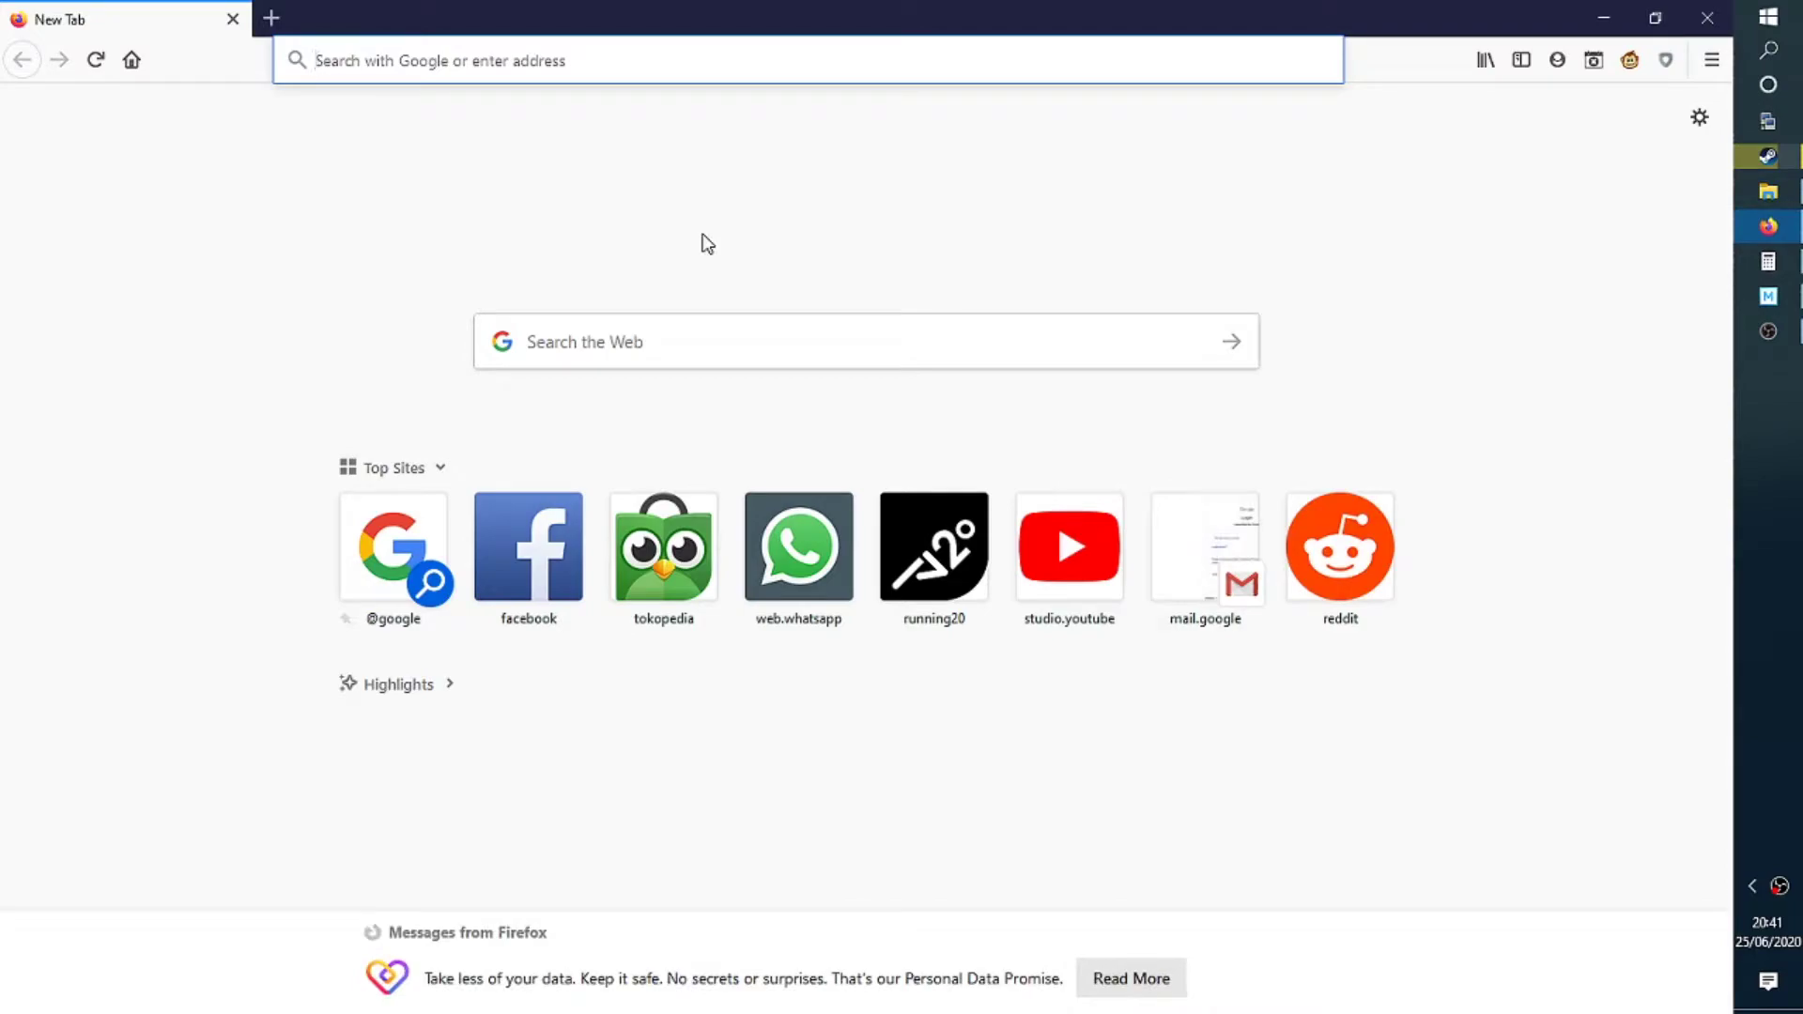
pyautogui.press('Return')
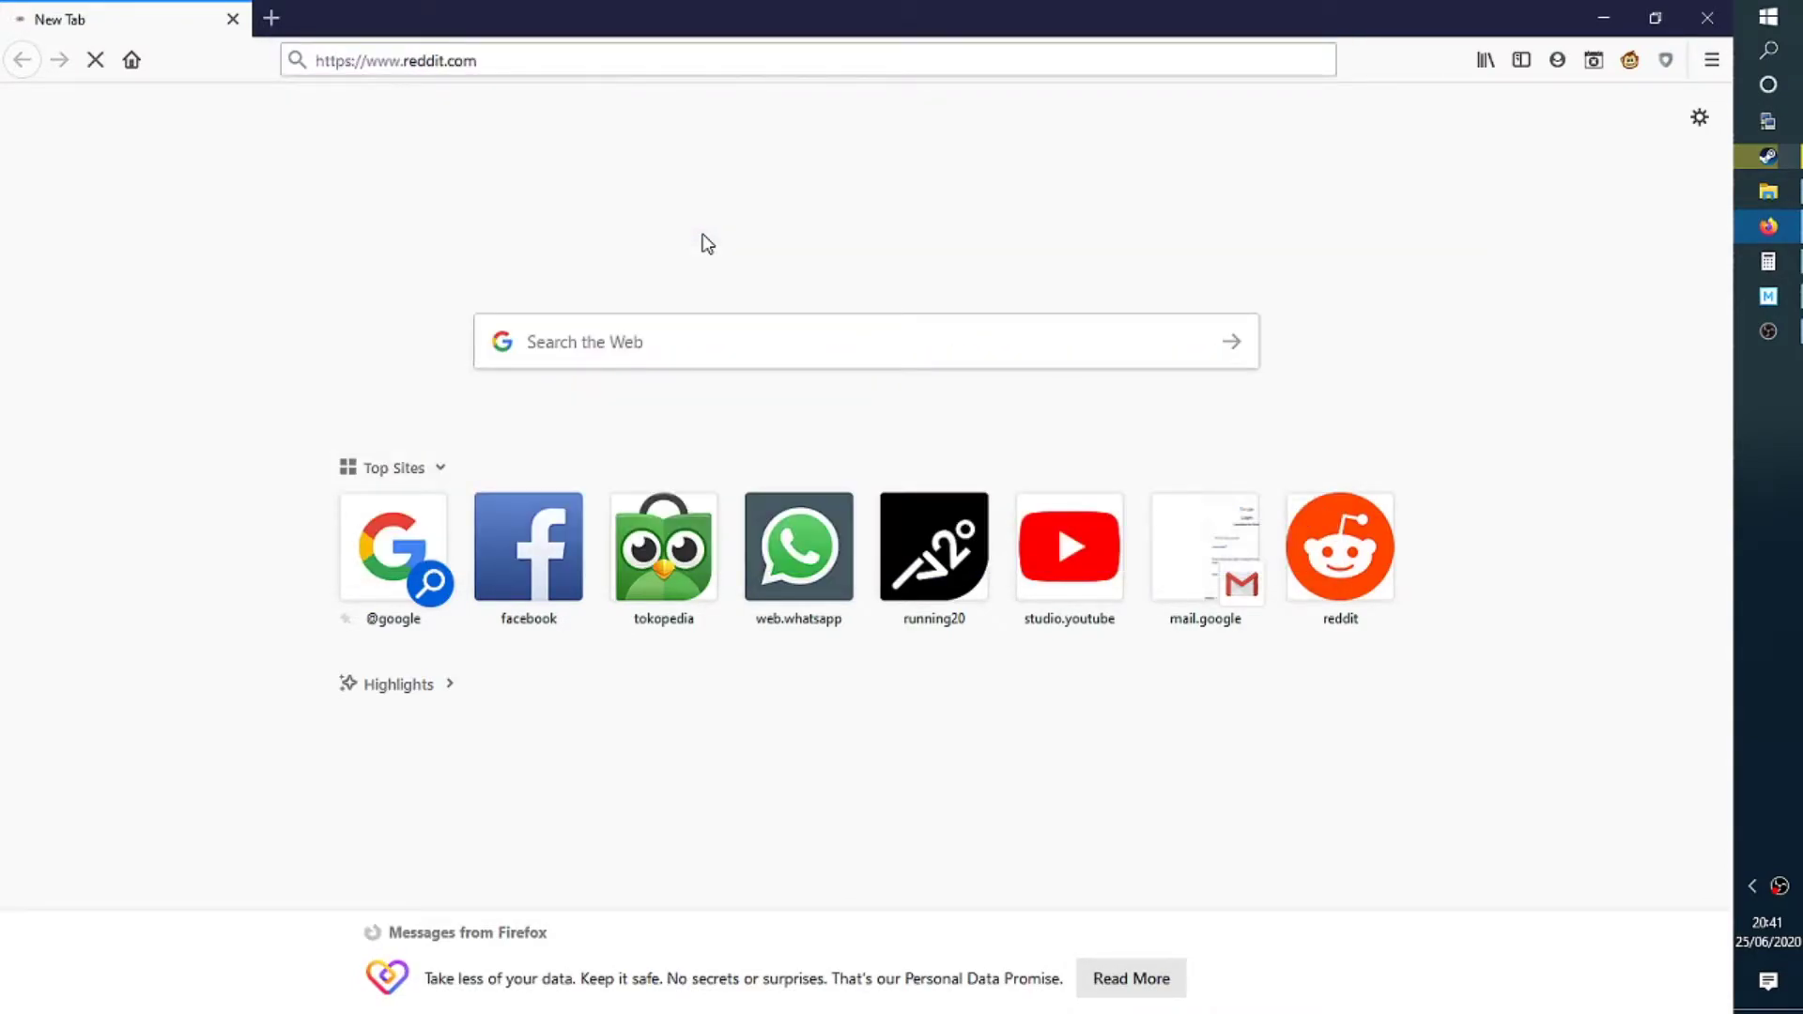
pyautogui.click(273, 16)
pyautogui.write('days')
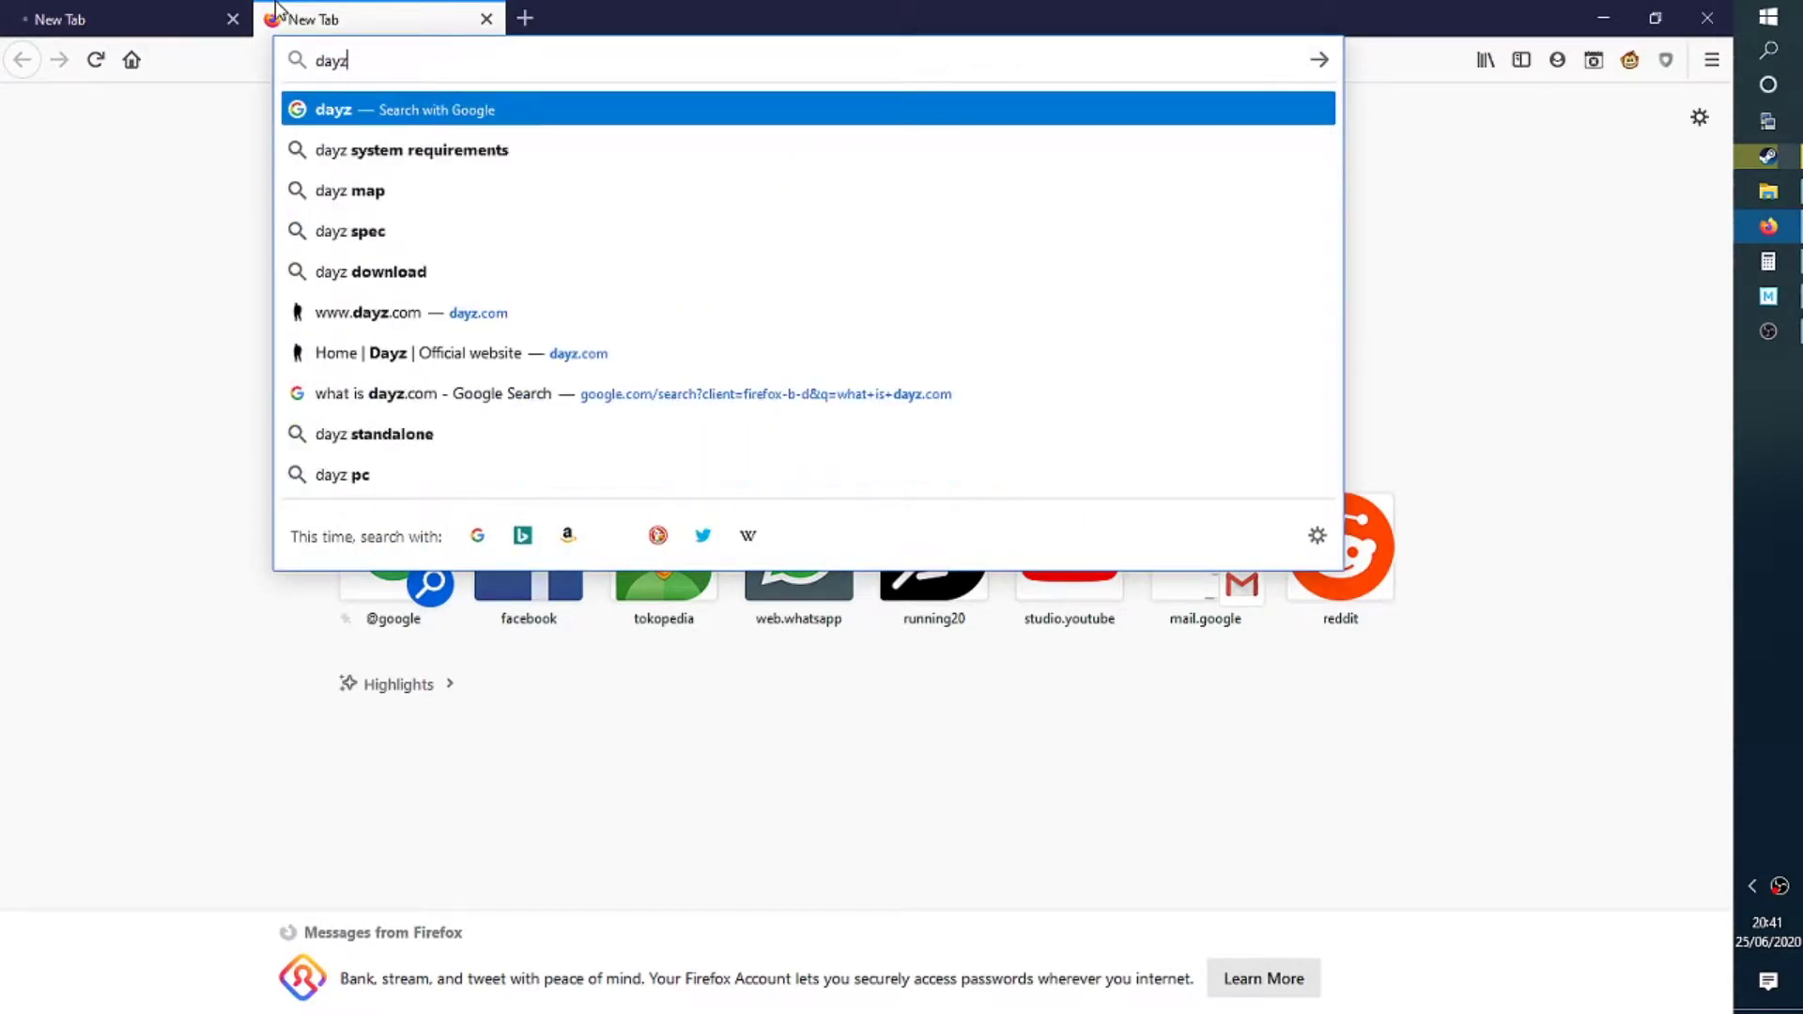
pyautogui.press('Return')
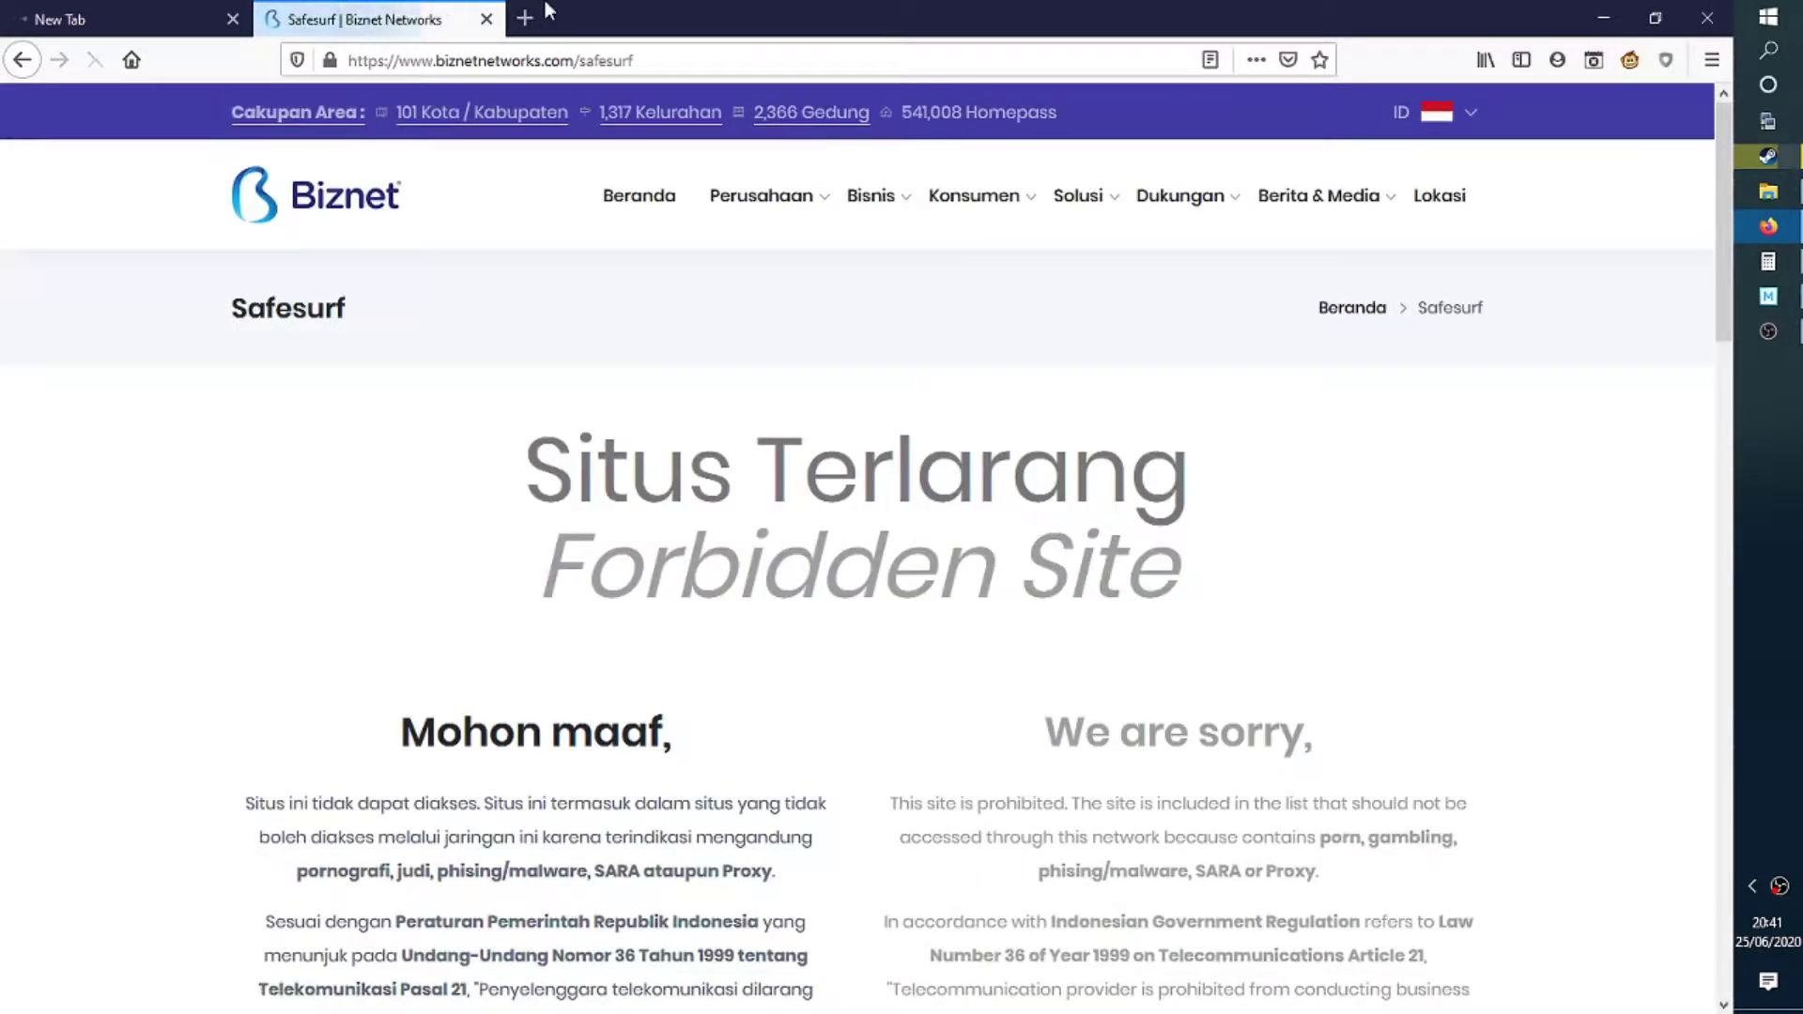
pyautogui.click(527, 15)
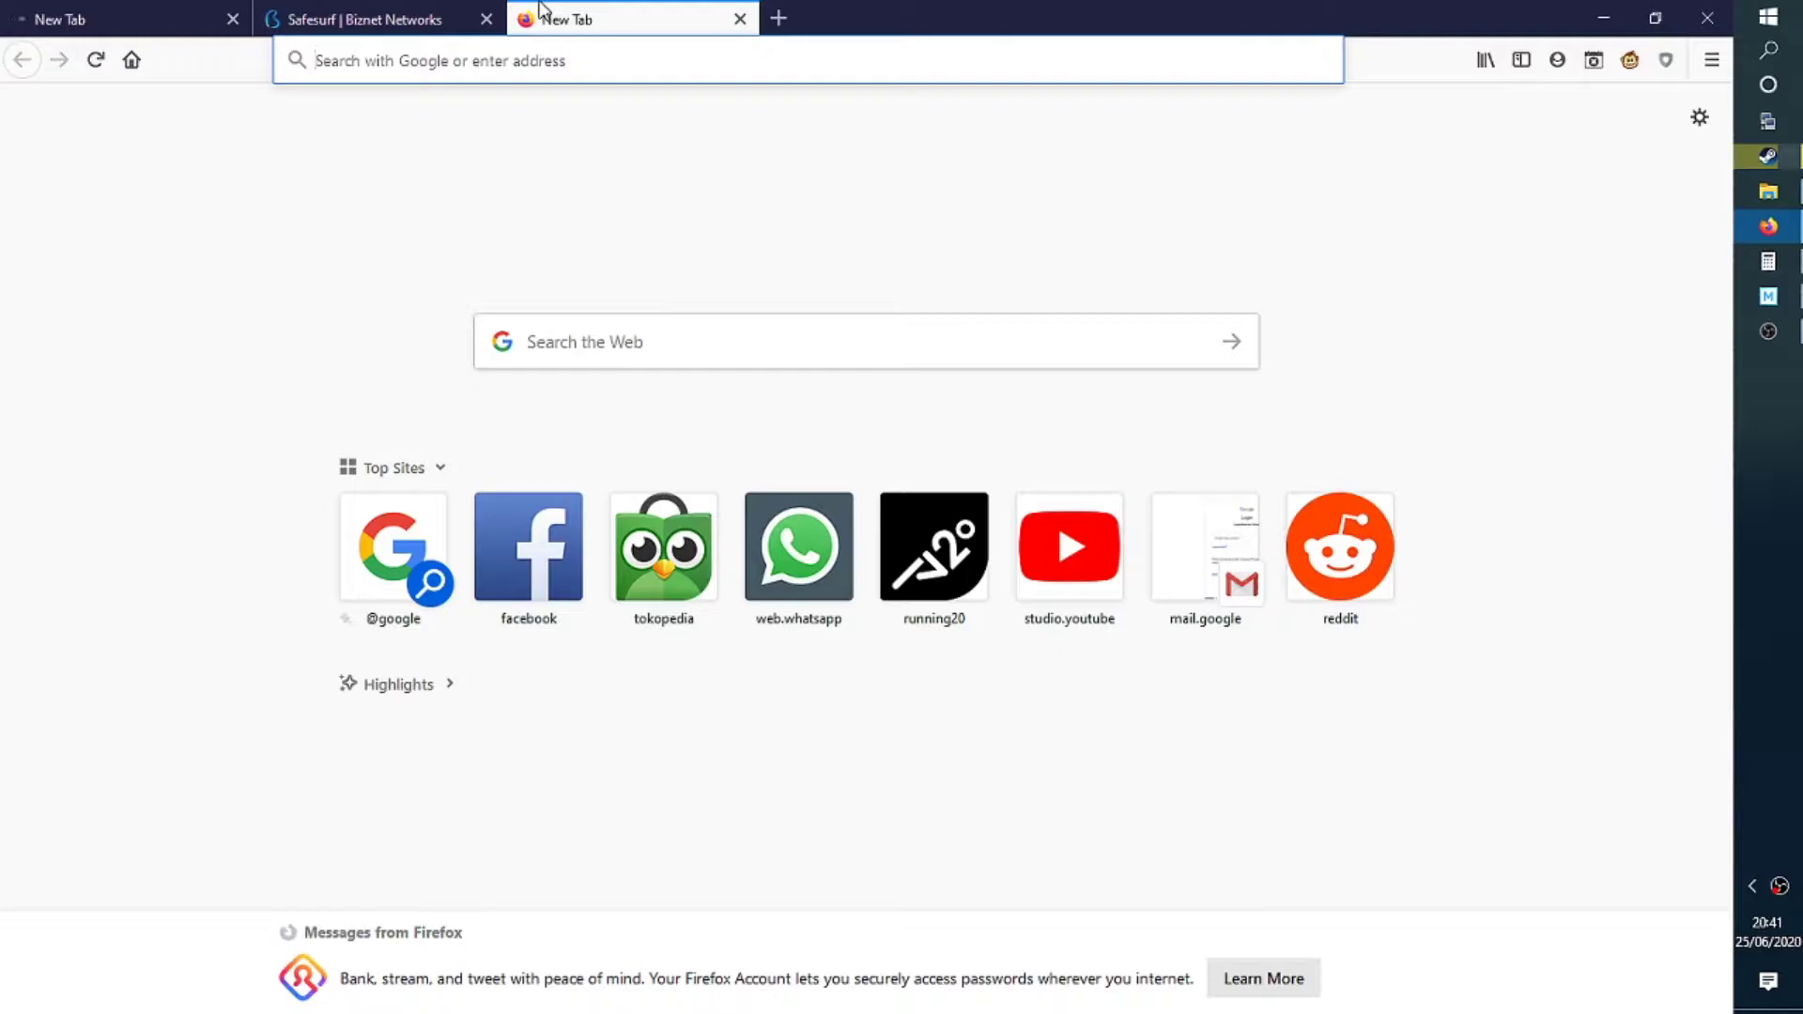
pyautogui.write('sbobet')
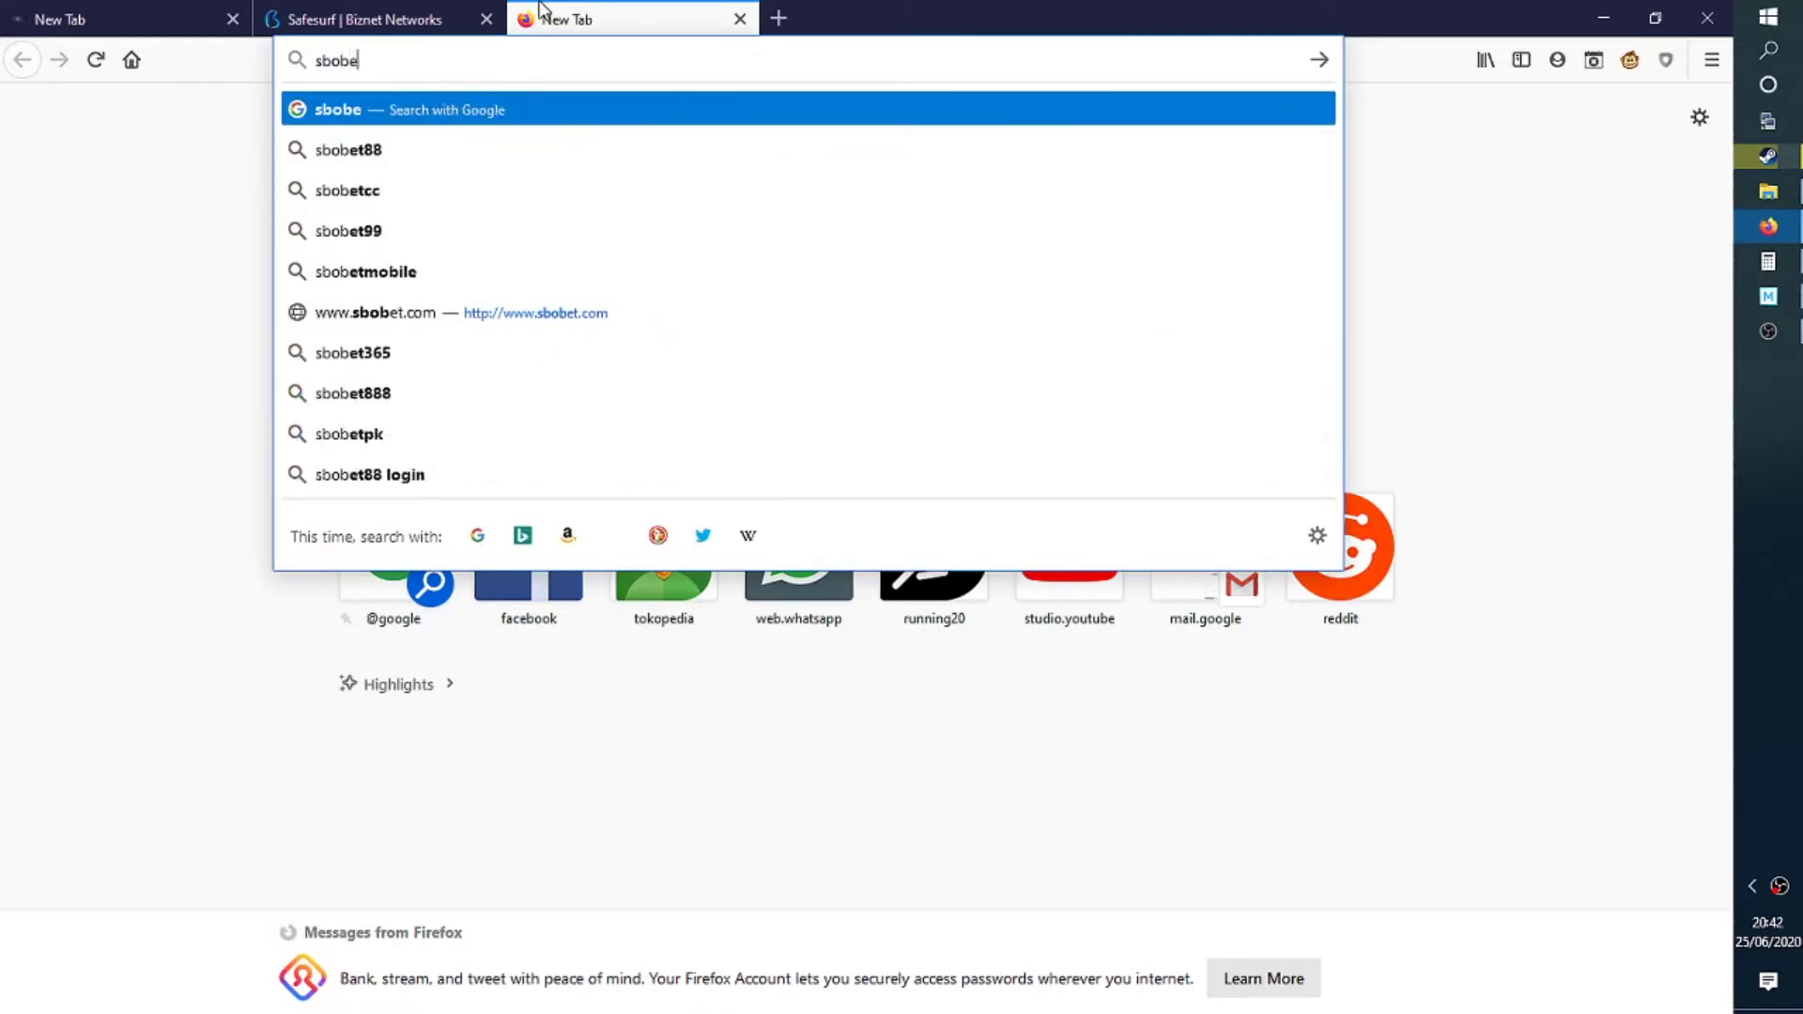
pyautogui.hotkey('ctrl', 'Return')
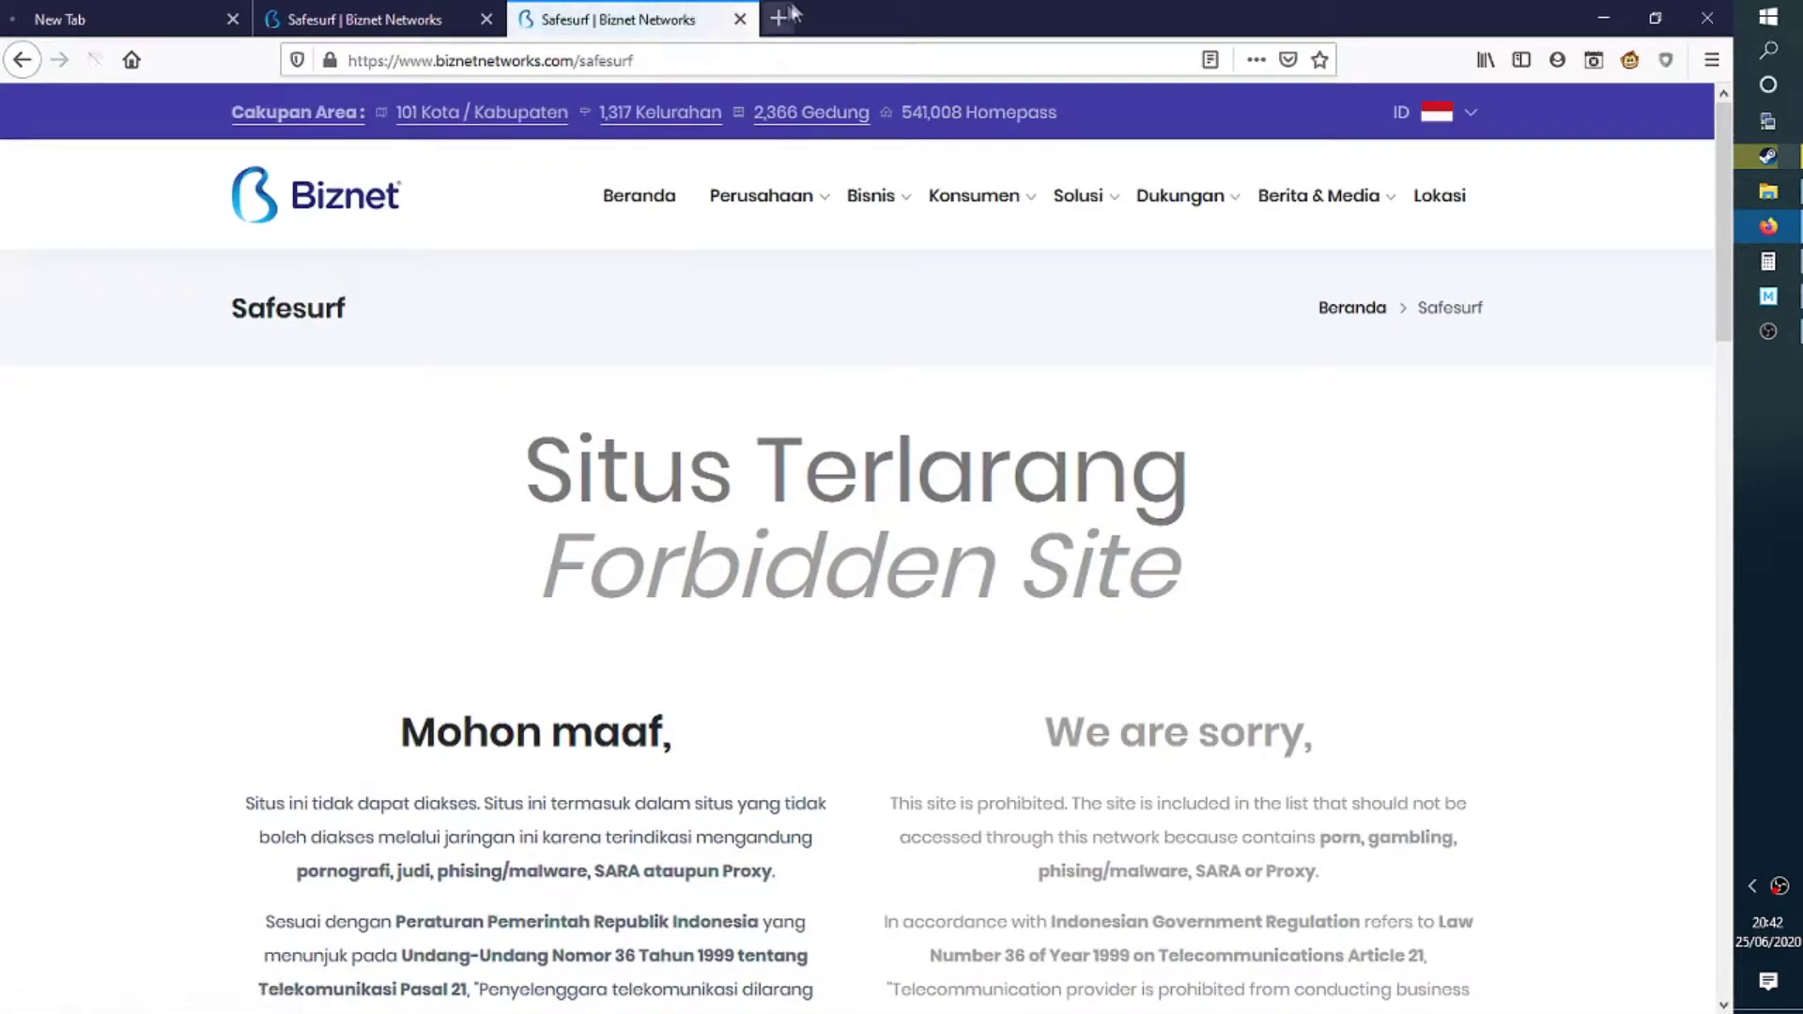
pyautogui.click(782, 15)
pyautogui.write('investing.com/')
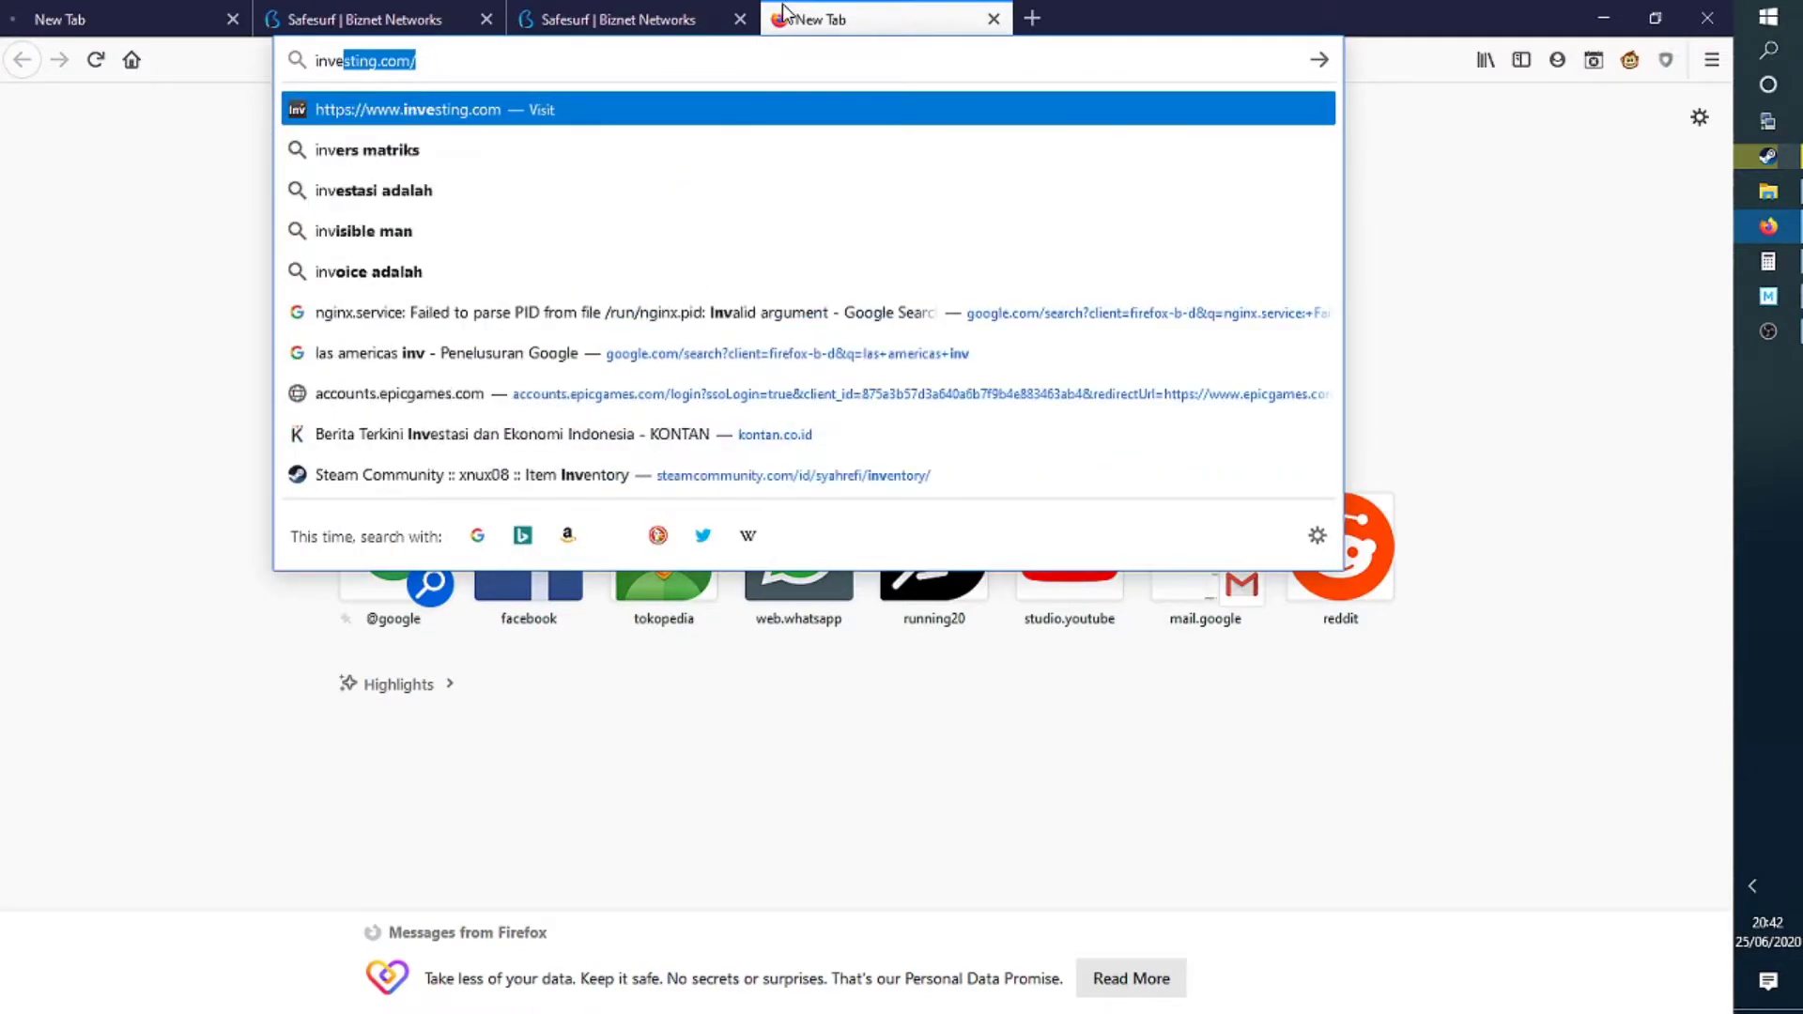
pyautogui.press('Return')
# Move the investing.com tab next to the reddit.com tab and check whether both pages load
pyautogui.moveTo(782, 12); pyautogui.dragTo(328, 9)
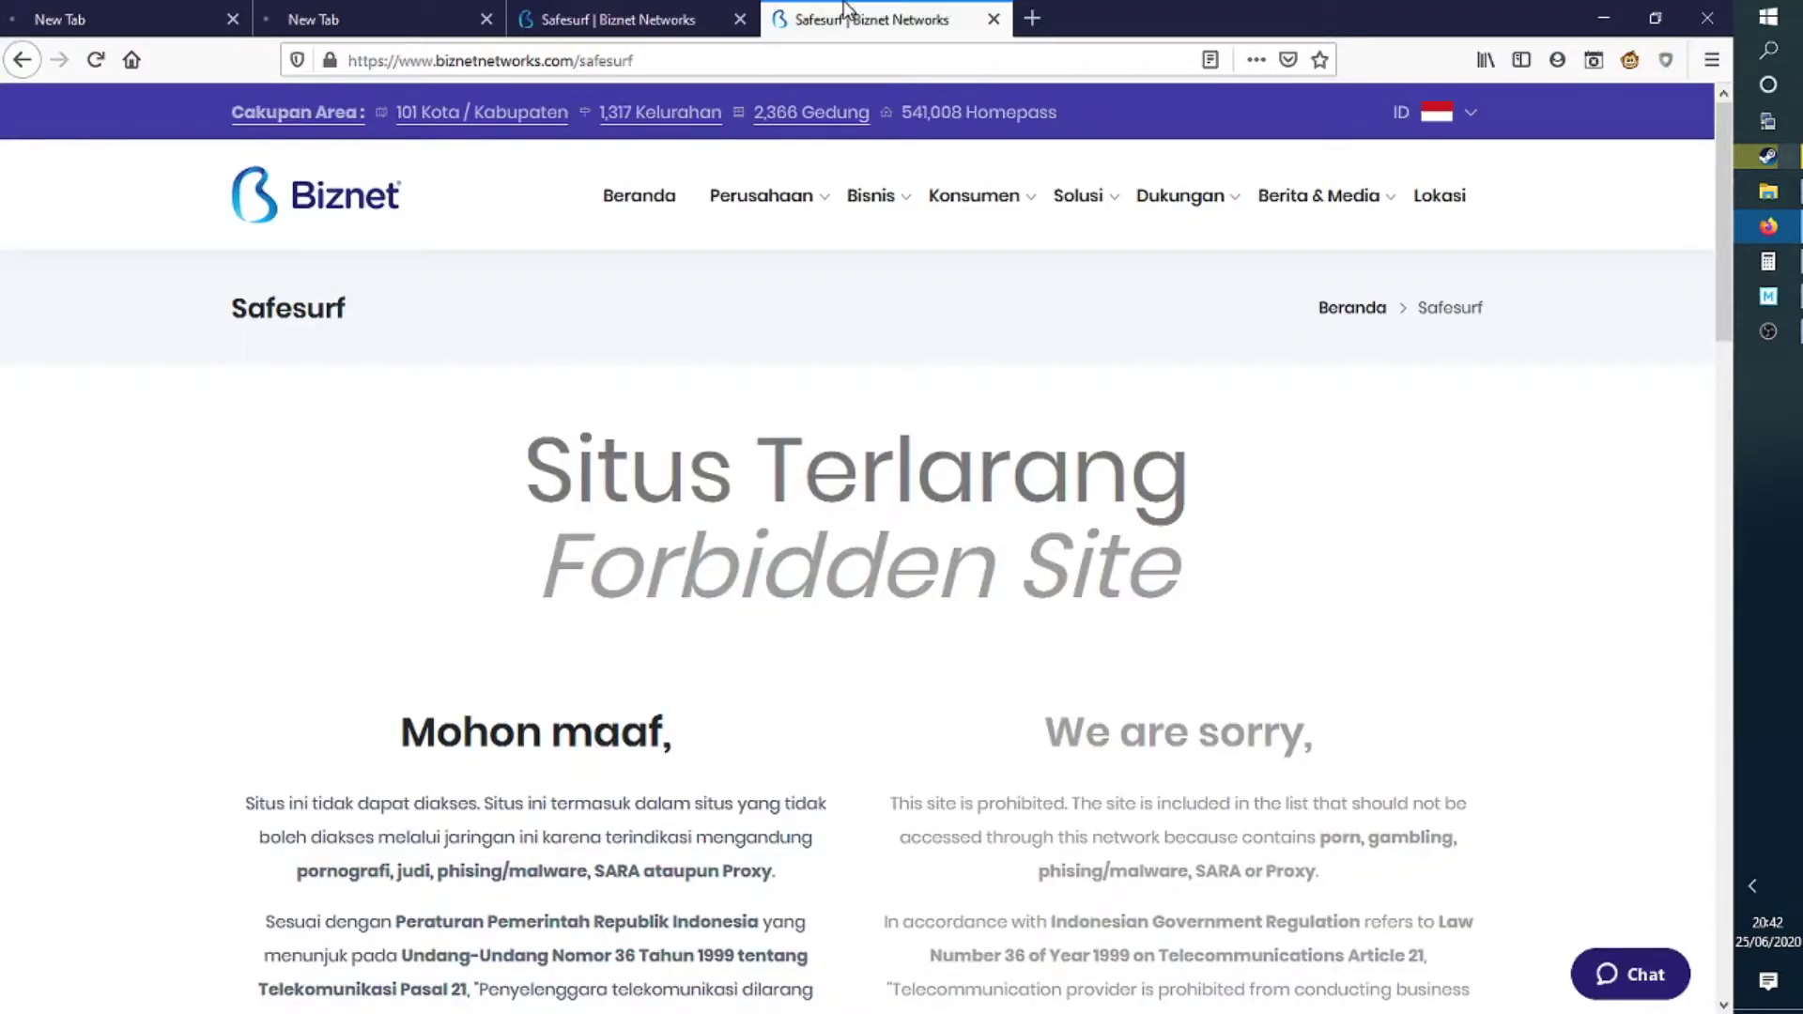
pyautogui.click(382, 11)
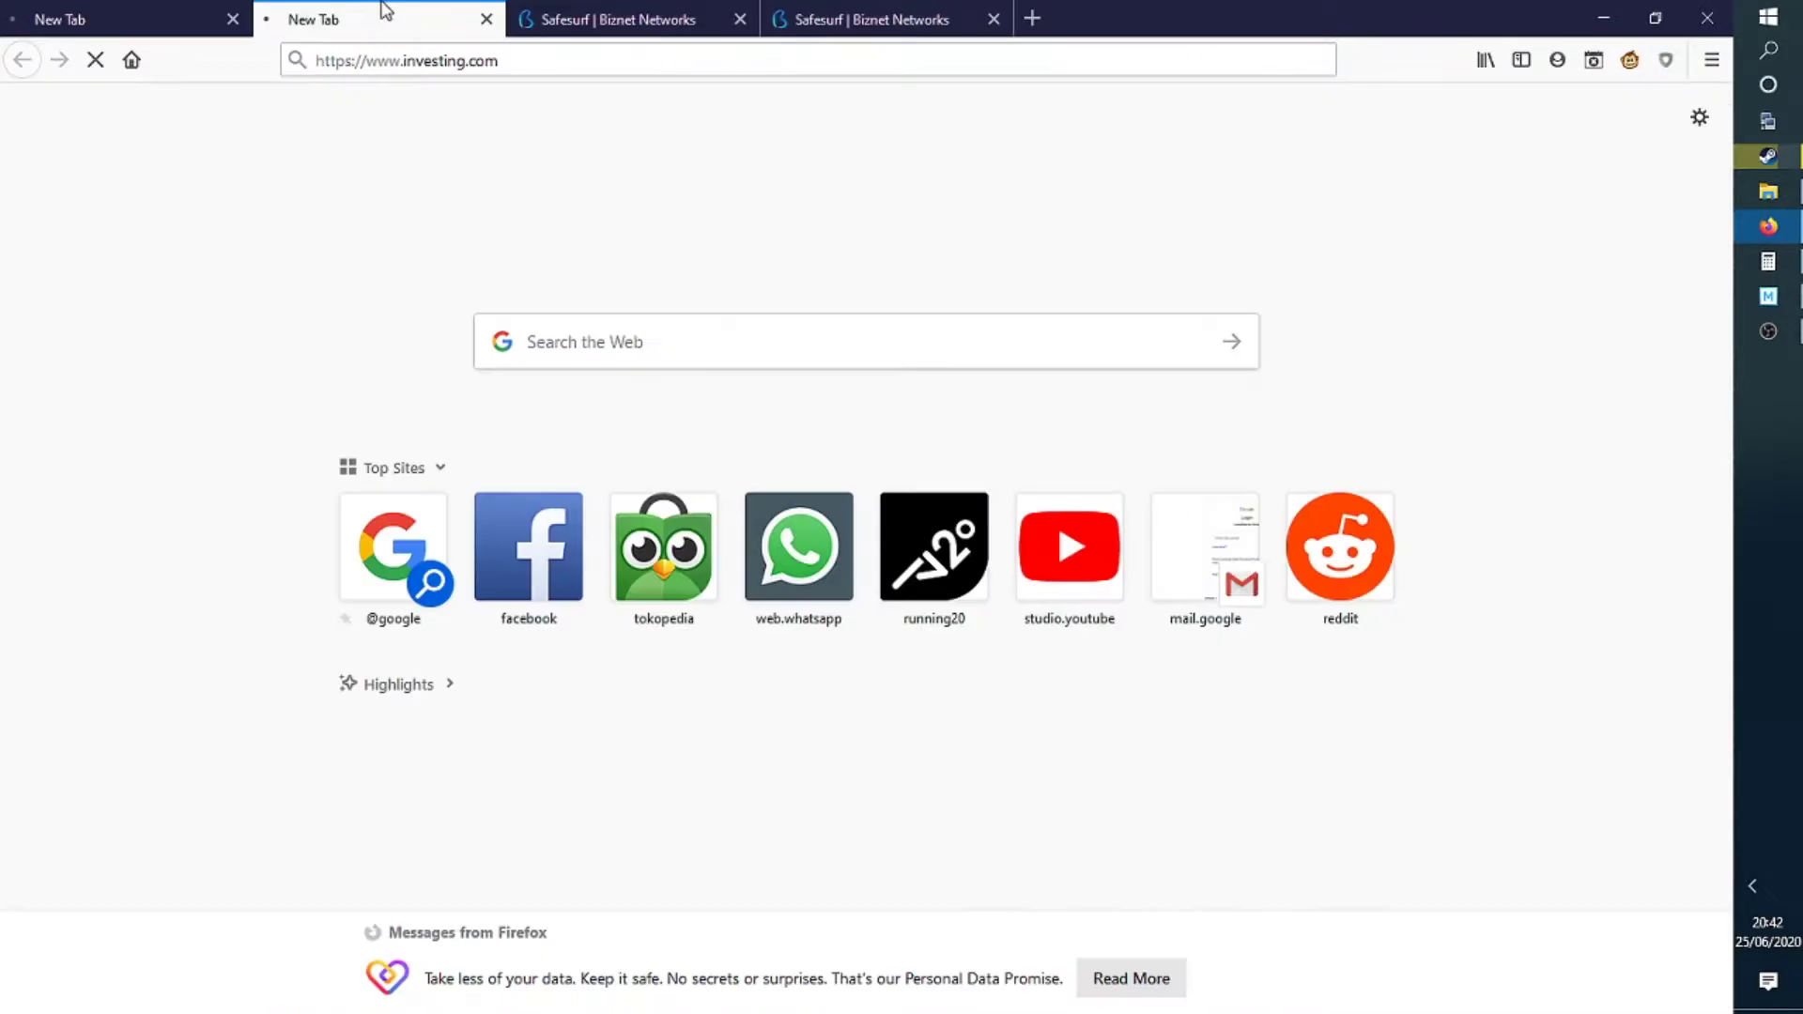
pyautogui.click(108, 11)
pyautogui.click(334, 12)
pyautogui.click(113, 12)
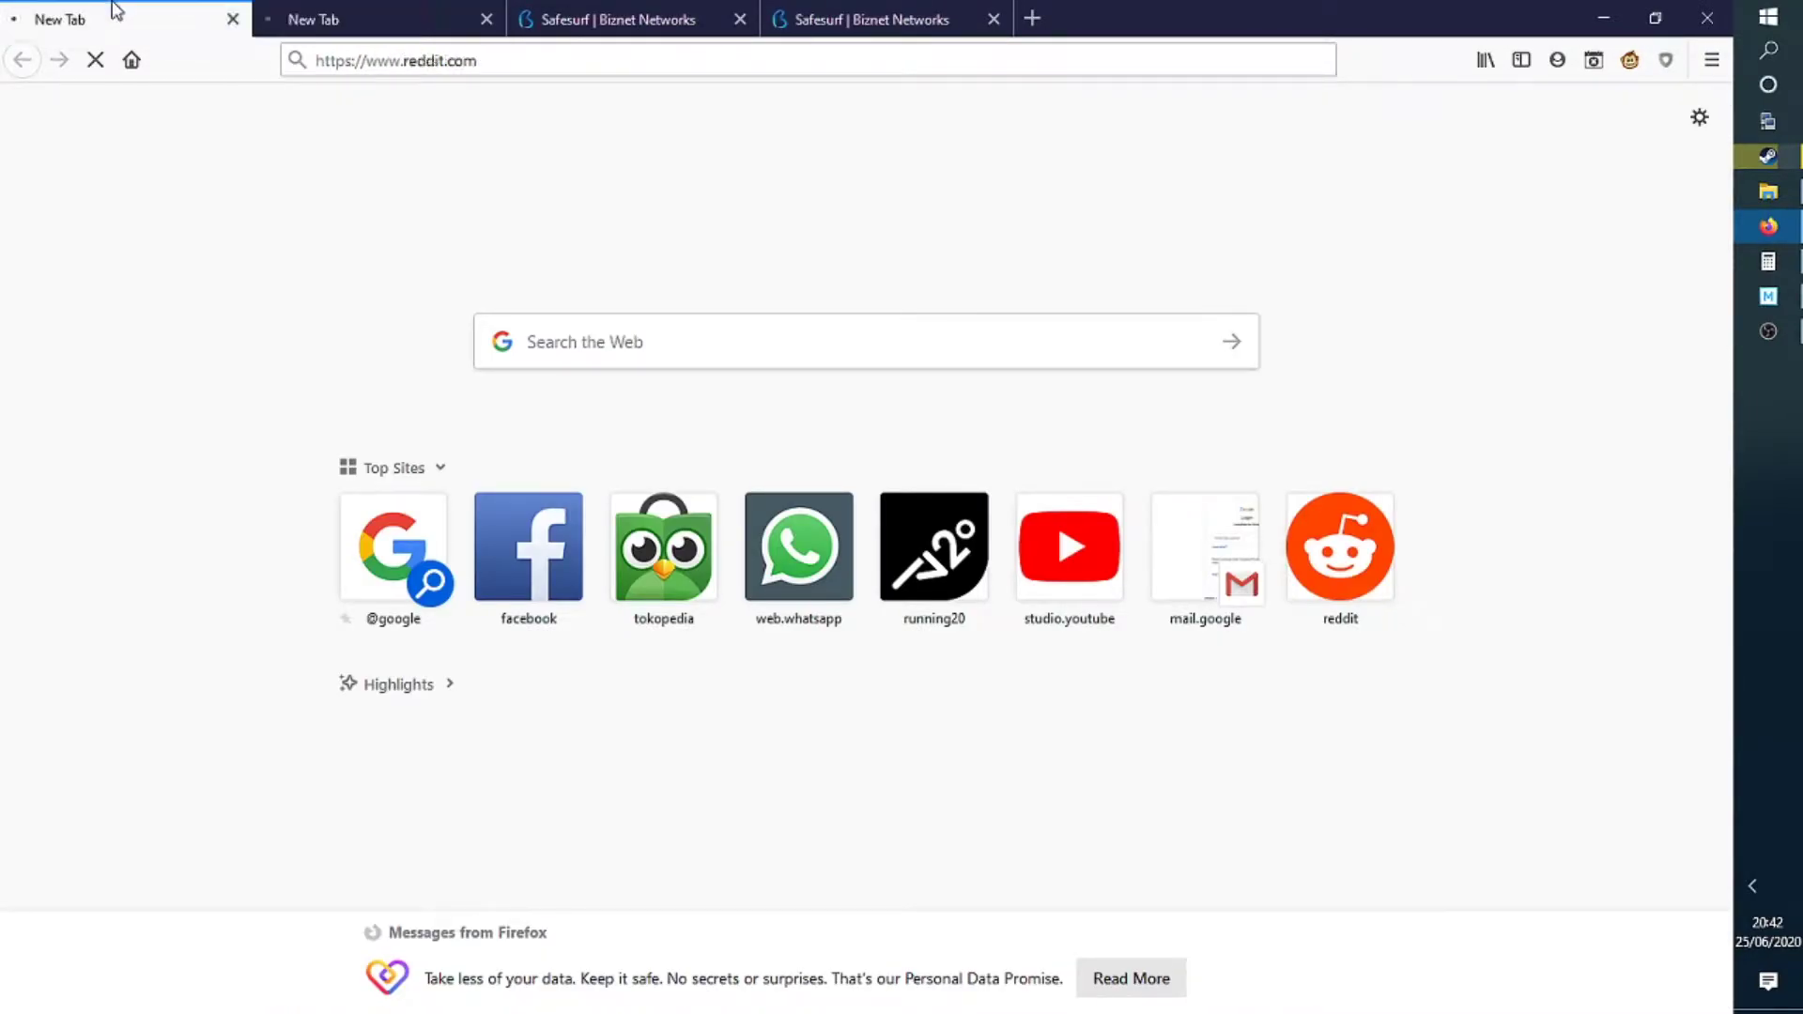
pyautogui.click(366, 11)
pyautogui.click(89, 12)
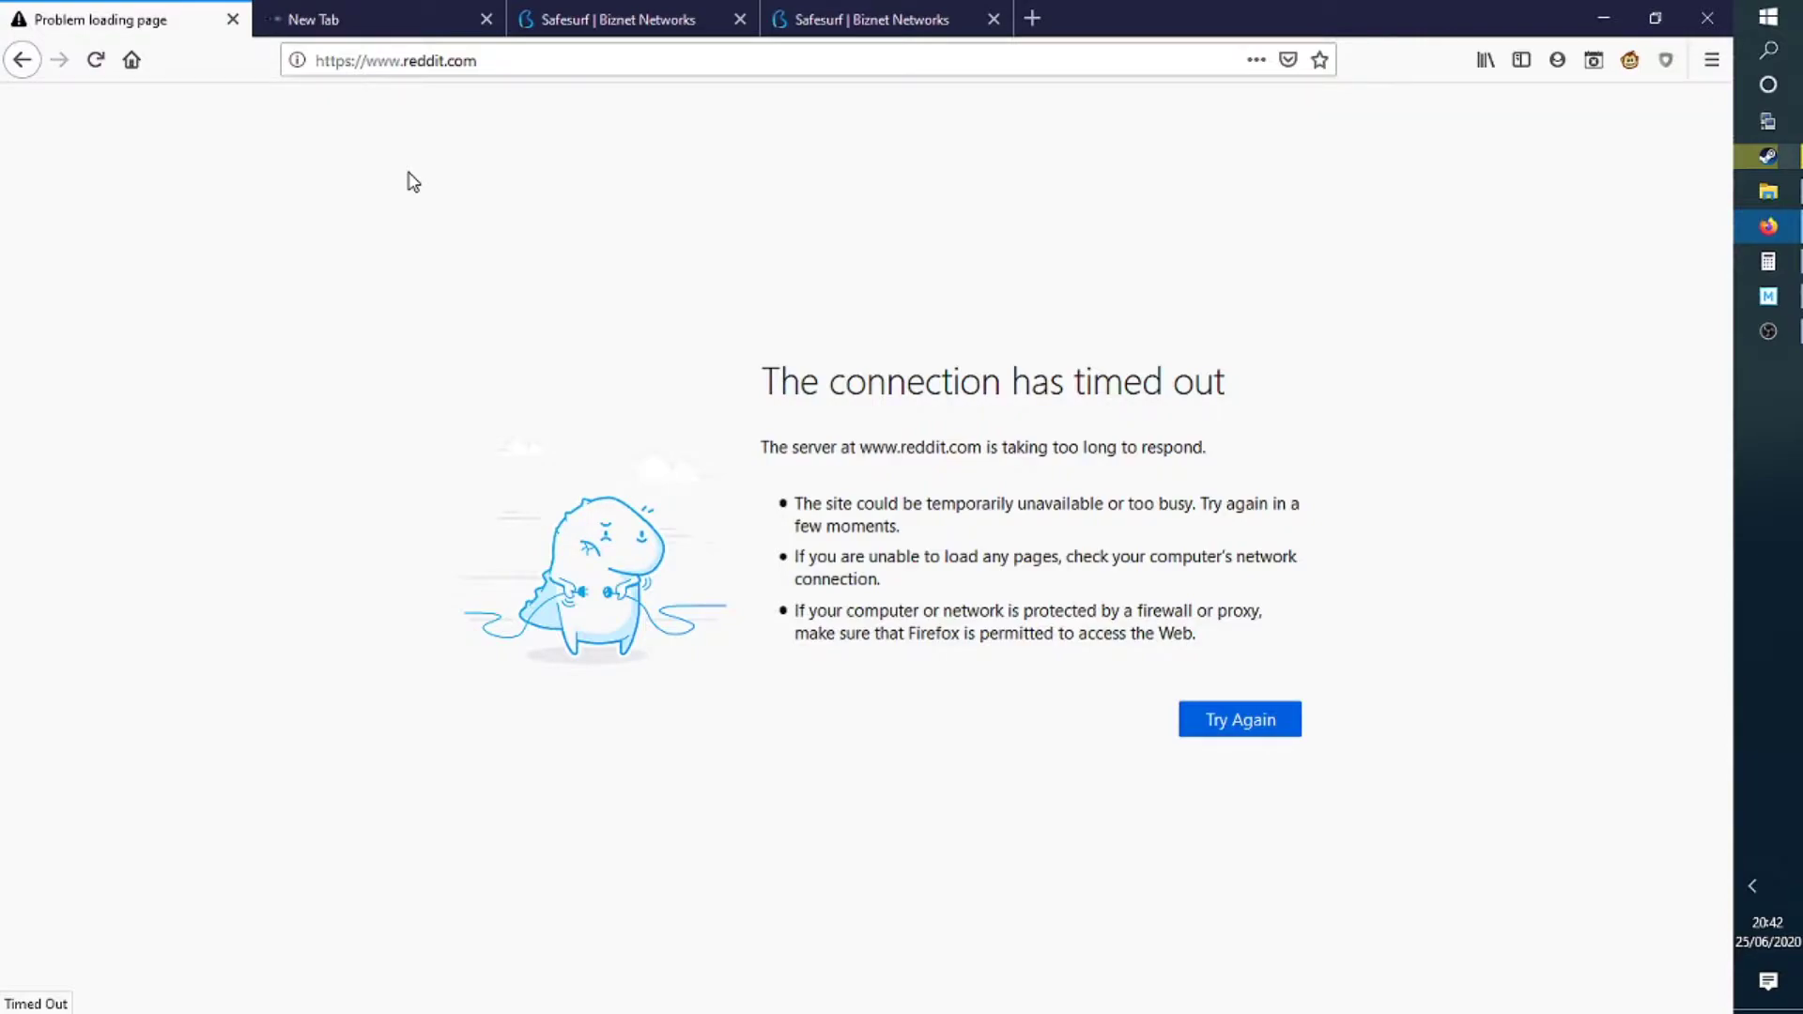
# Close the four site test tabs, keeping only one empty new tab
pyautogui.click(232, 20)
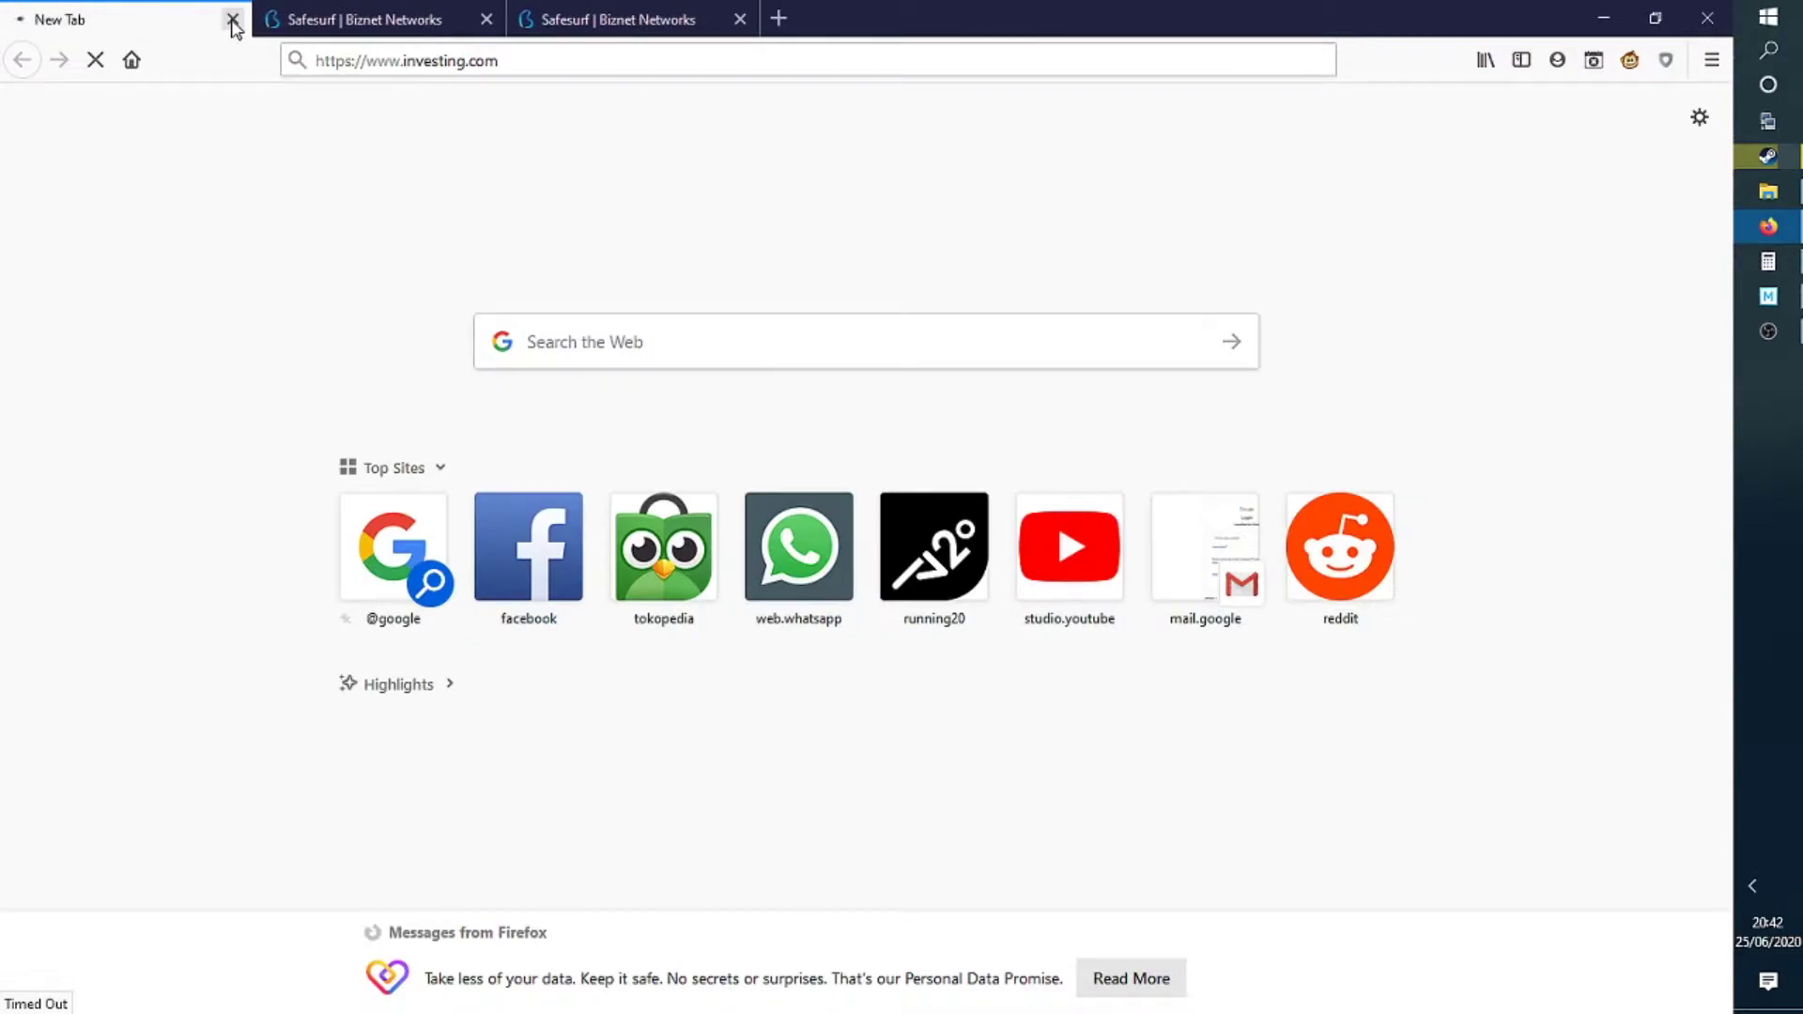
pyautogui.click(233, 20)
pyautogui.click(233, 20)
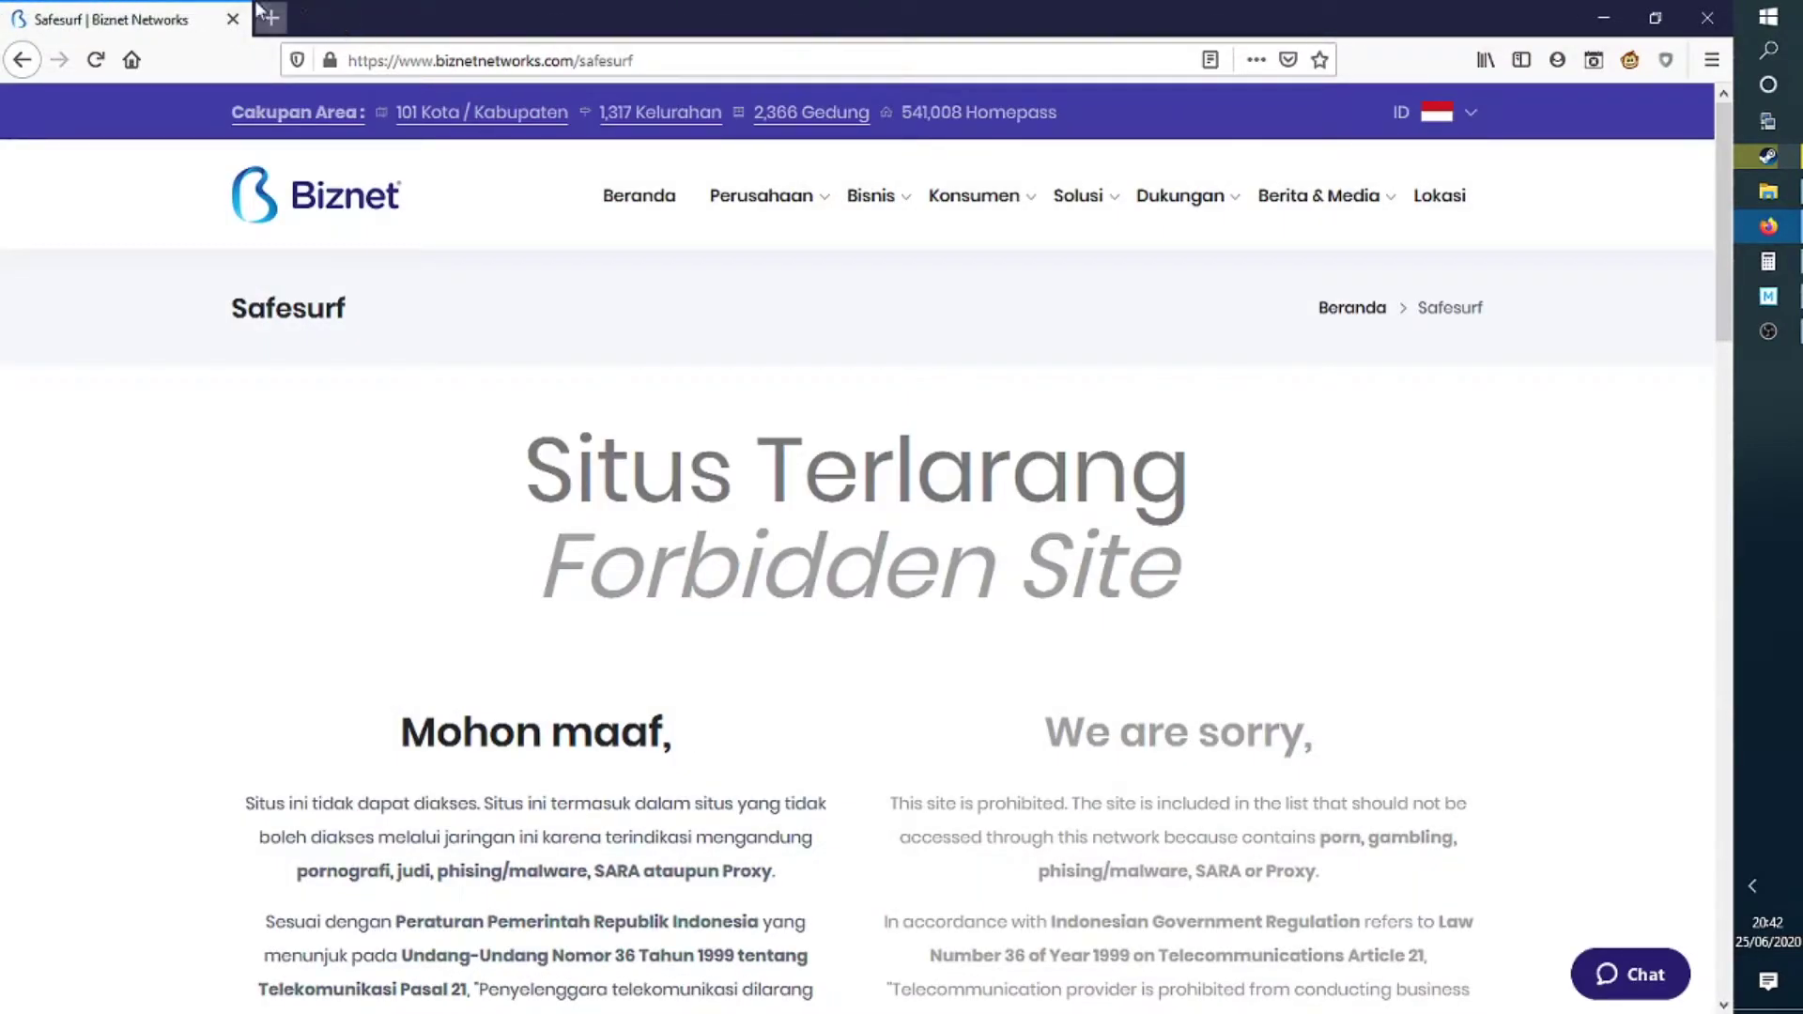
pyautogui.click(233, 20)
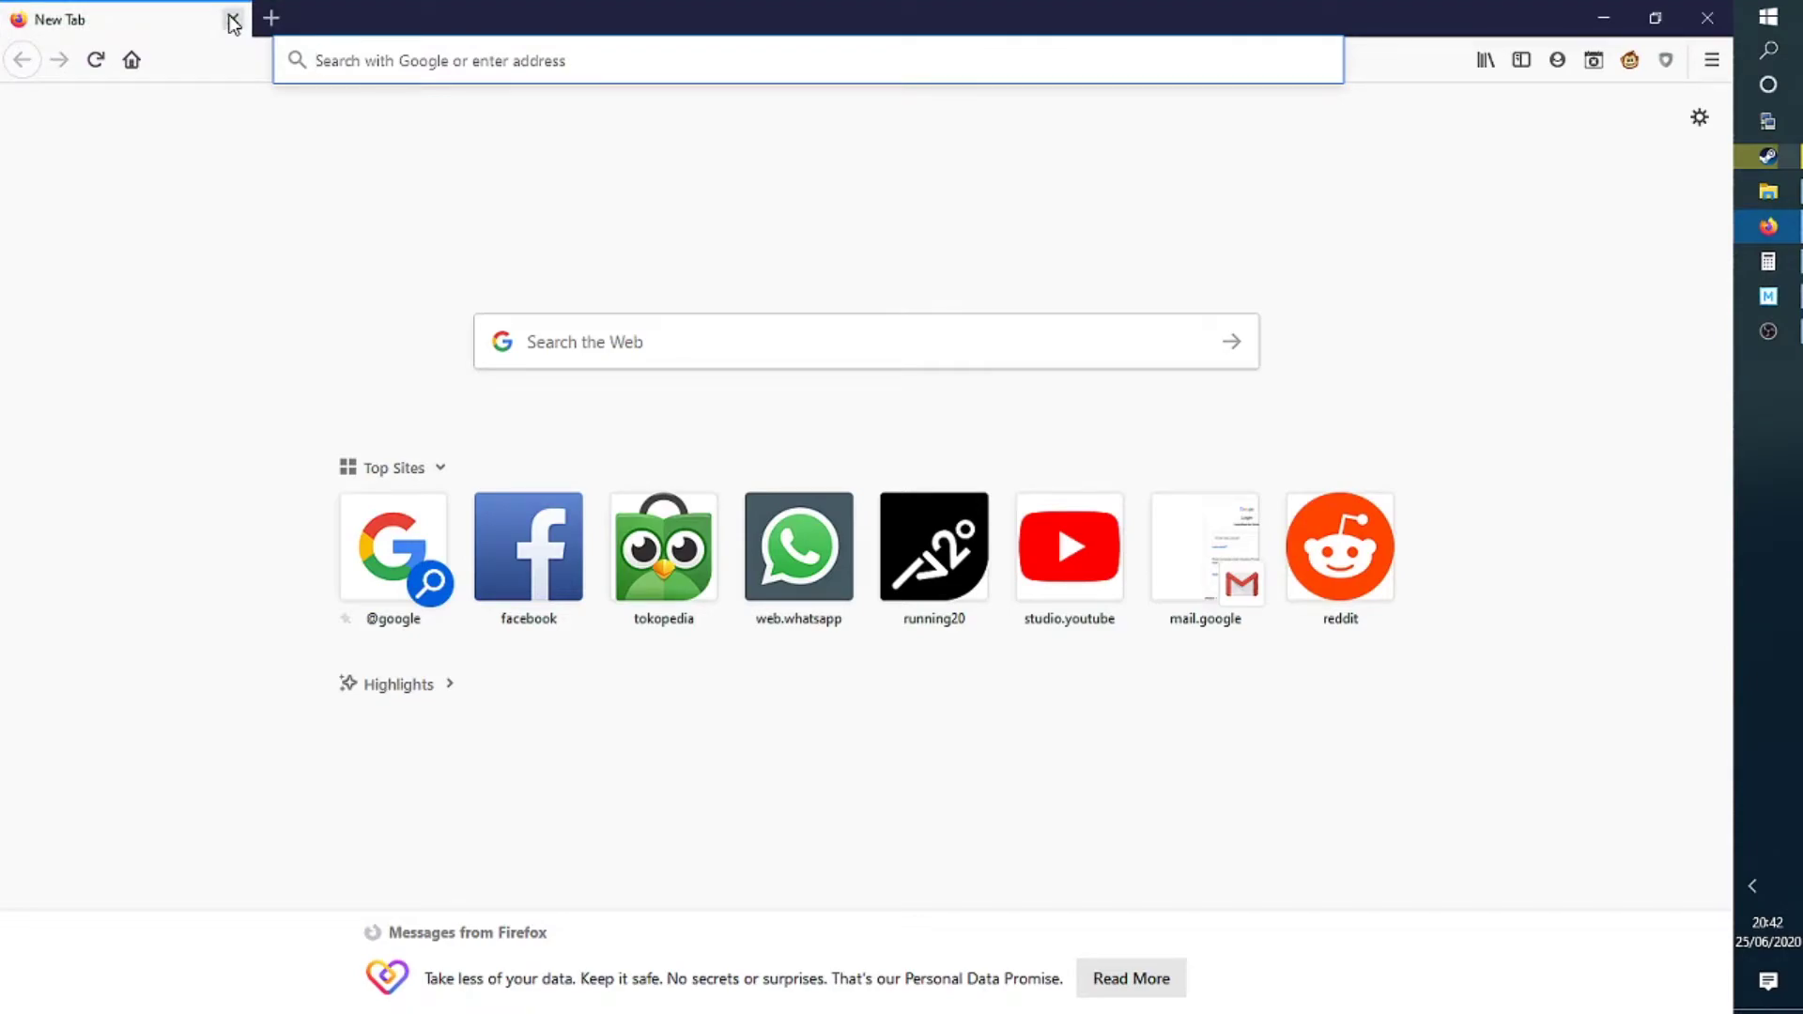
# Look up simpledns and open the simplednscrypt.org website
pyautogui.write('sim')
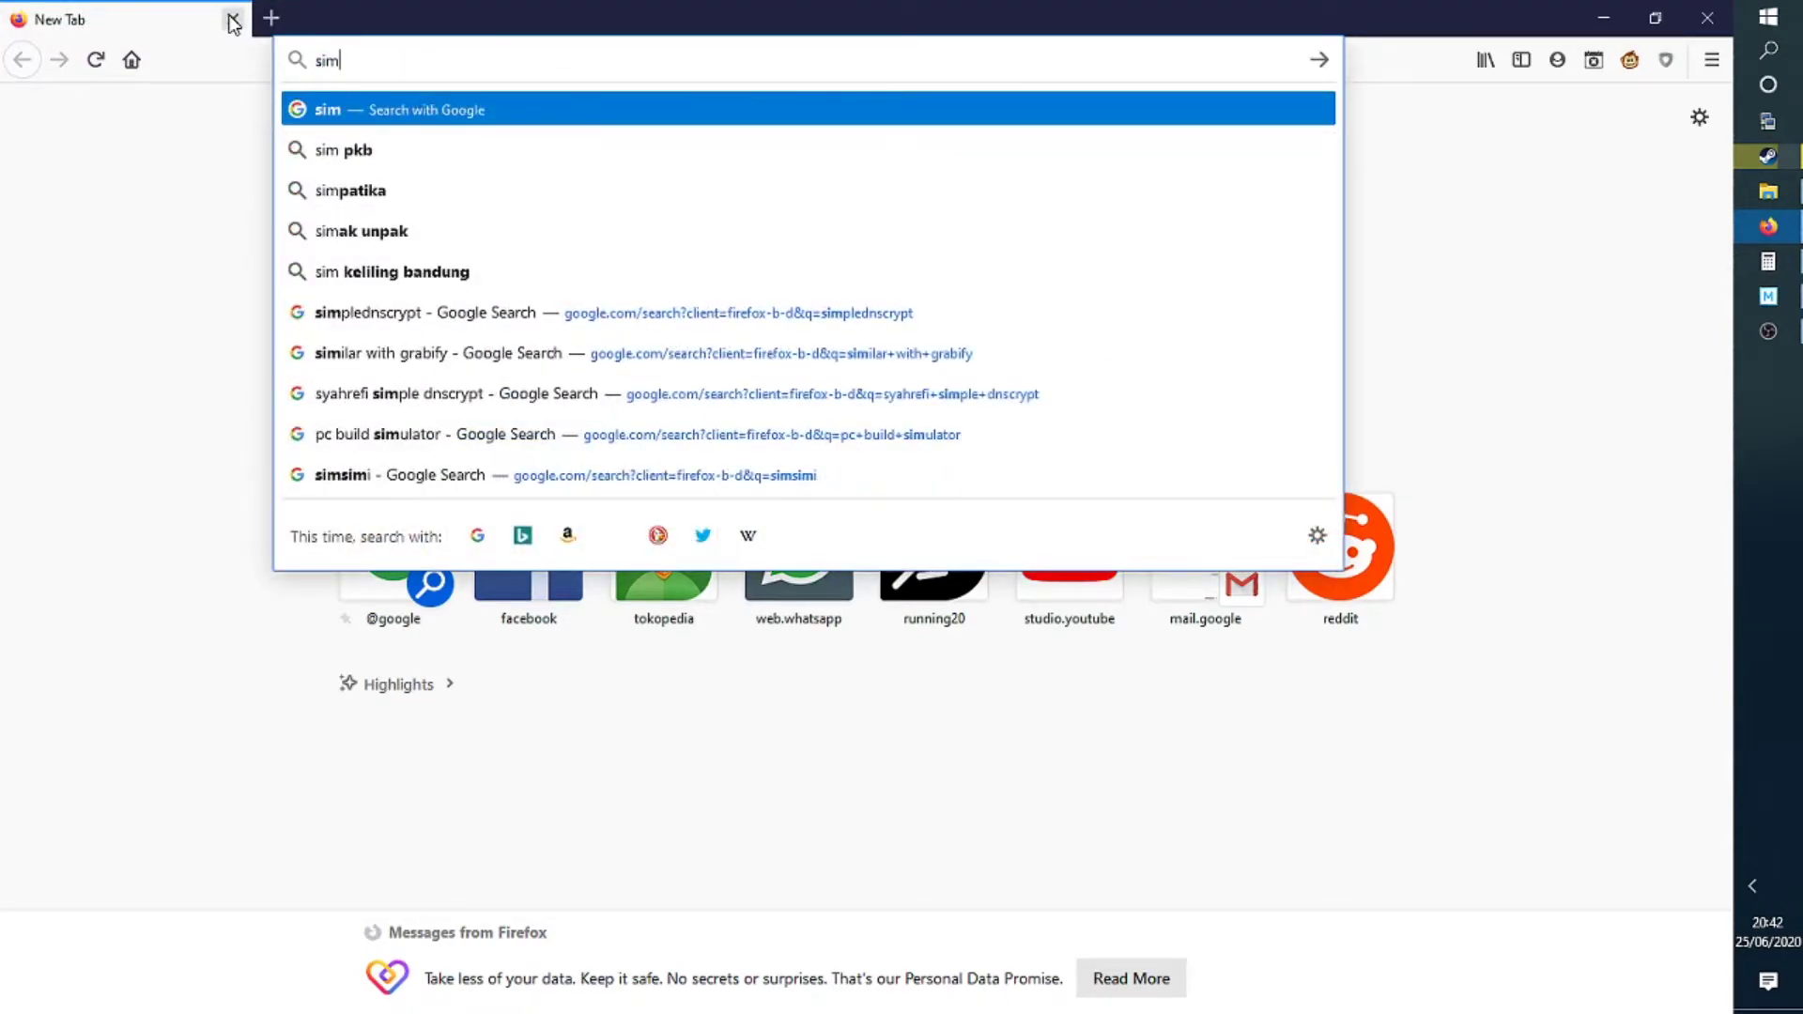
pyautogui.write('pledns')
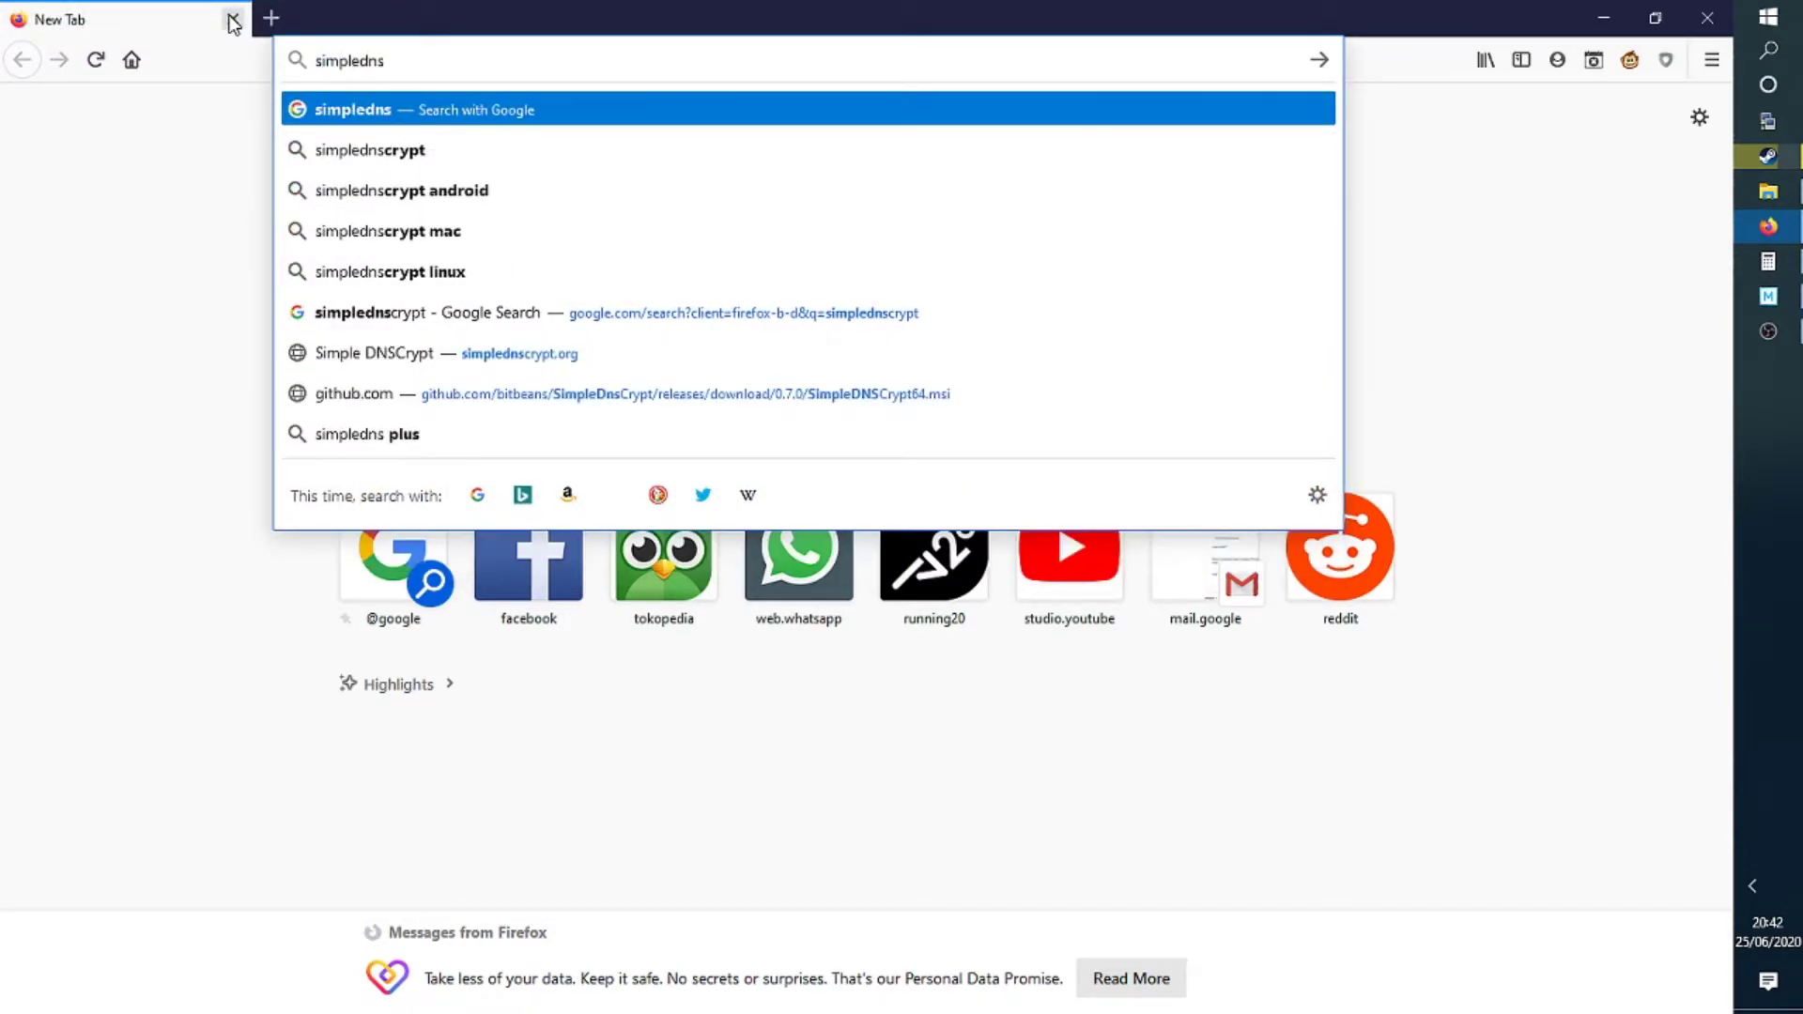
pyautogui.click(414, 354)
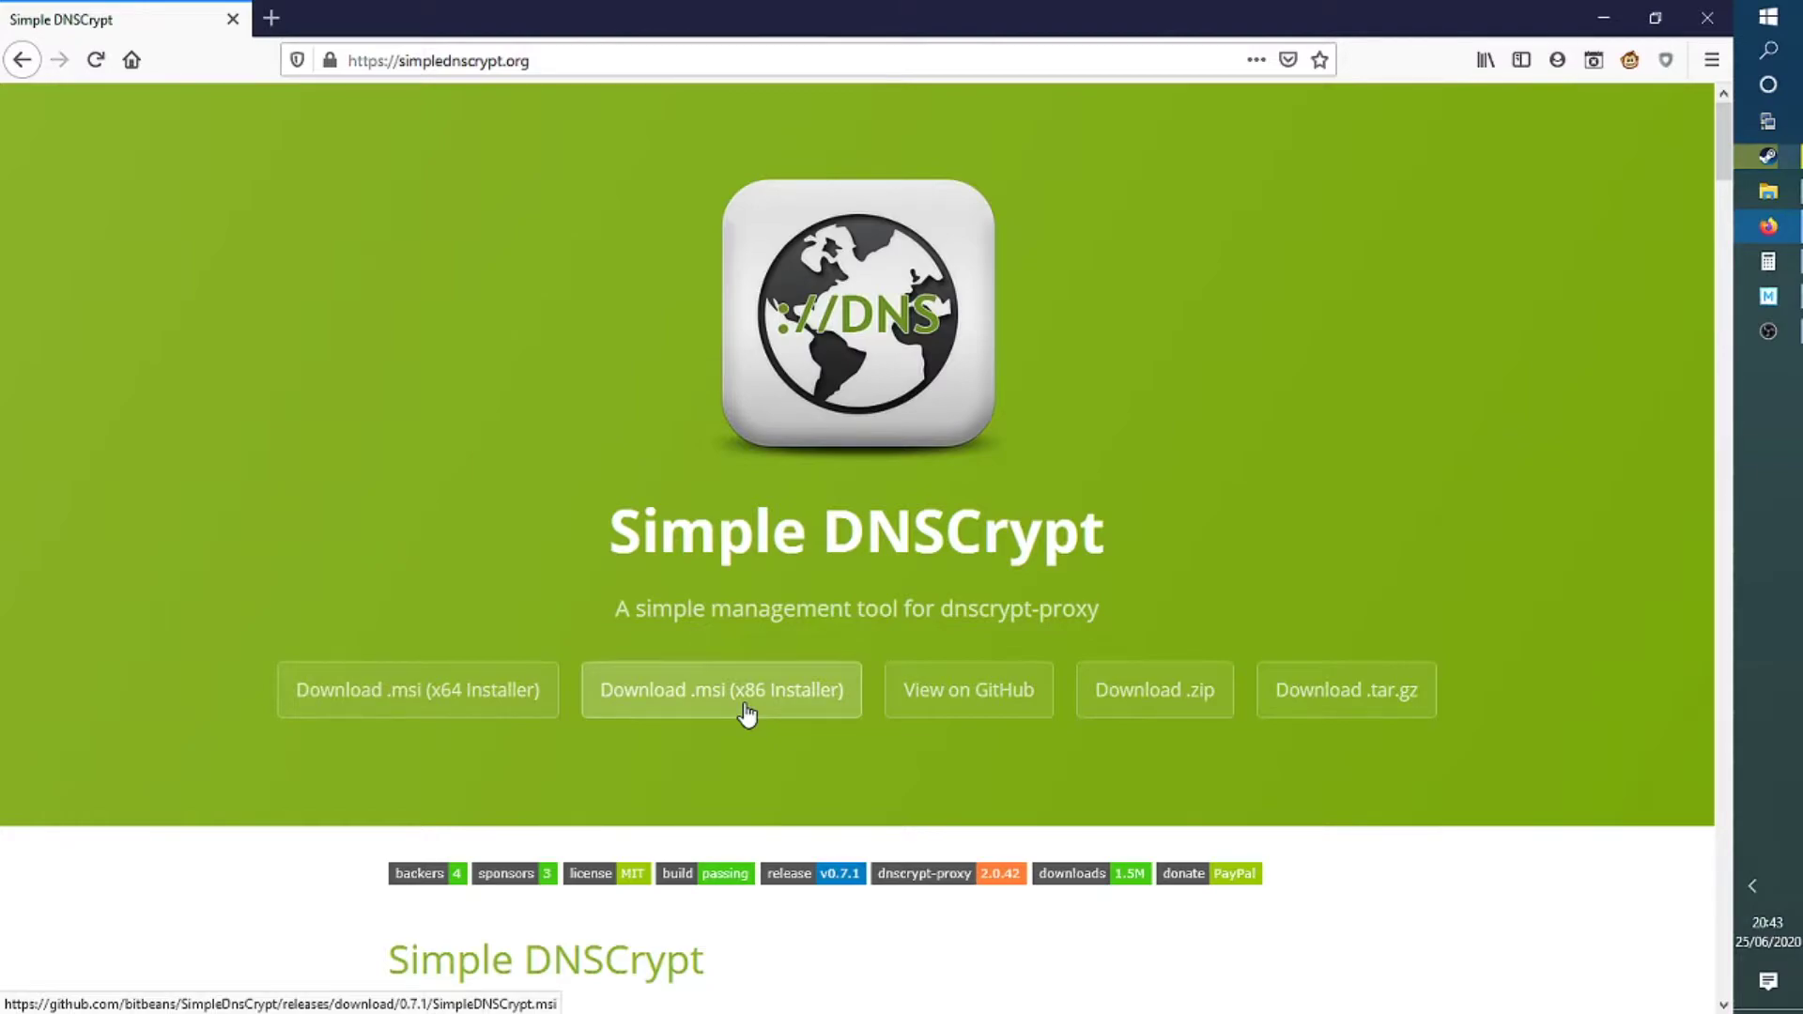
# Download the x64 .msi installer of Simple DNSCrypt
pyautogui.click(700, 720)
pyautogui.click(432, 704)
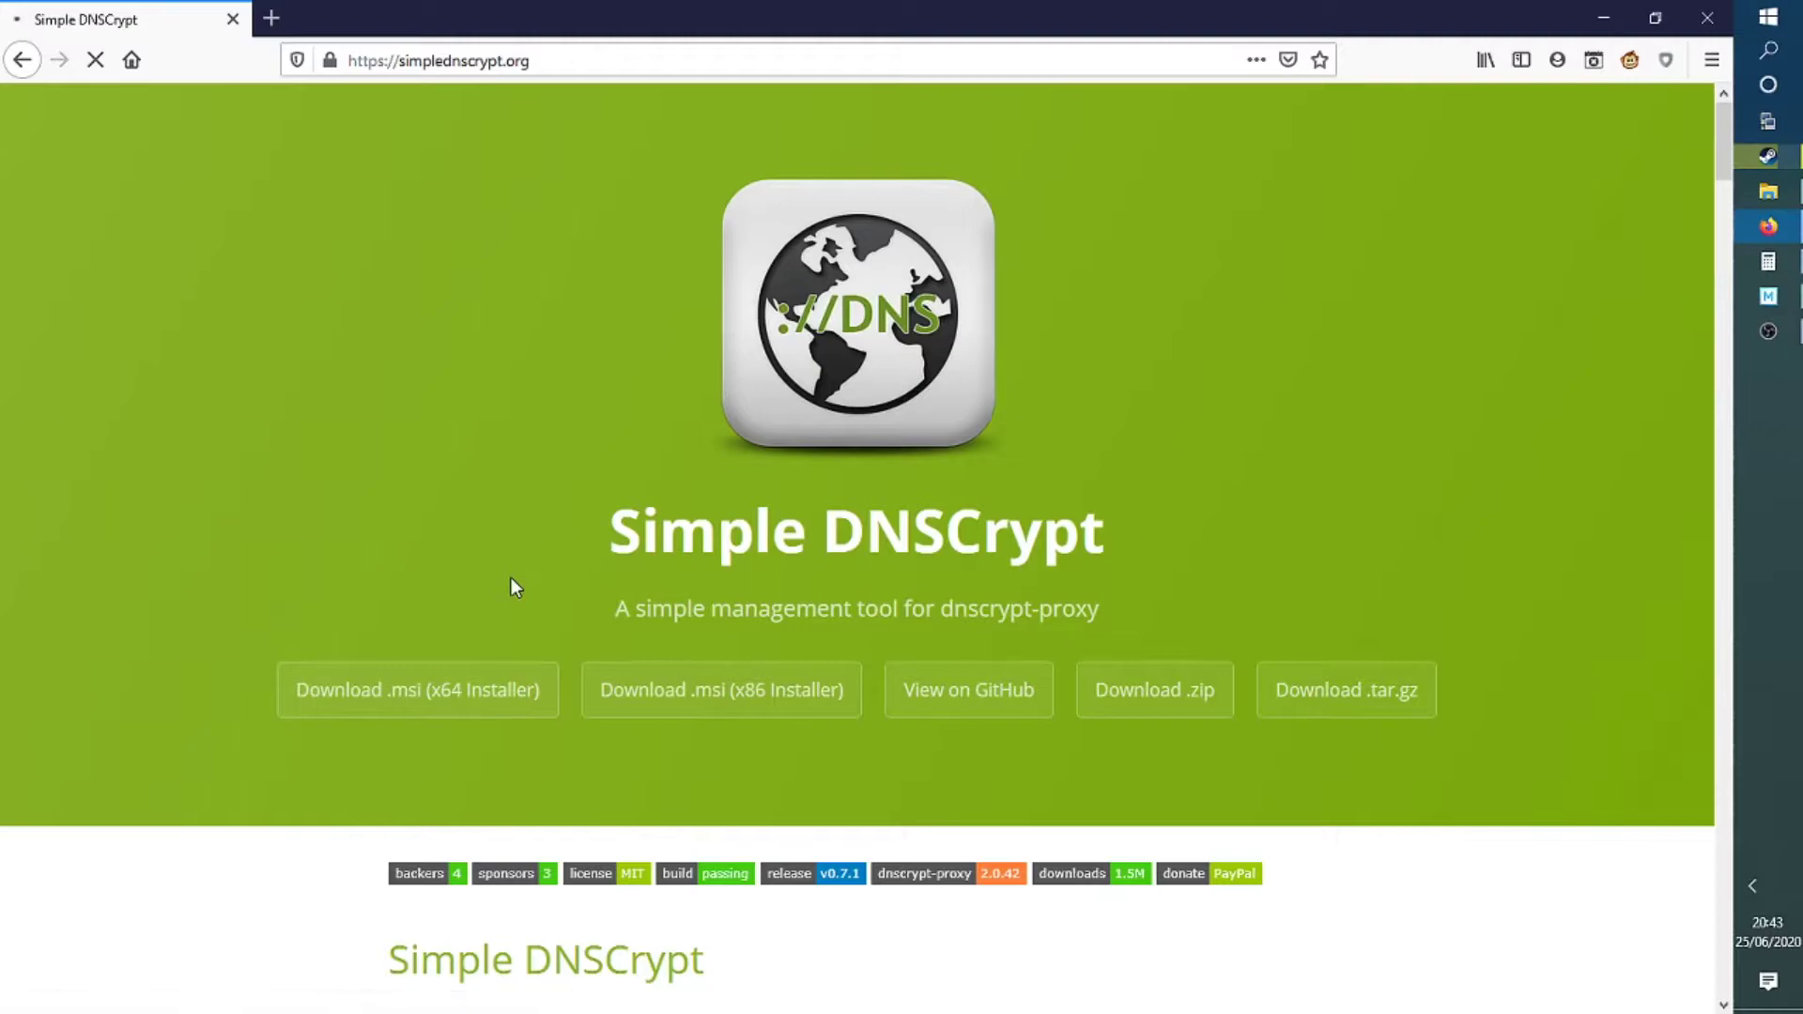
pyautogui.click(883, 620)
# Launch the downloaded SimpleDNSCrypt64.msi from Internet Download Manager, and close the file properties and the download manager
pyautogui.click(1751, 885)
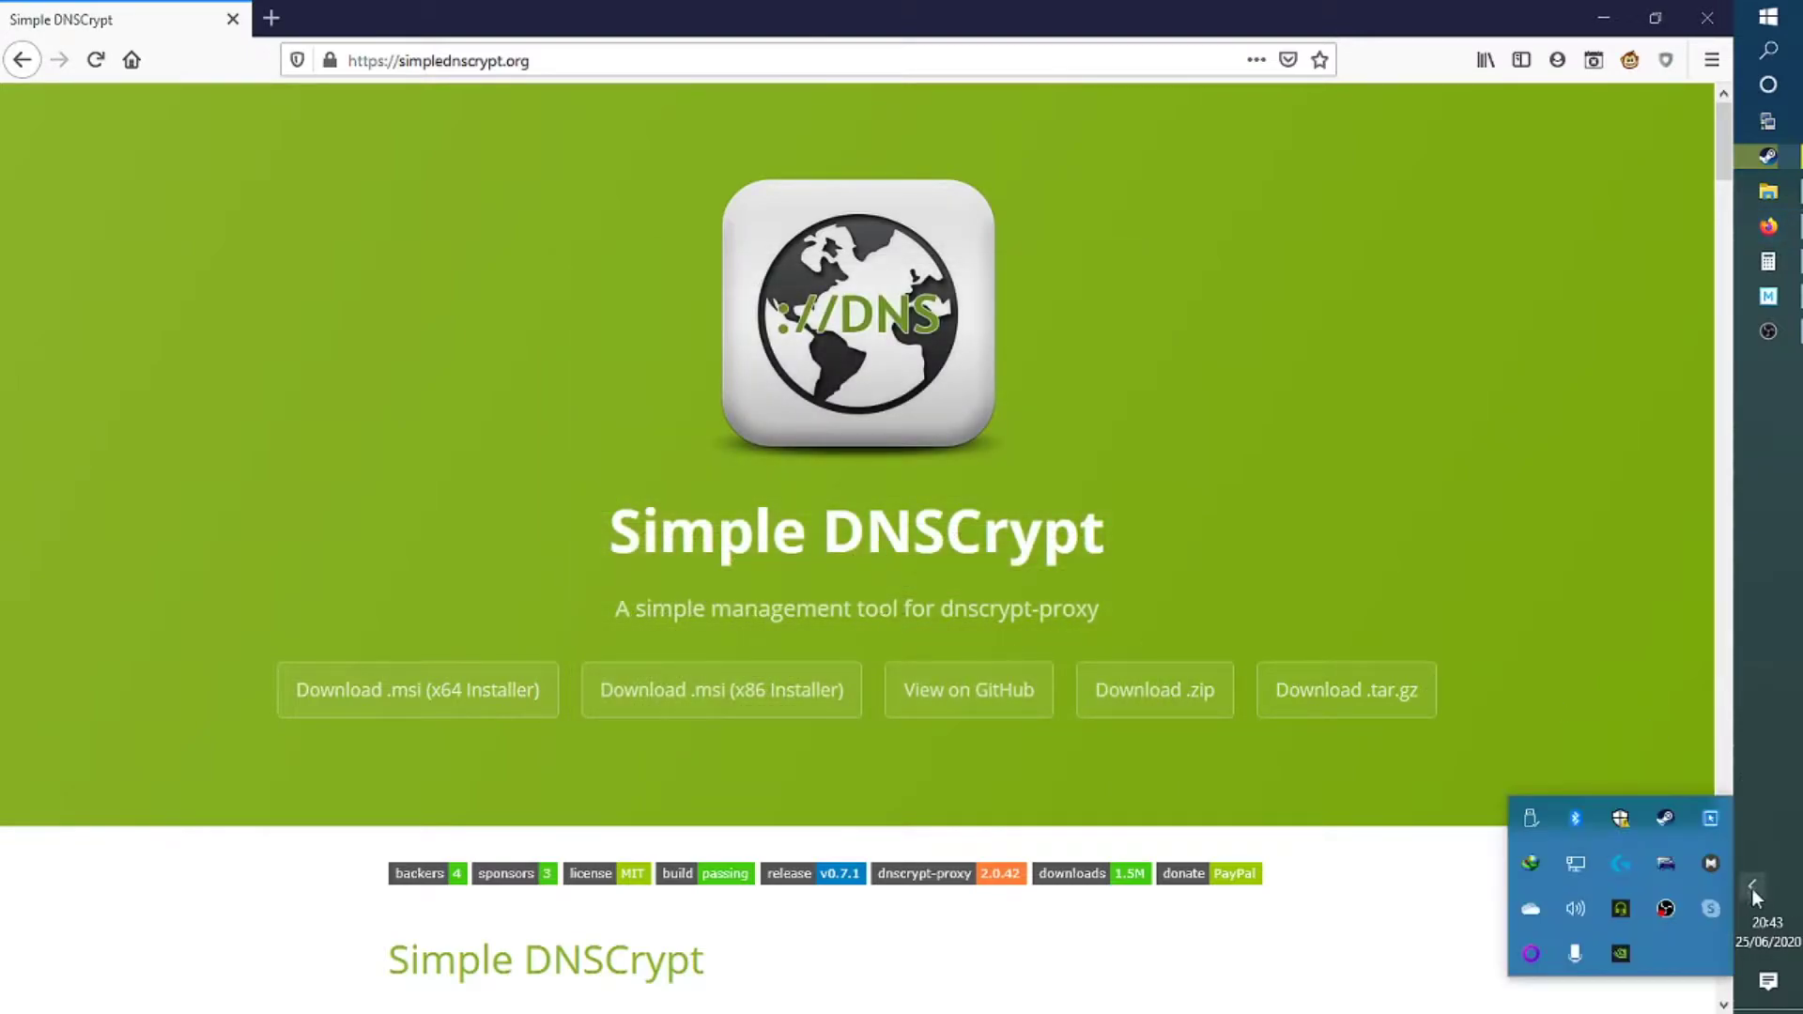
pyautogui.doubleClick(1532, 864)
pyautogui.rightClick(518, 319)
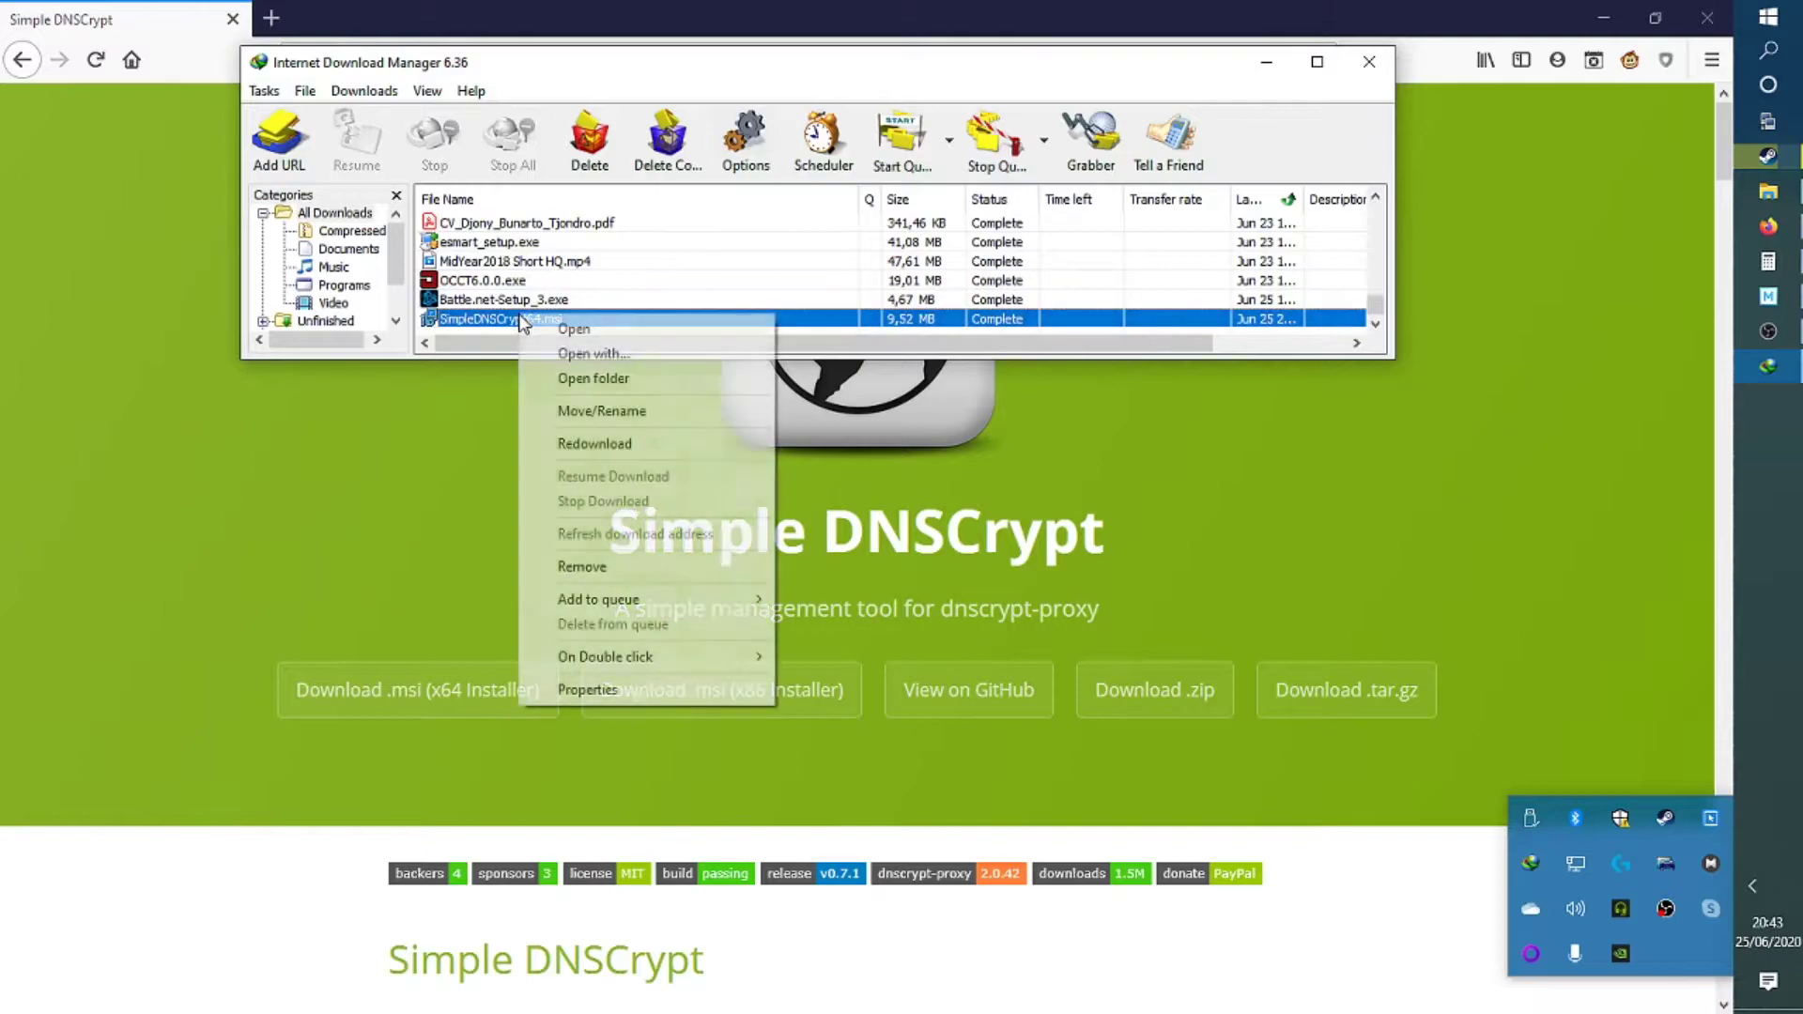
pyautogui.click(488, 321)
pyautogui.click(889, 462)
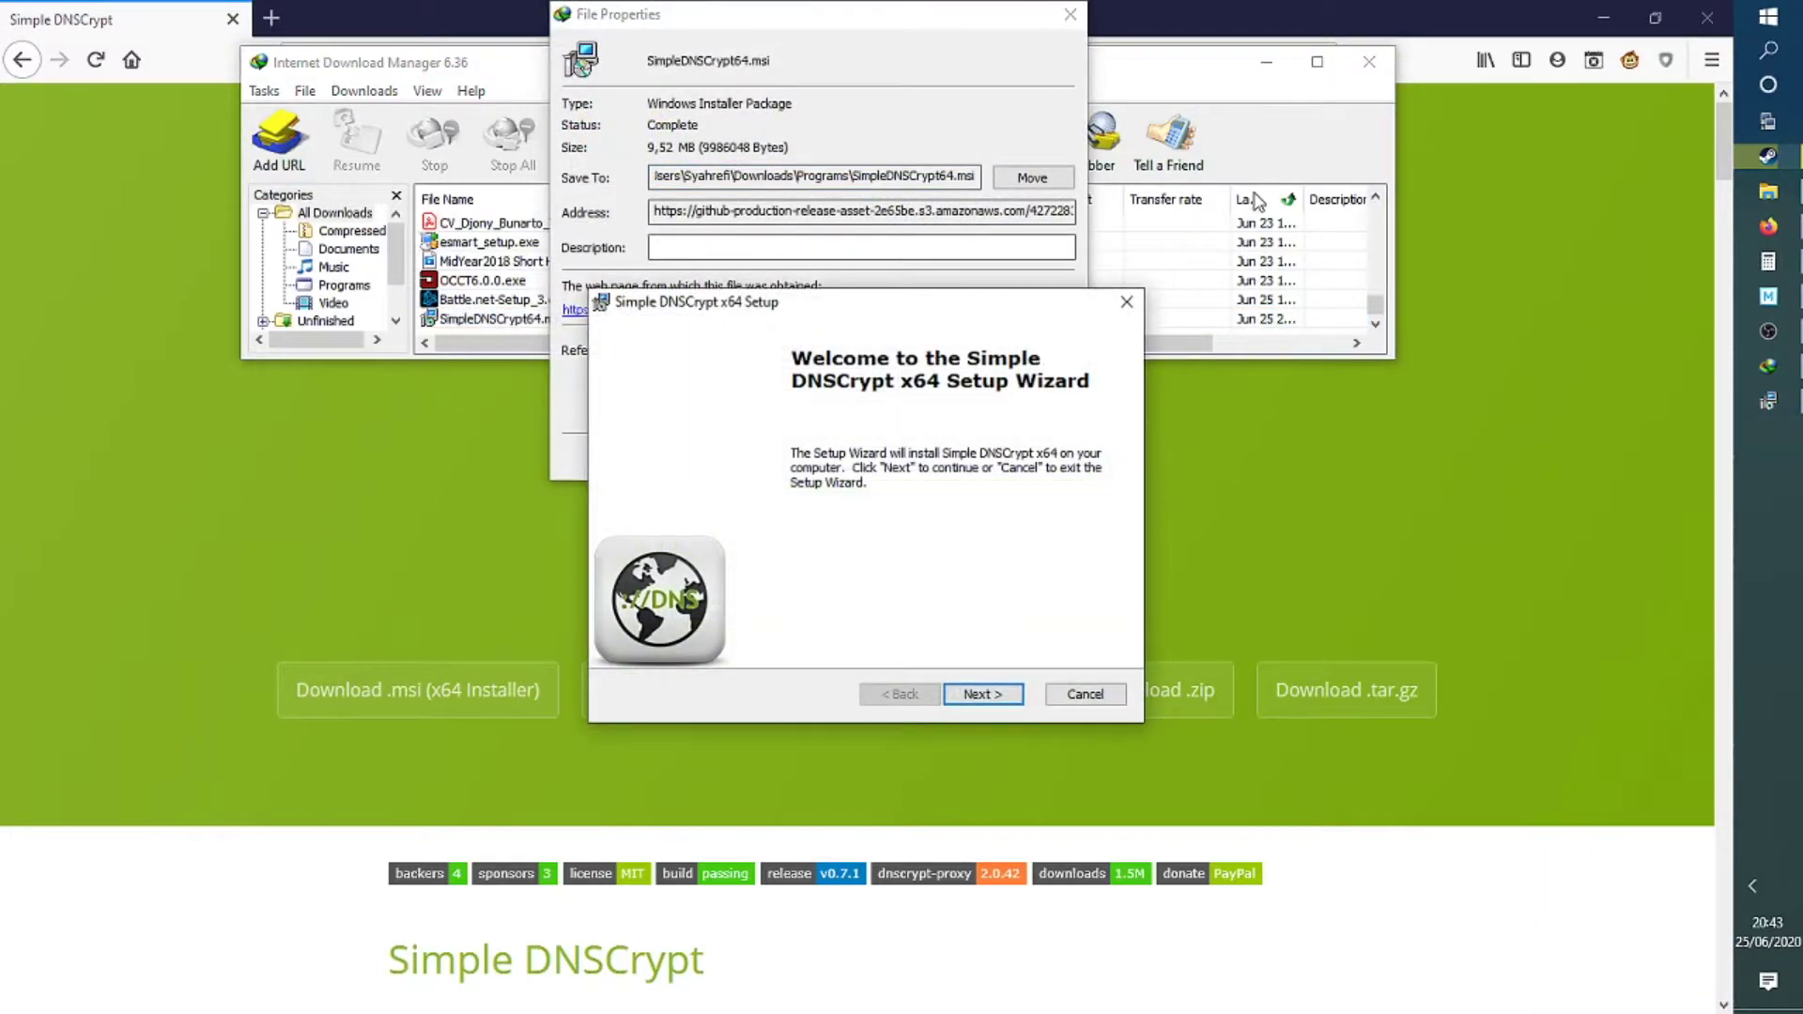
pyautogui.click(1071, 17)
pyautogui.click(1369, 61)
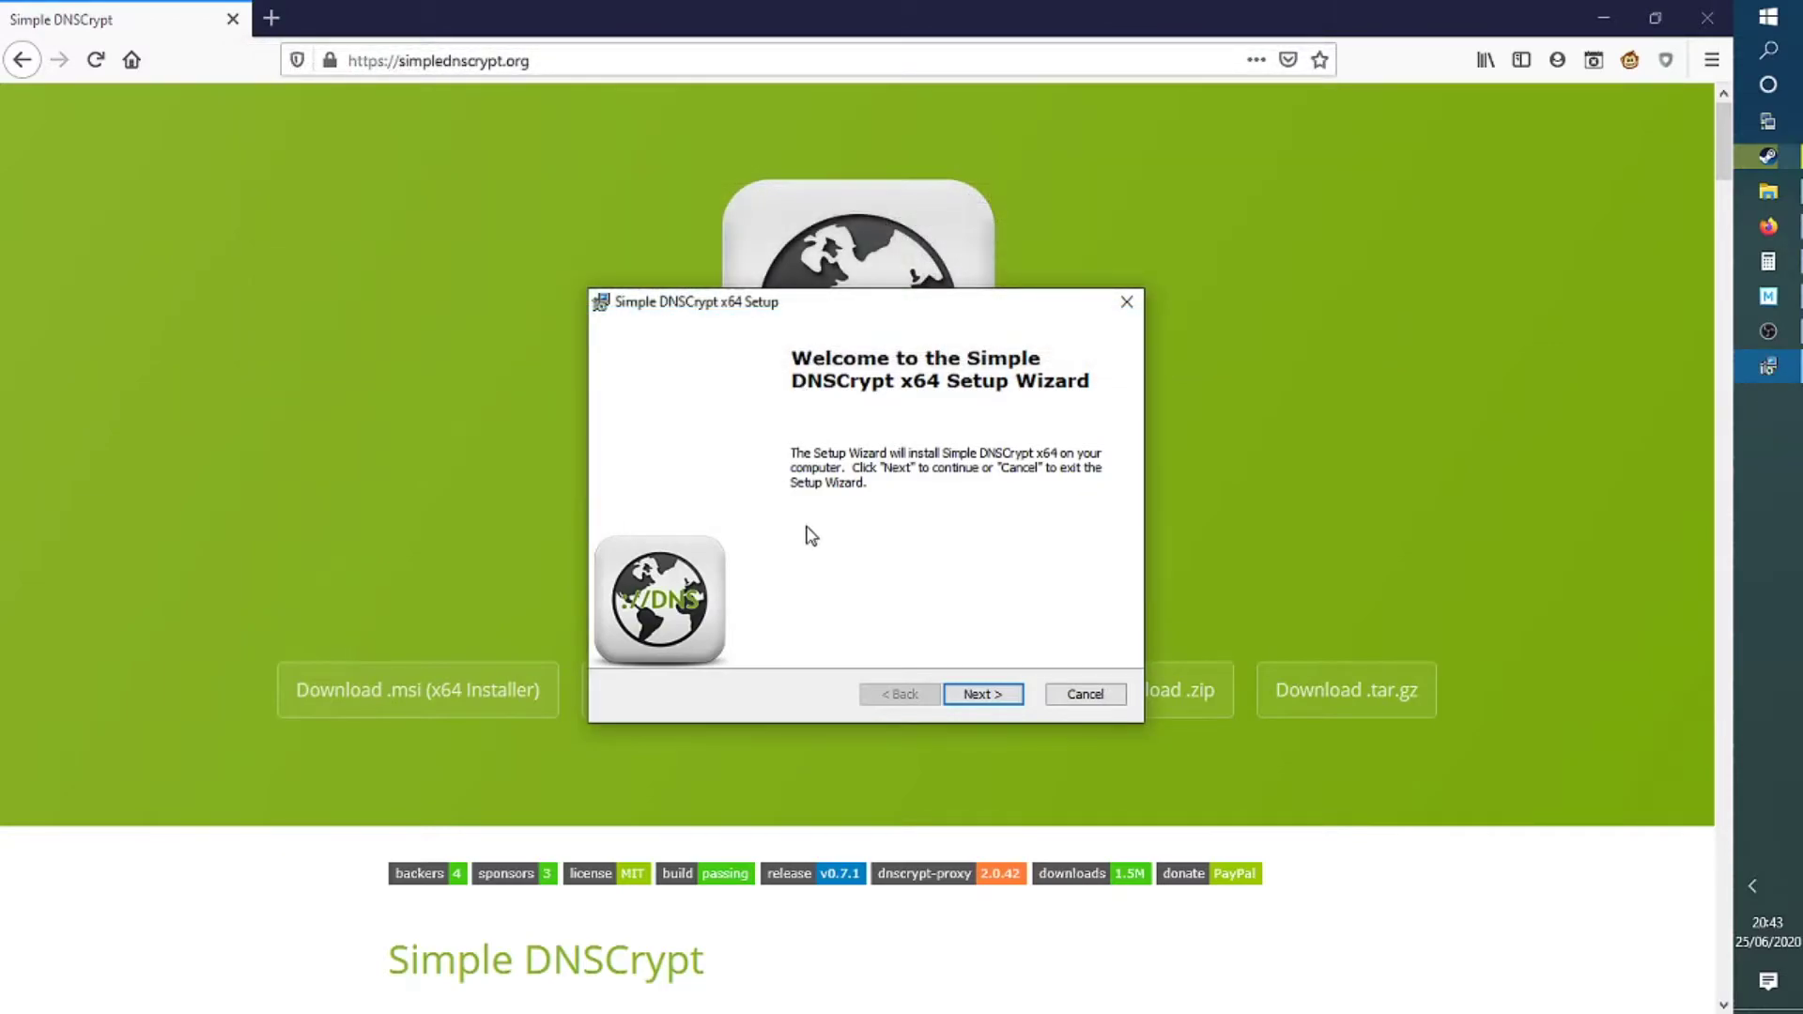
# Start the Simple DNSCrypt x64 setup and deselect the Desktop shortcut, keeping the Start Menu Programs folder shortcut
pyautogui.click(983, 697)
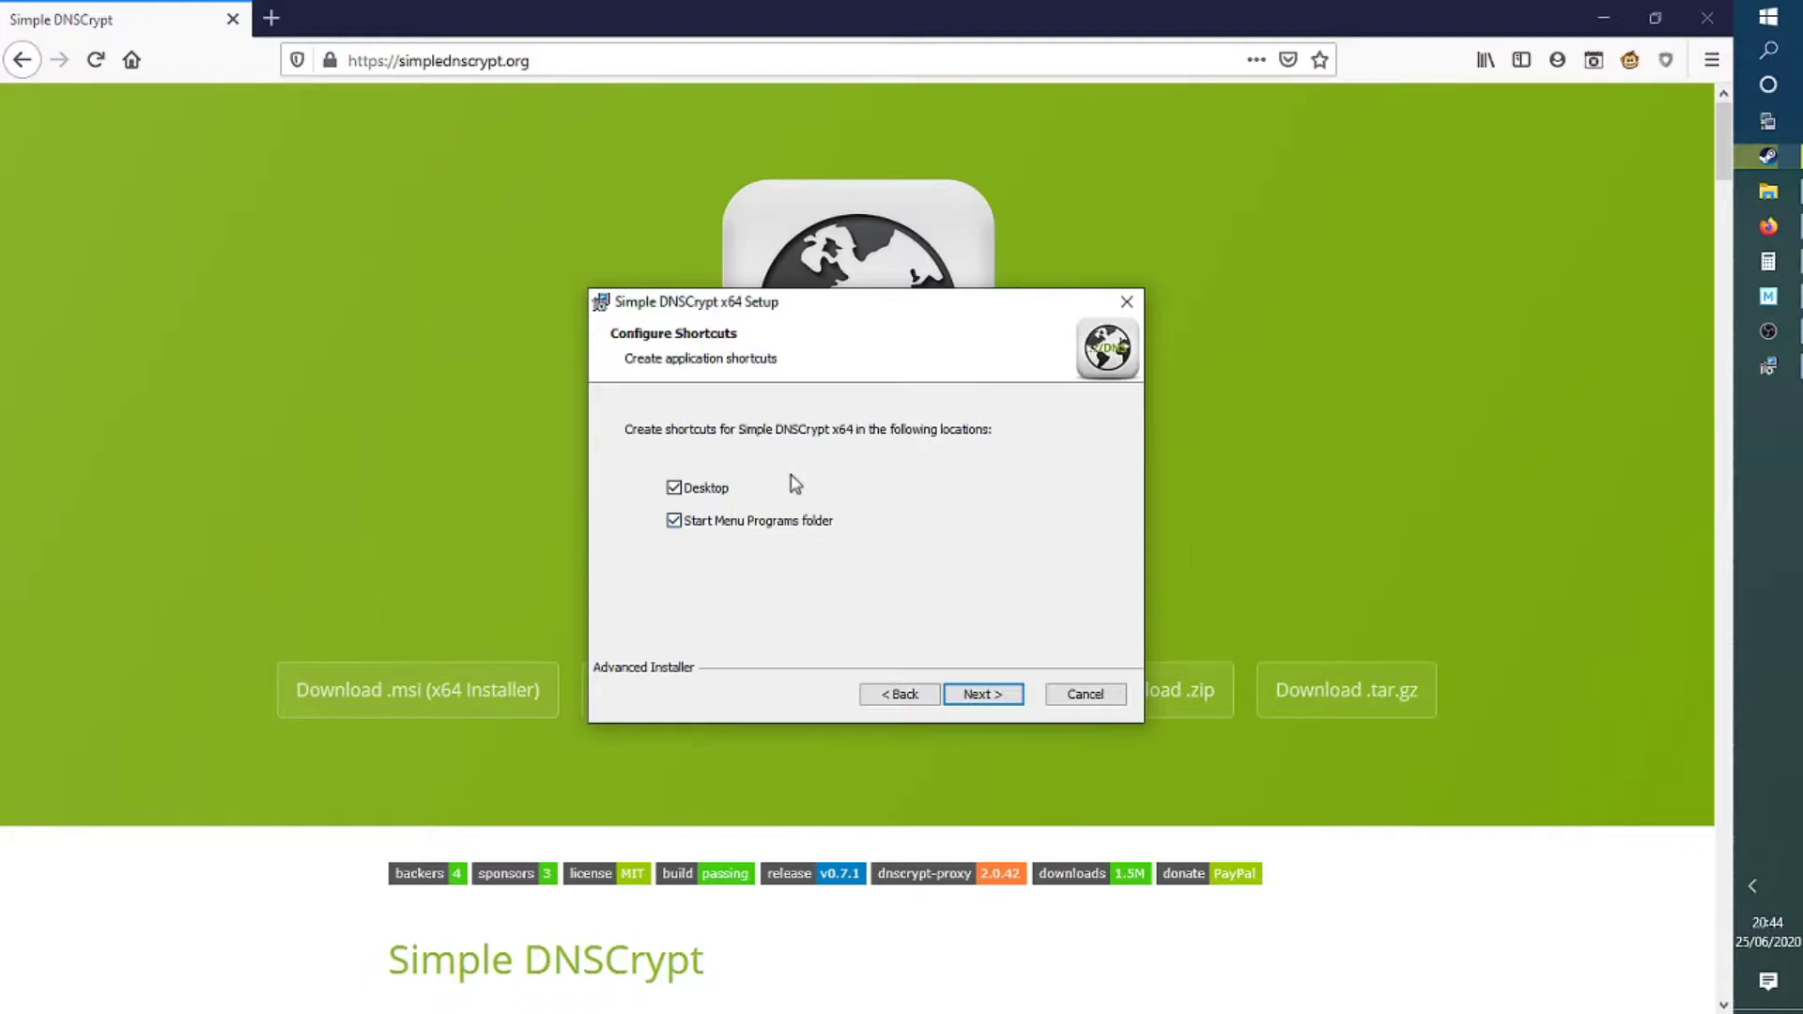
pyautogui.click(672, 490)
pyautogui.click(997, 697)
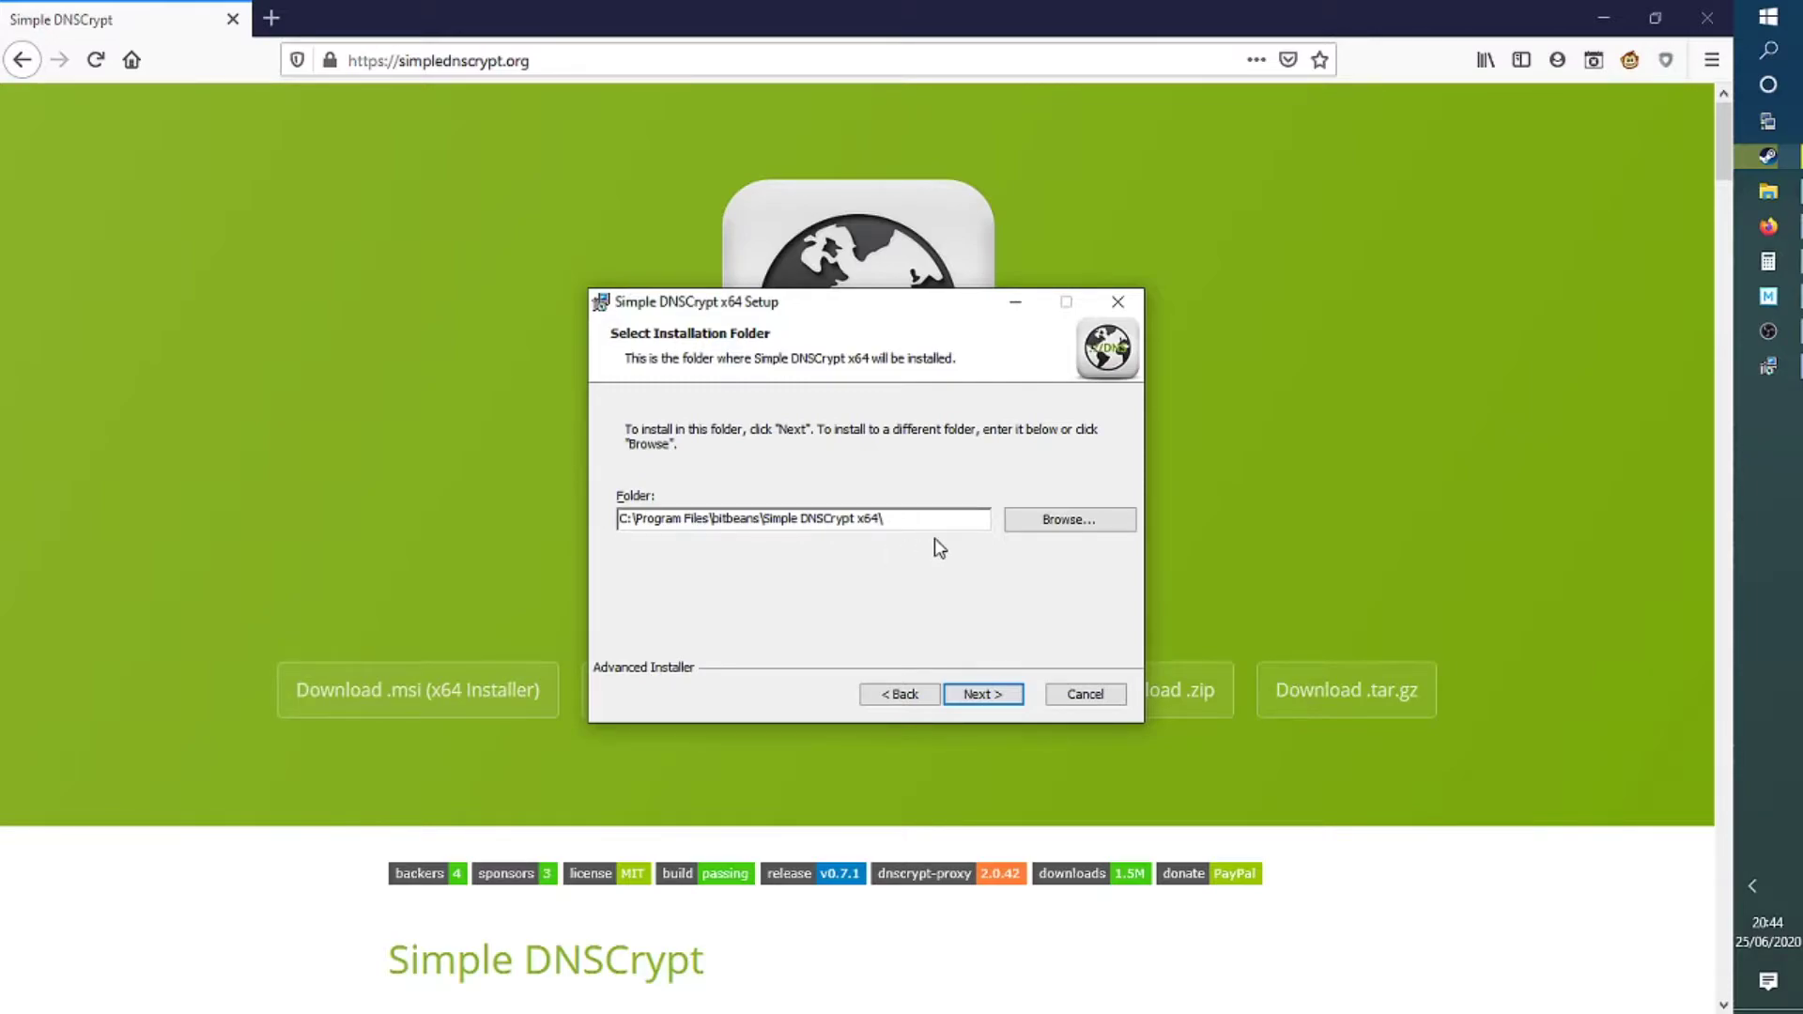
# Install into the default folder C:\Program Files\bitbeans\Simple DNSCrypt x64\ and finish setup with Launch Simple DNSCrypt x64 selected
pyautogui.click(1064, 521)
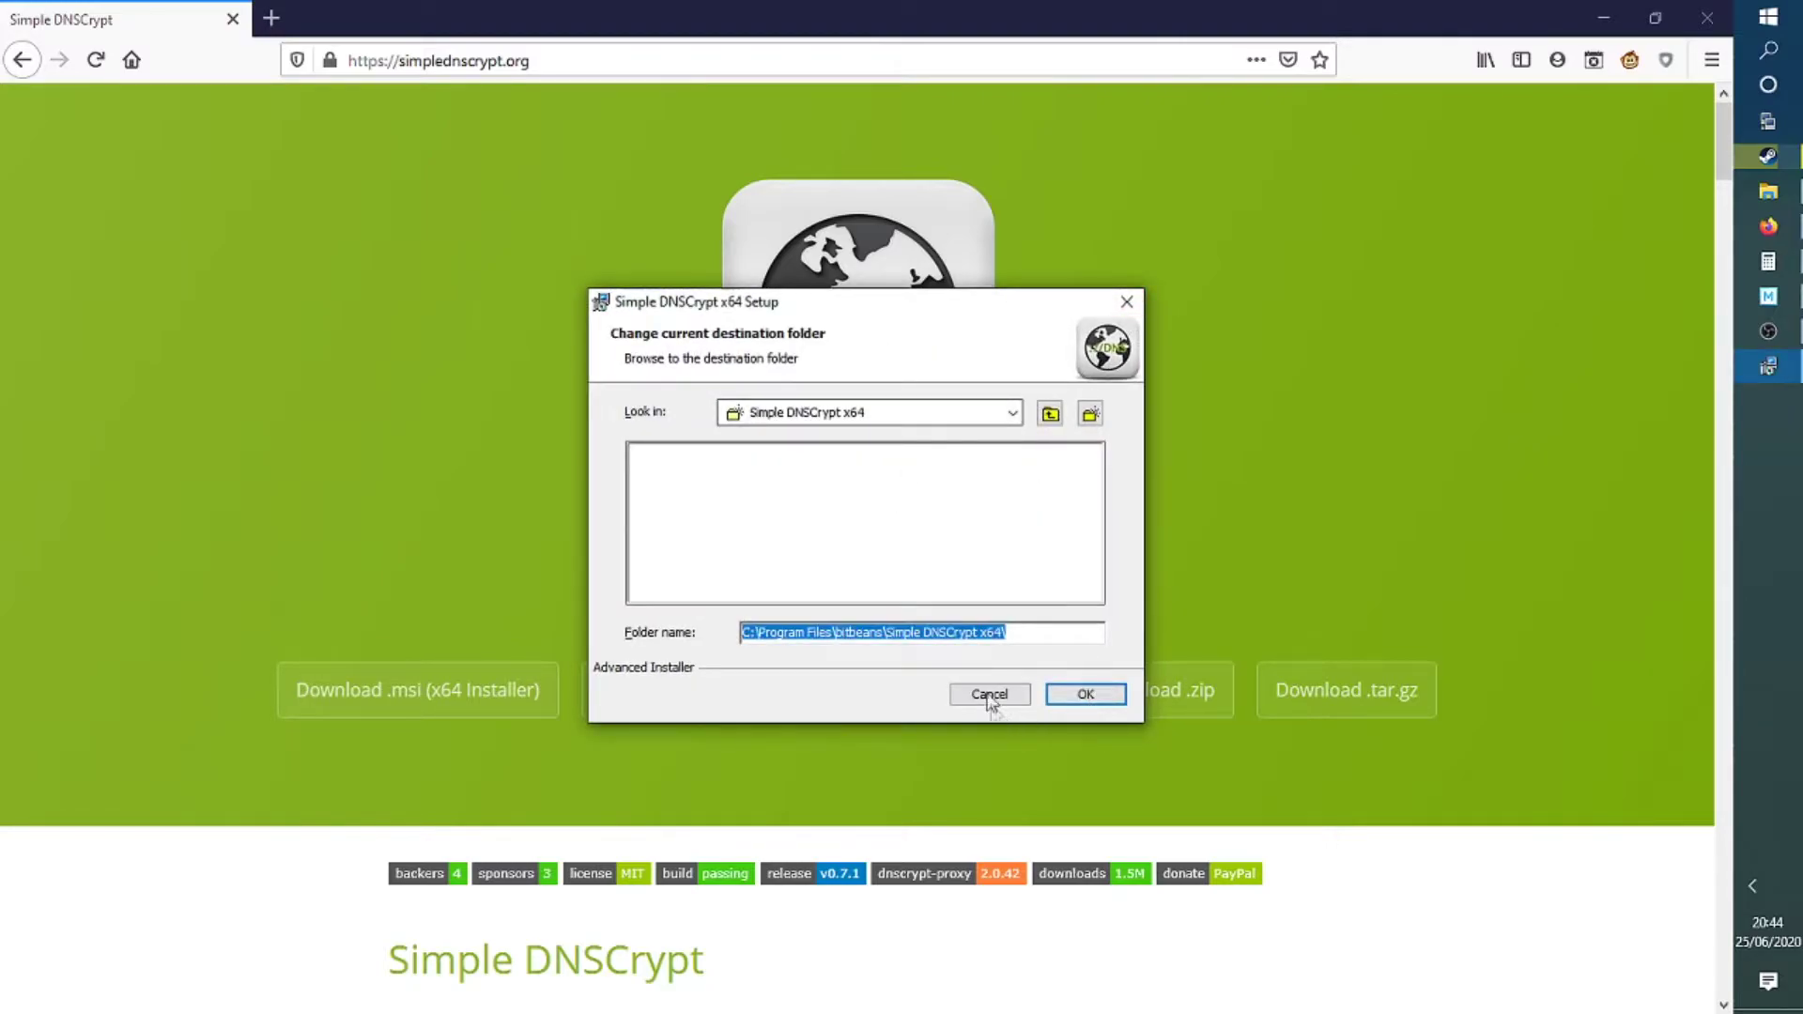
pyautogui.click(988, 696)
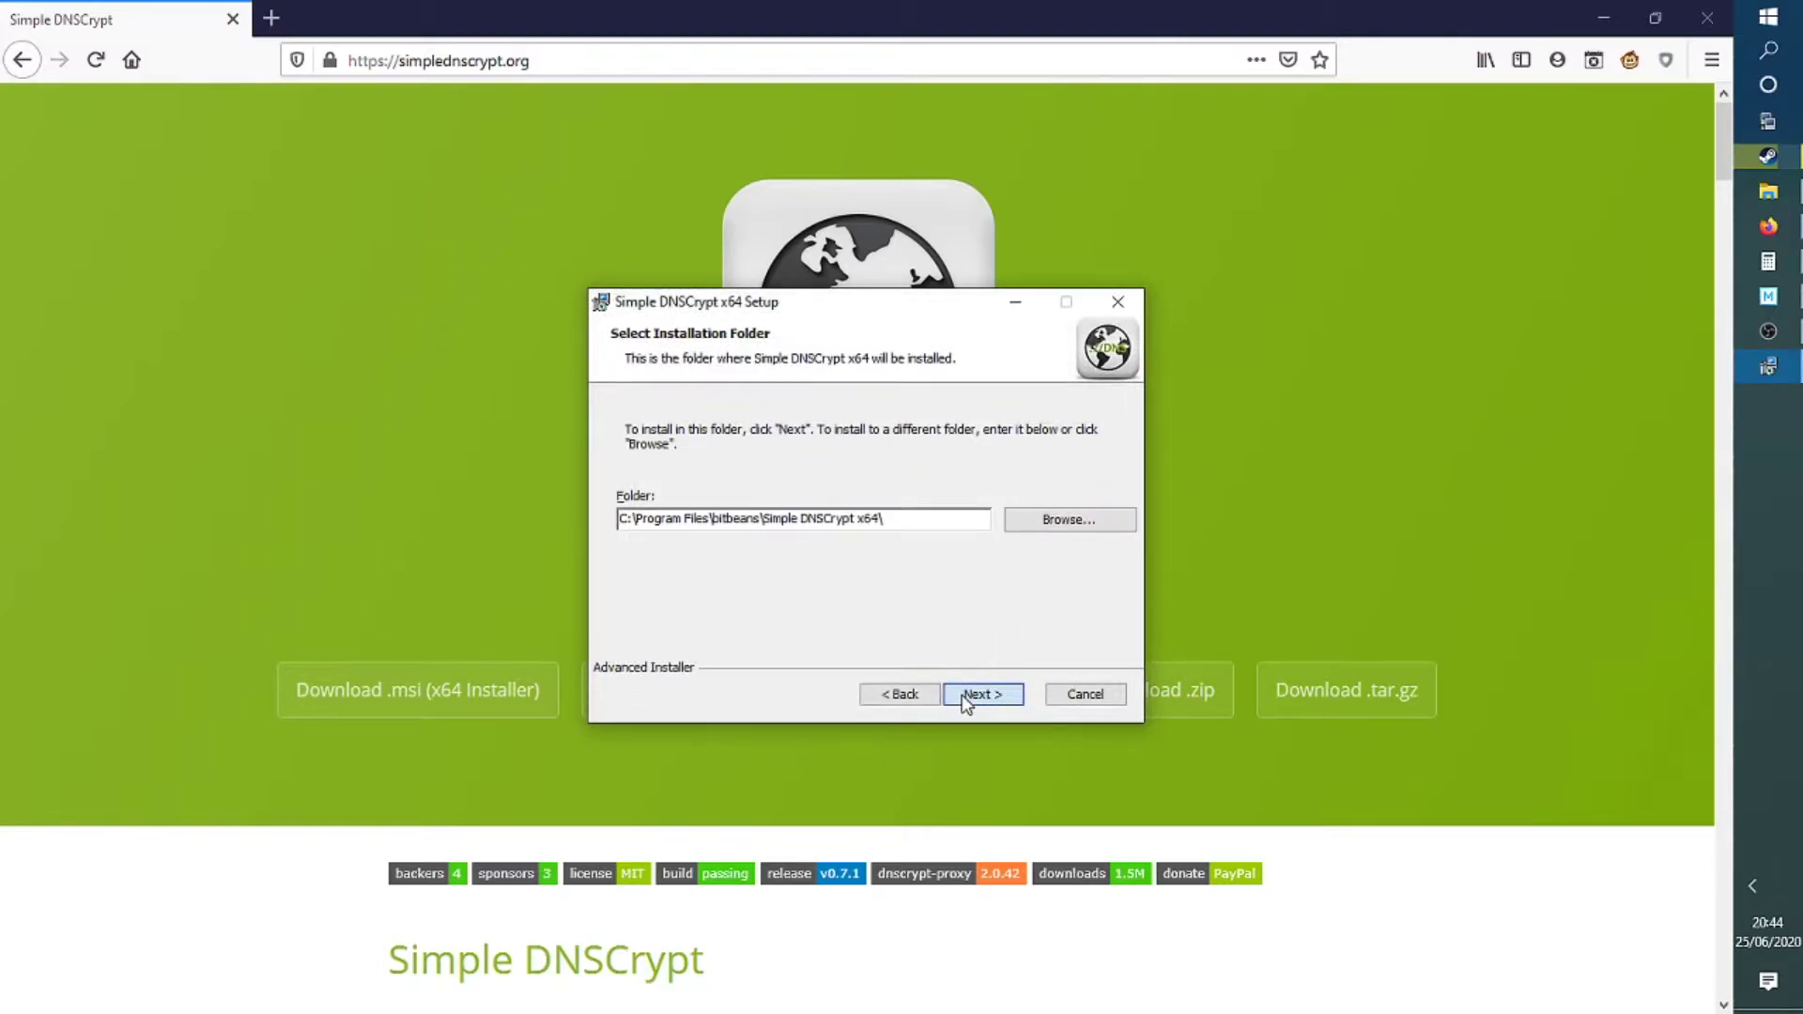
pyautogui.click(967, 697)
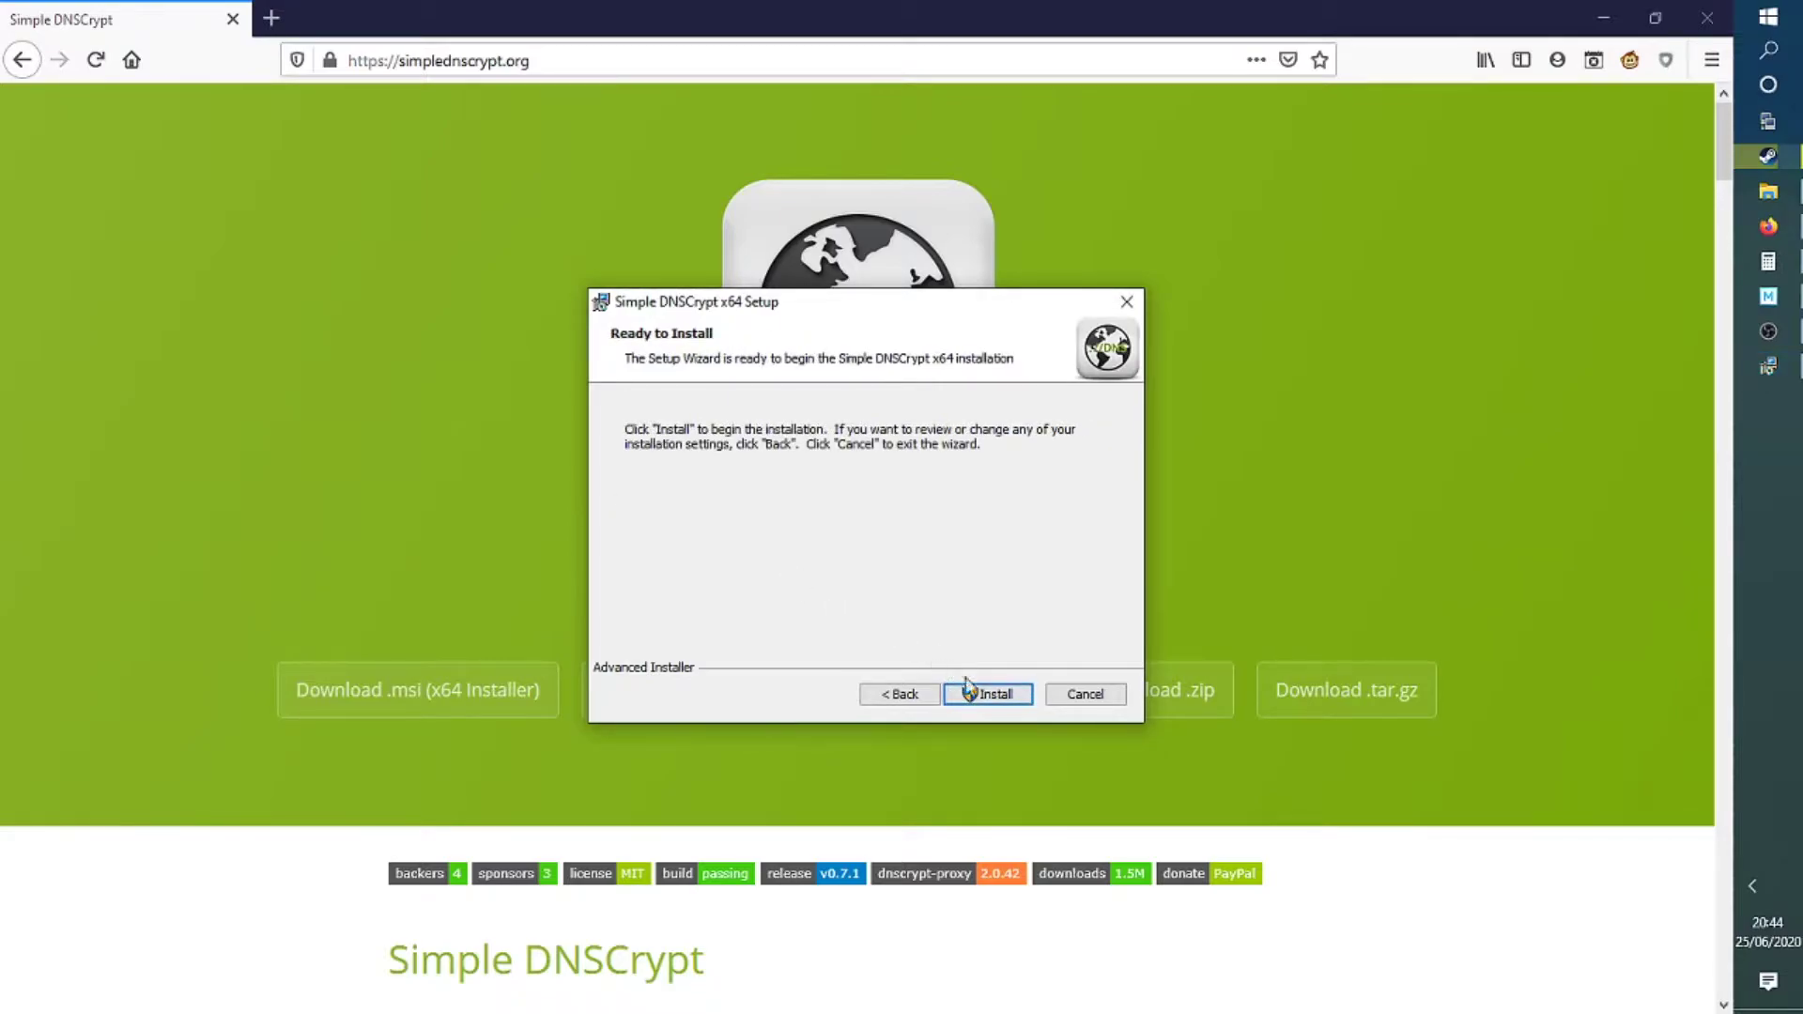
pyautogui.click(984, 694)
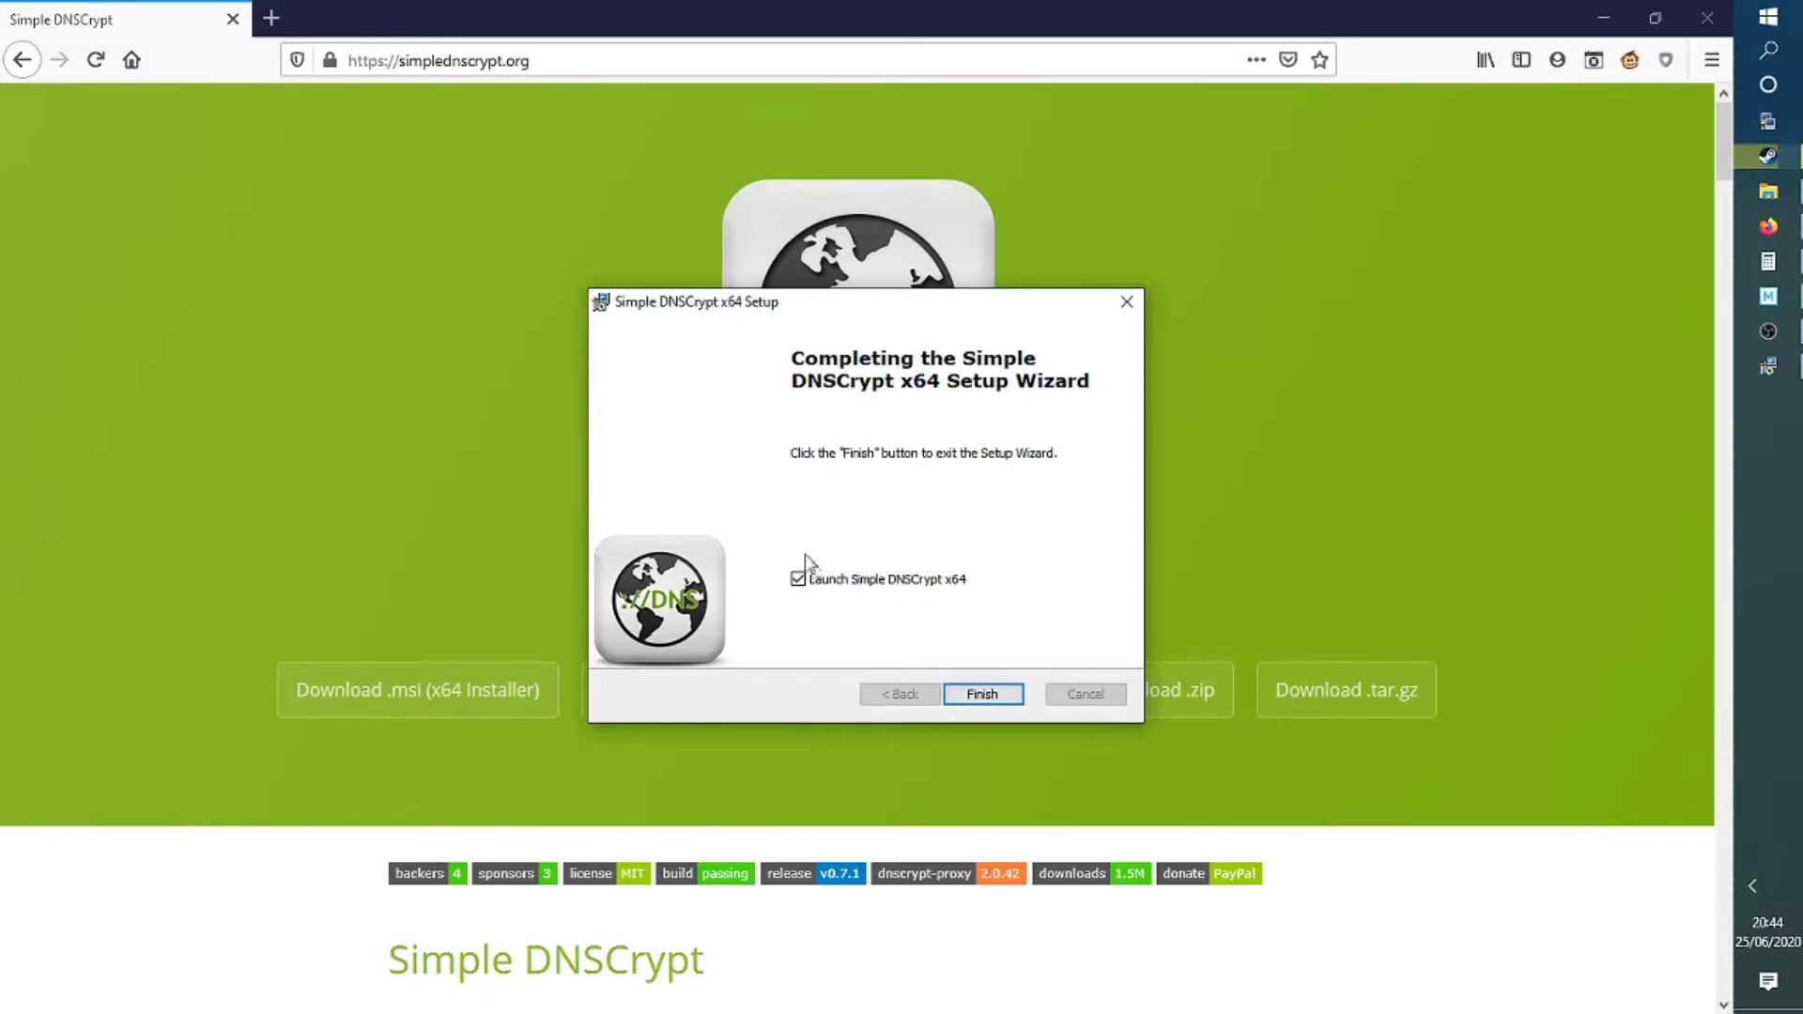
pyautogui.click(983, 695)
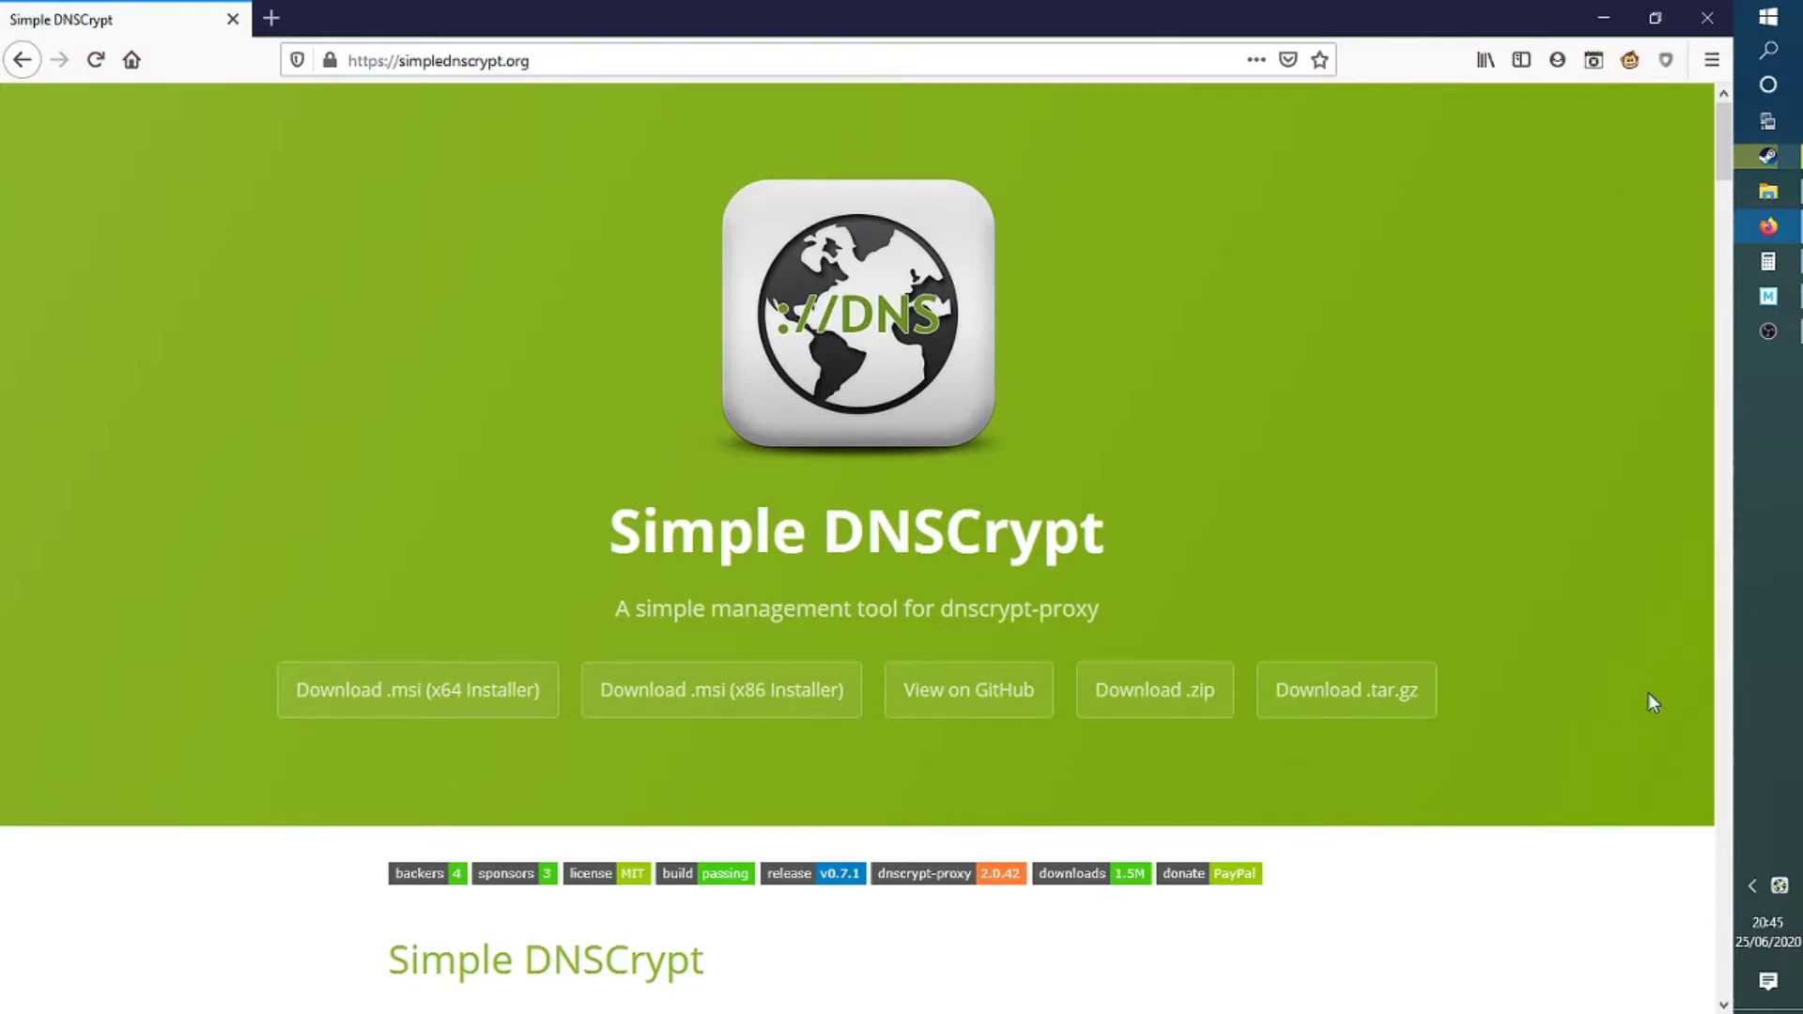
# Open Simple DNSCrypt, turn on the DNSCrypt Service and enable it for the Ethernet network card
pyautogui.click(1751, 885)
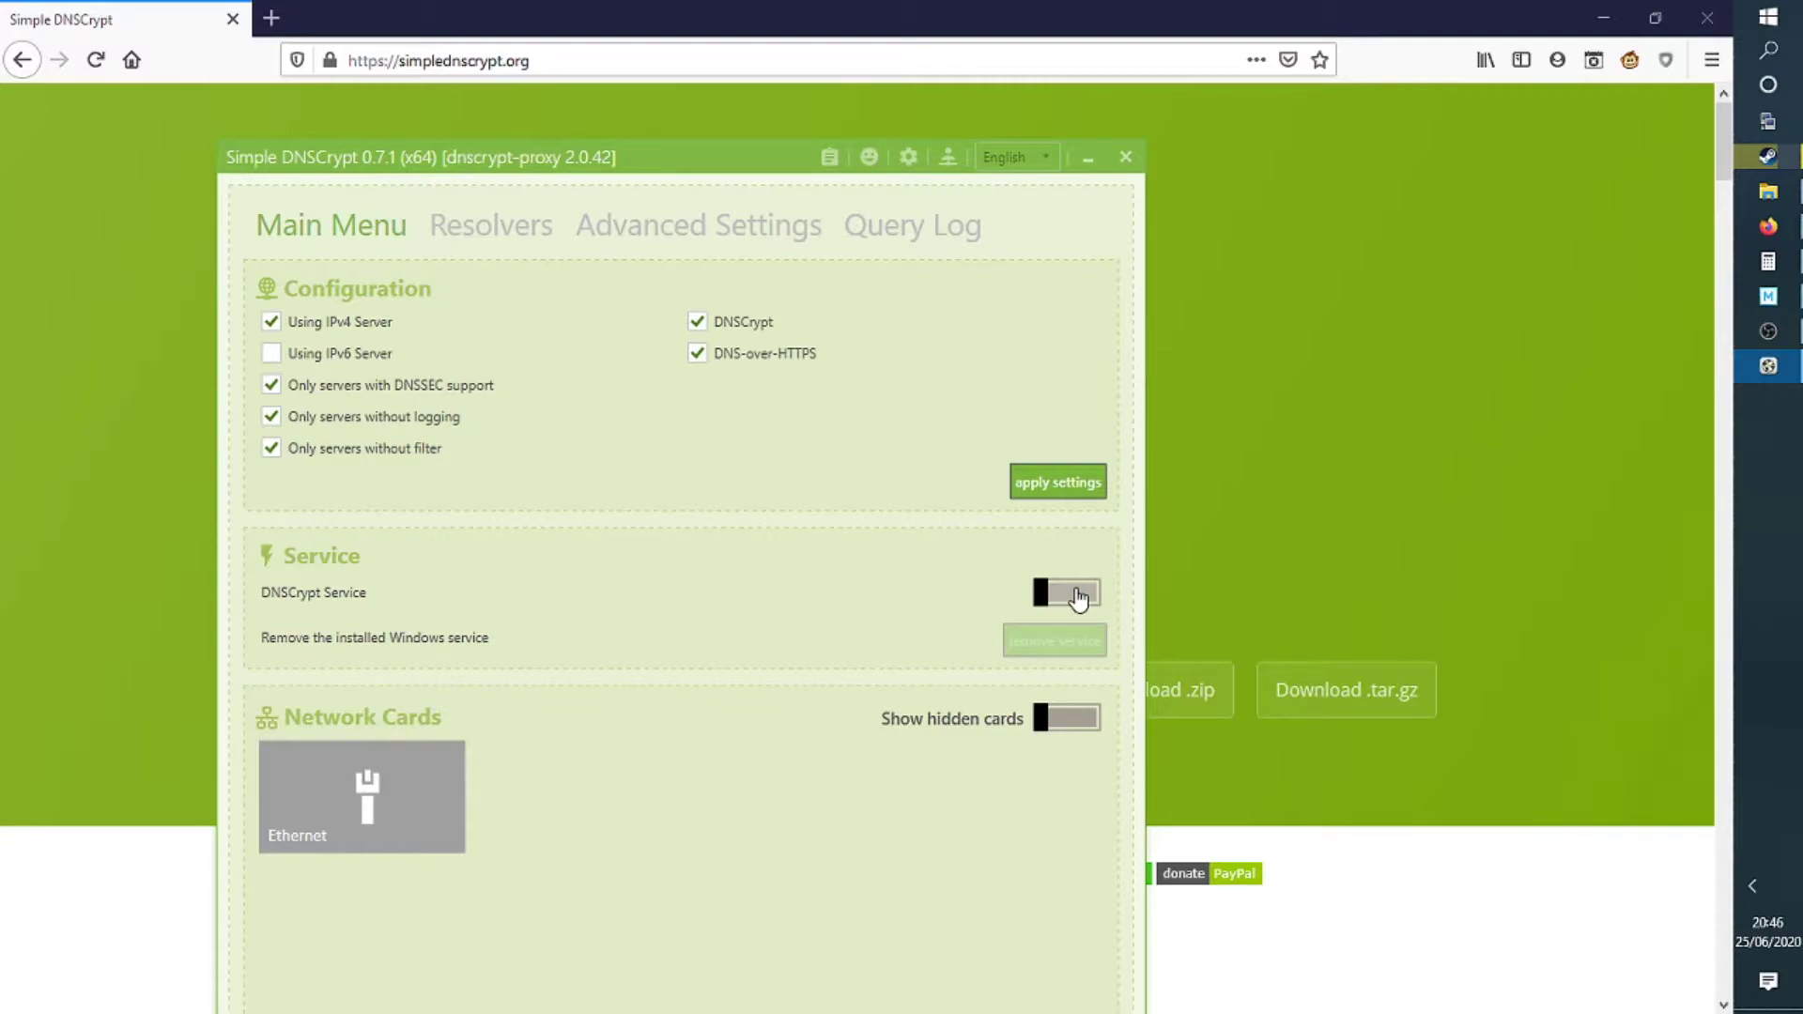
pyautogui.click(1075, 595)
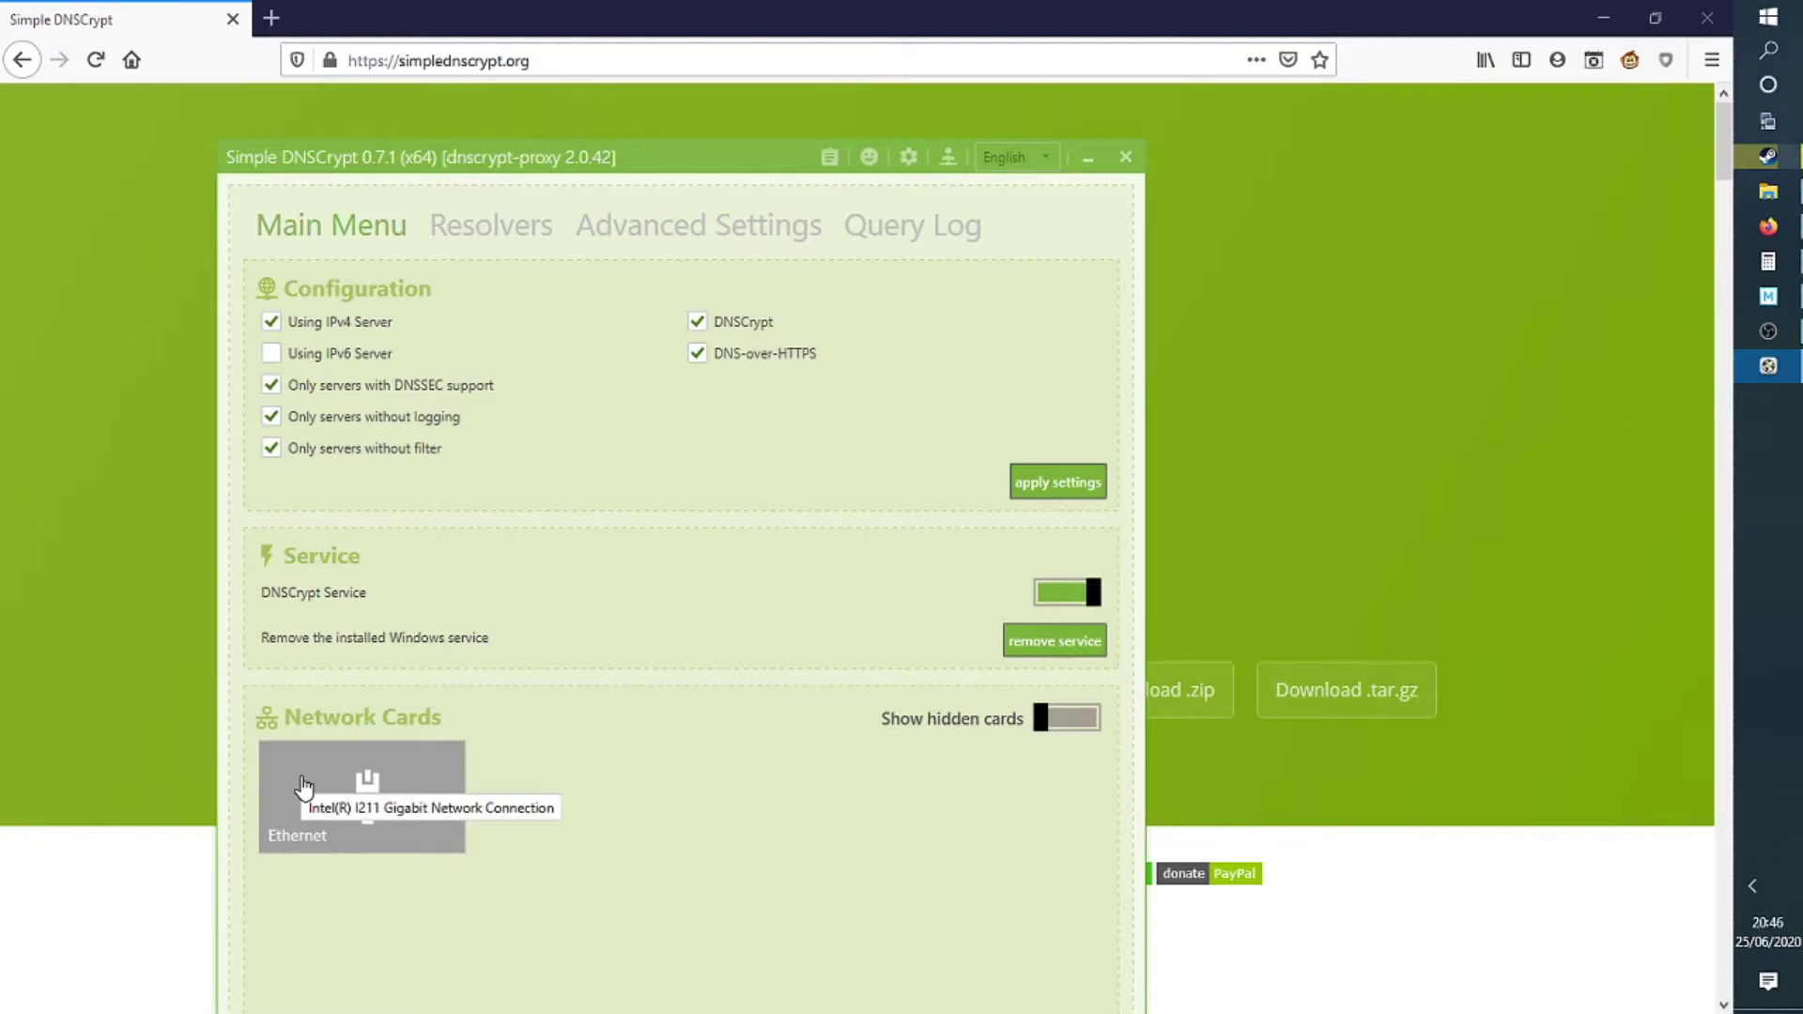
pyautogui.click(304, 787)
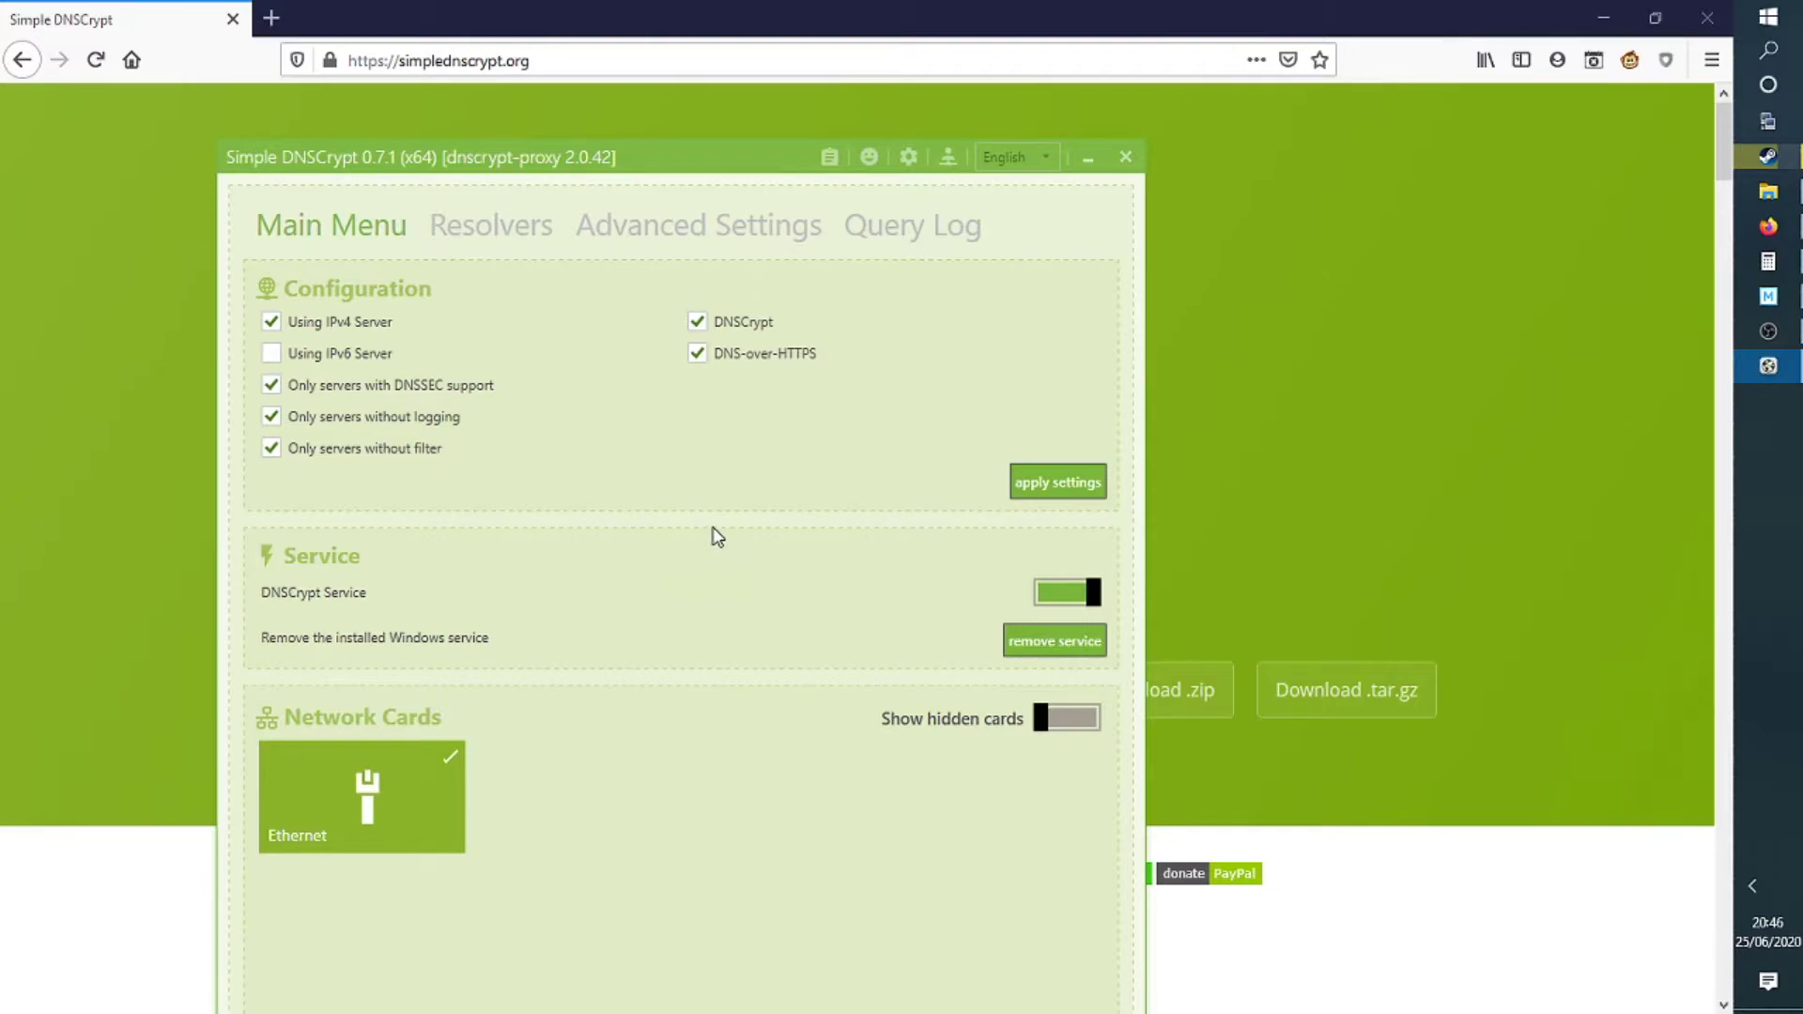
# Open the Windows Network & Internet settings from the network status icon
pyautogui.click(1752, 886)
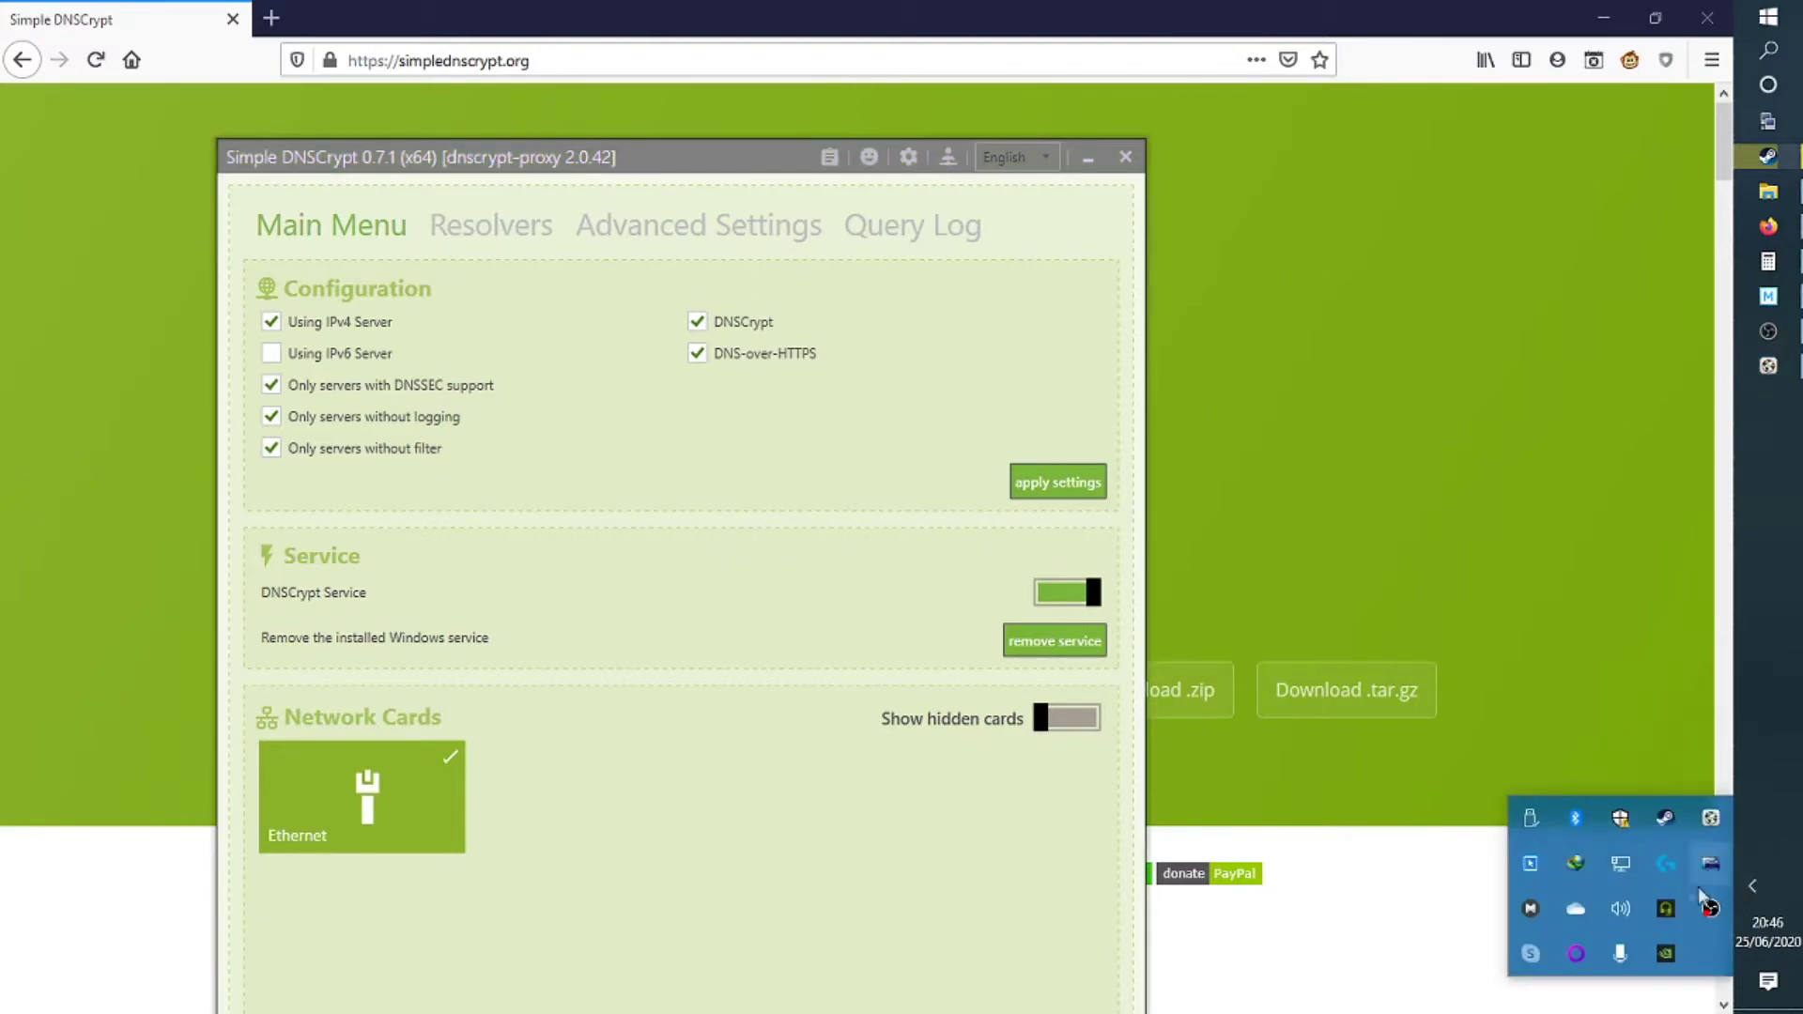
pyautogui.rightClick(1620, 863)
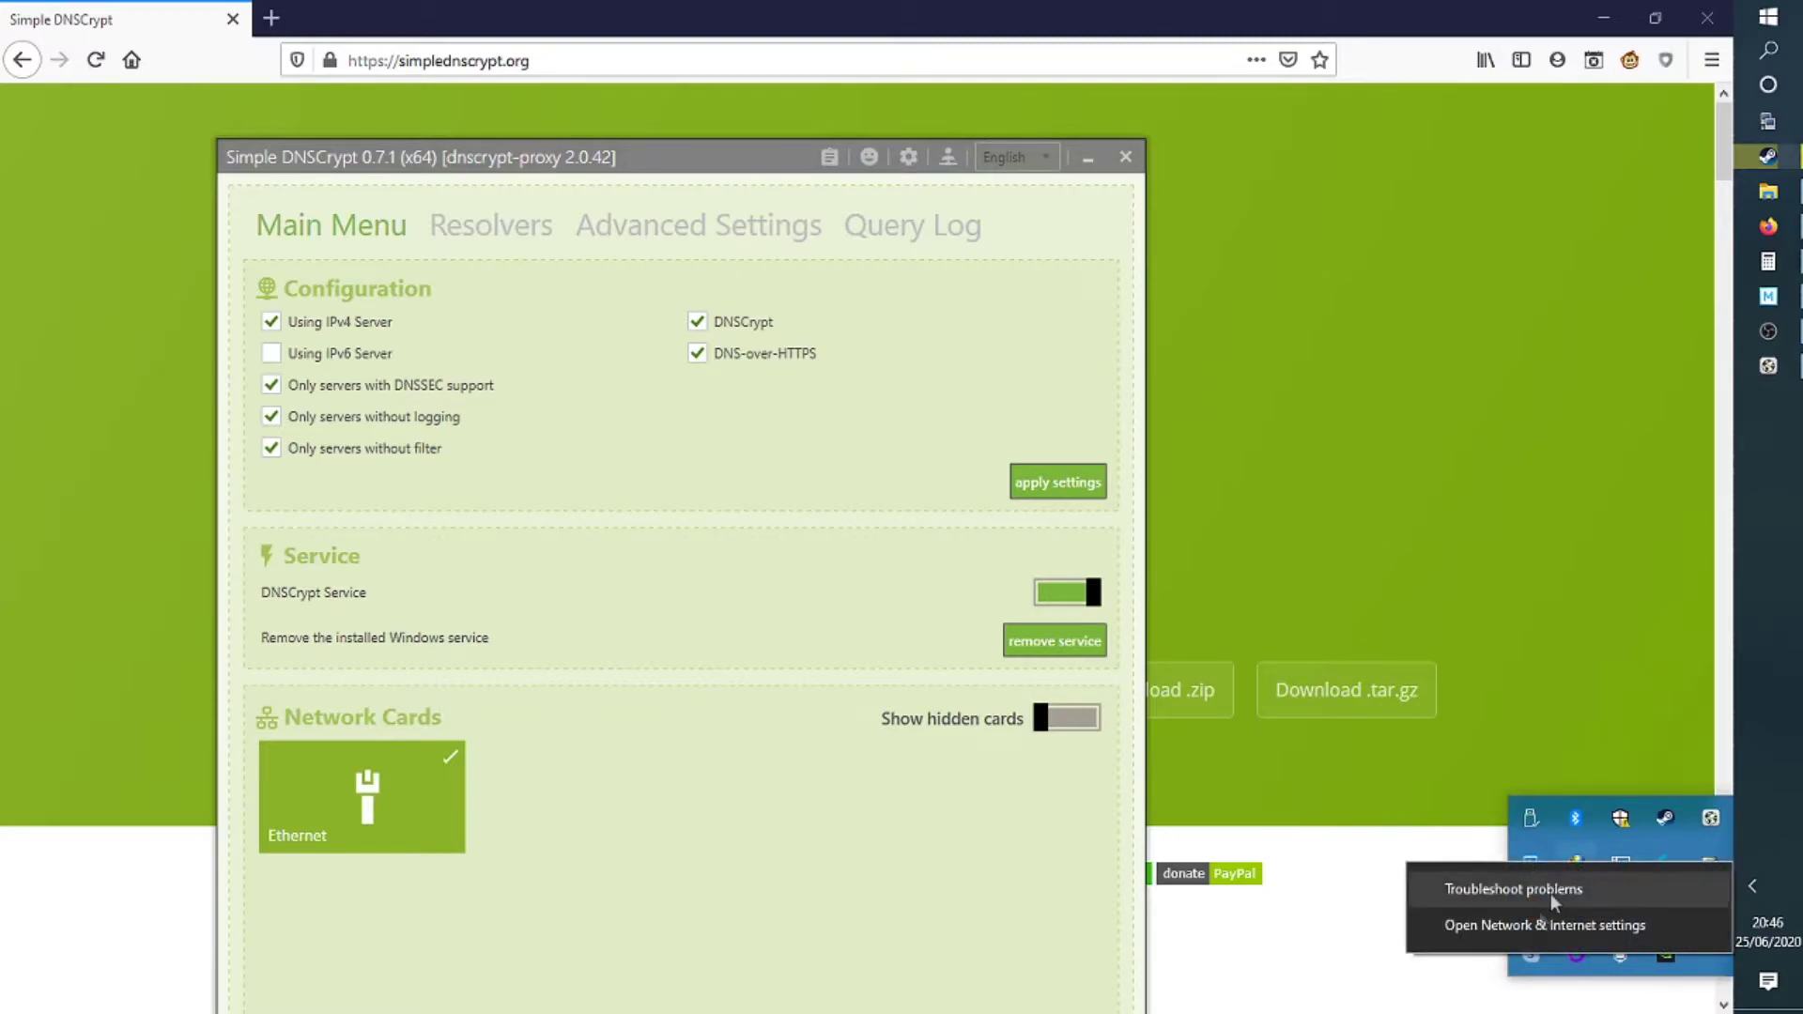
pyautogui.click(1538, 927)
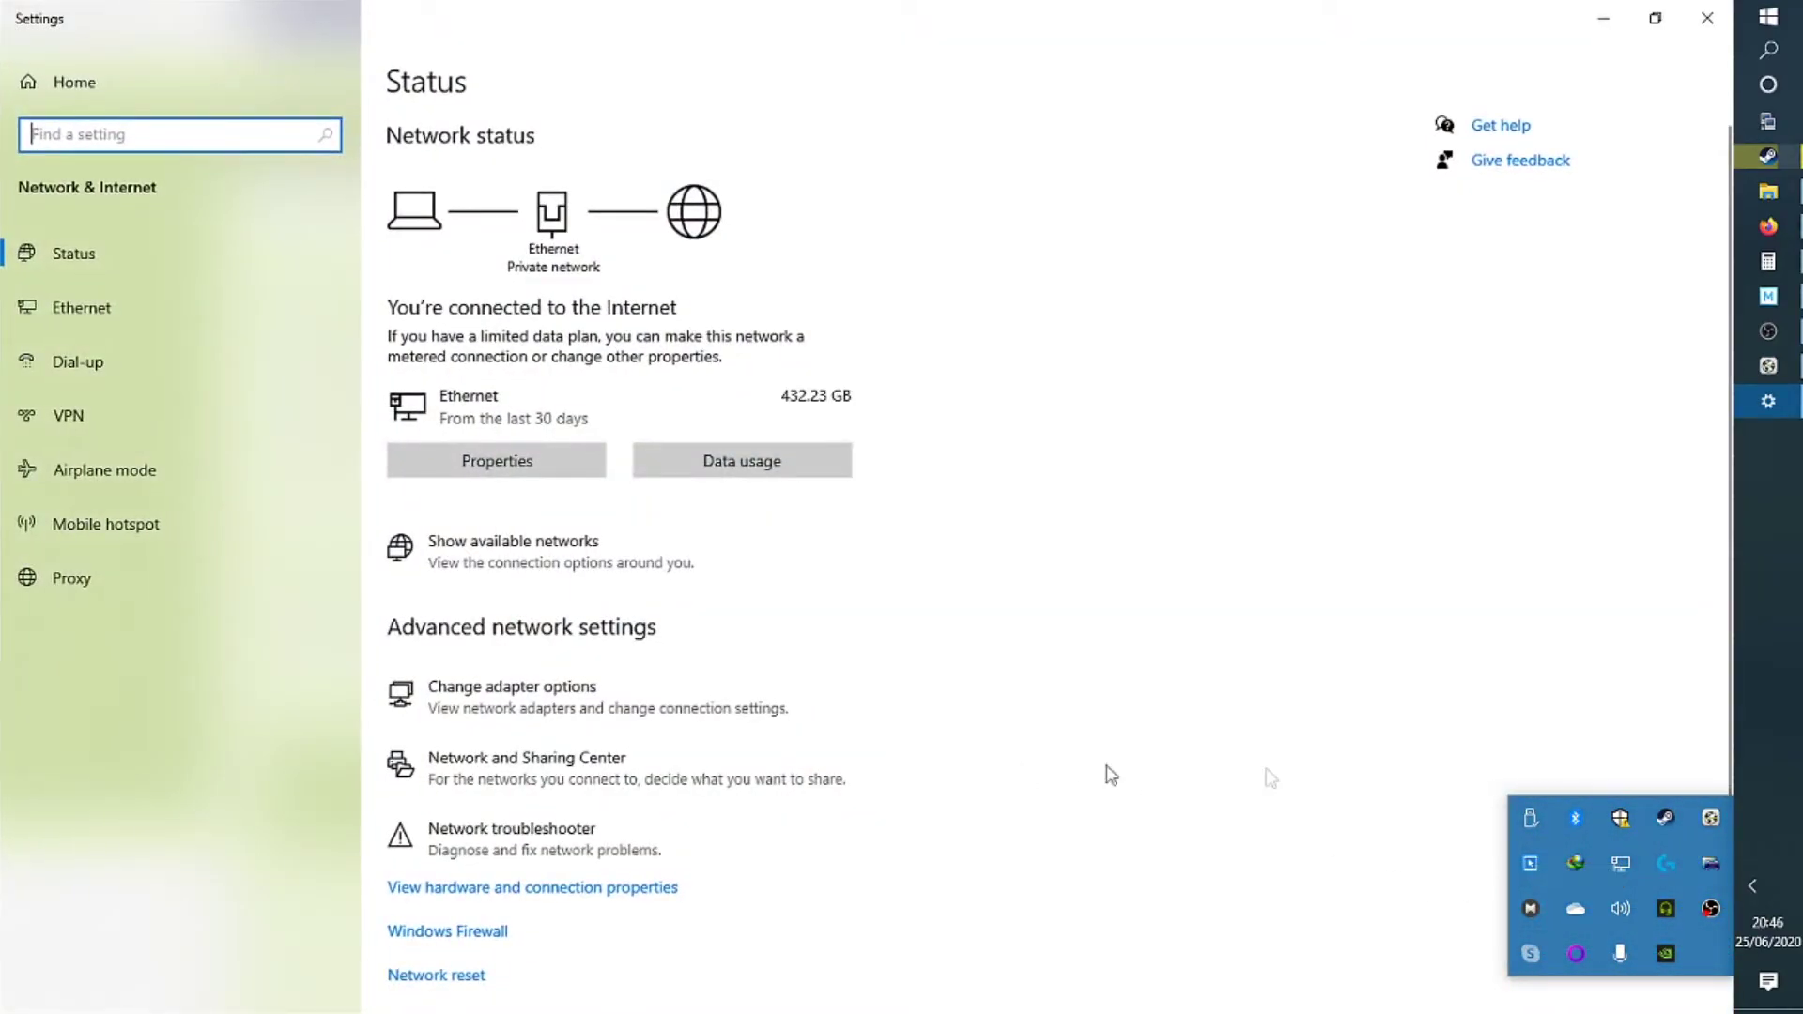
# Open the Internet Protocol Version 4 (TCP/IPv4) properties of the Ethernet adapter to inspect its DNS server settings
pyautogui.click(595, 707)
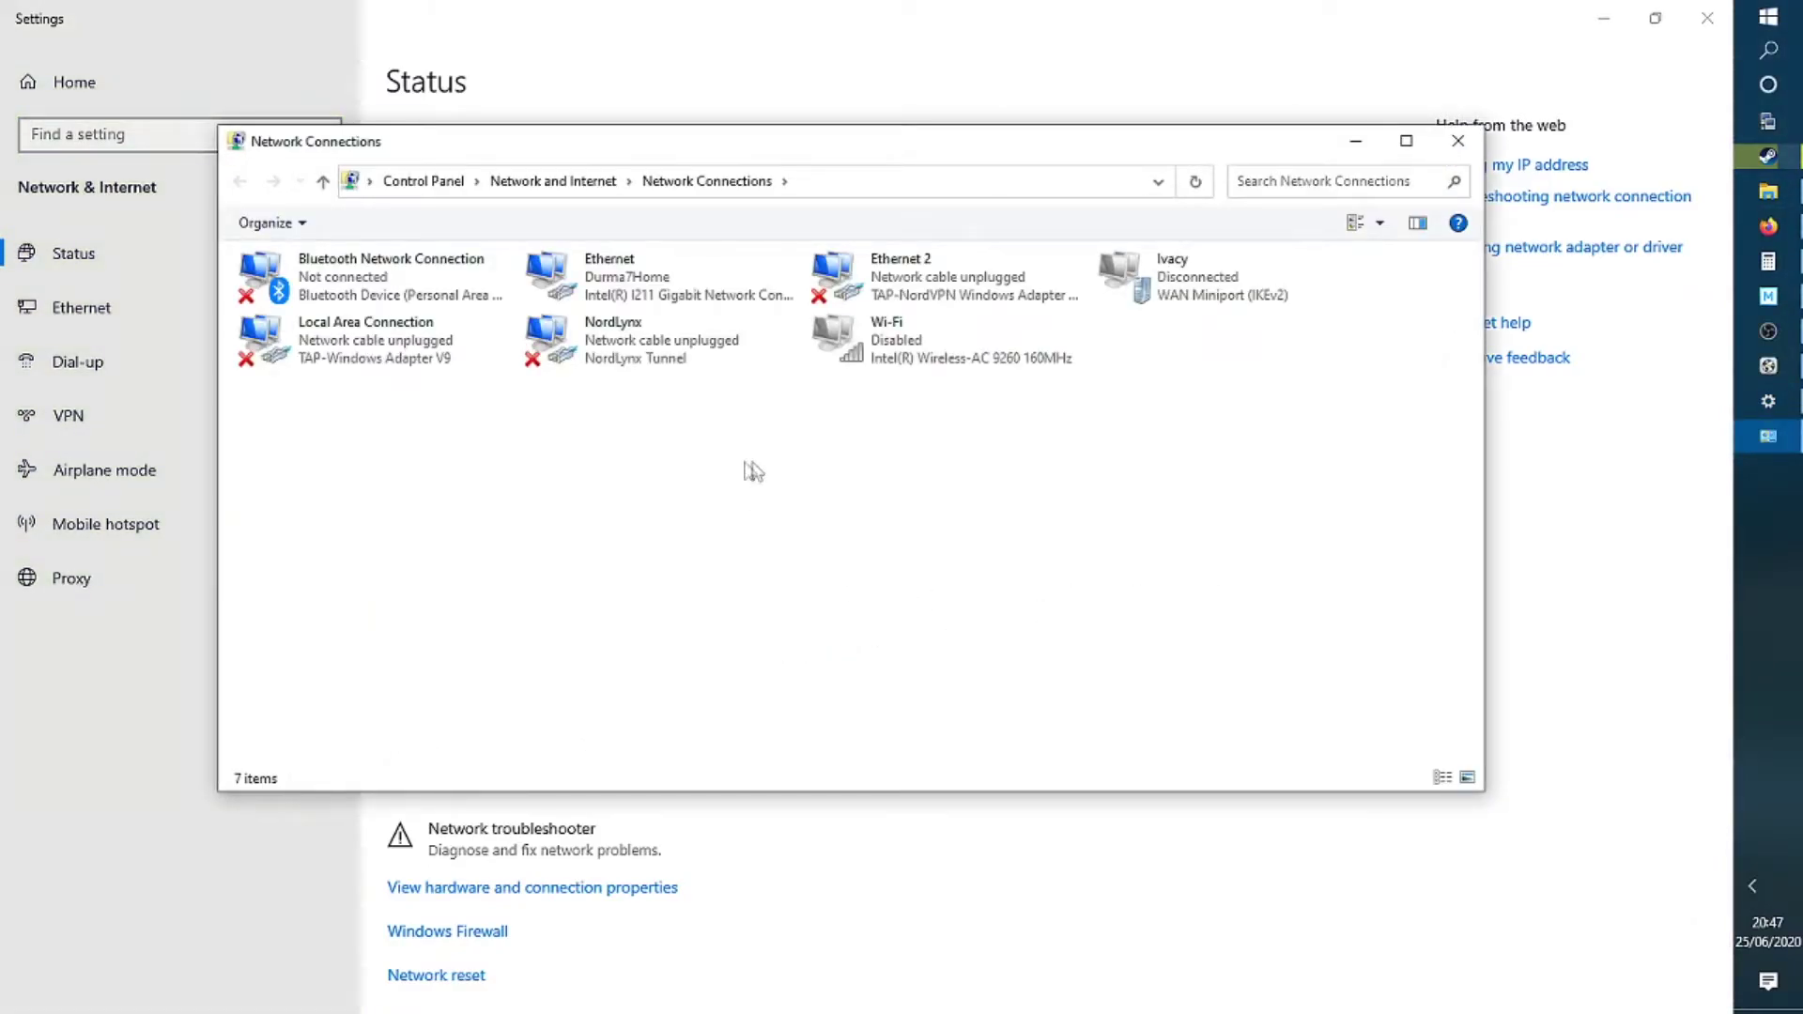
pyautogui.rightClick(582, 273)
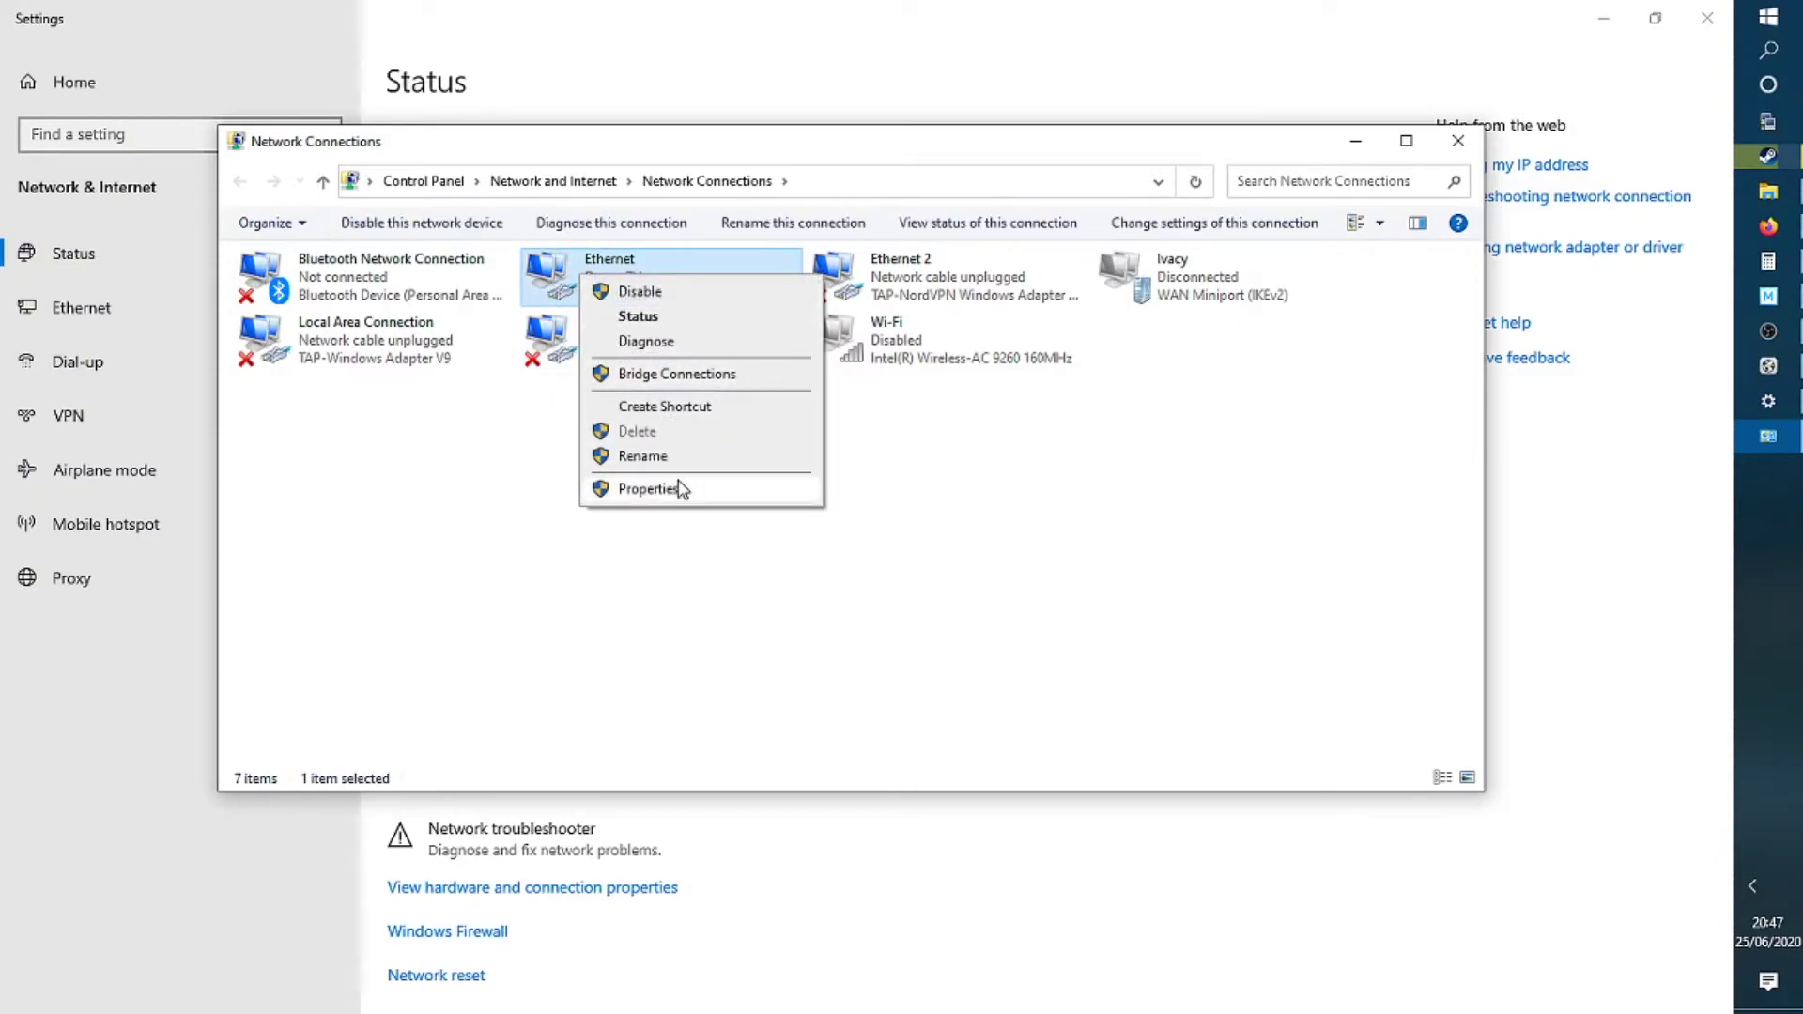
pyautogui.click(648, 489)
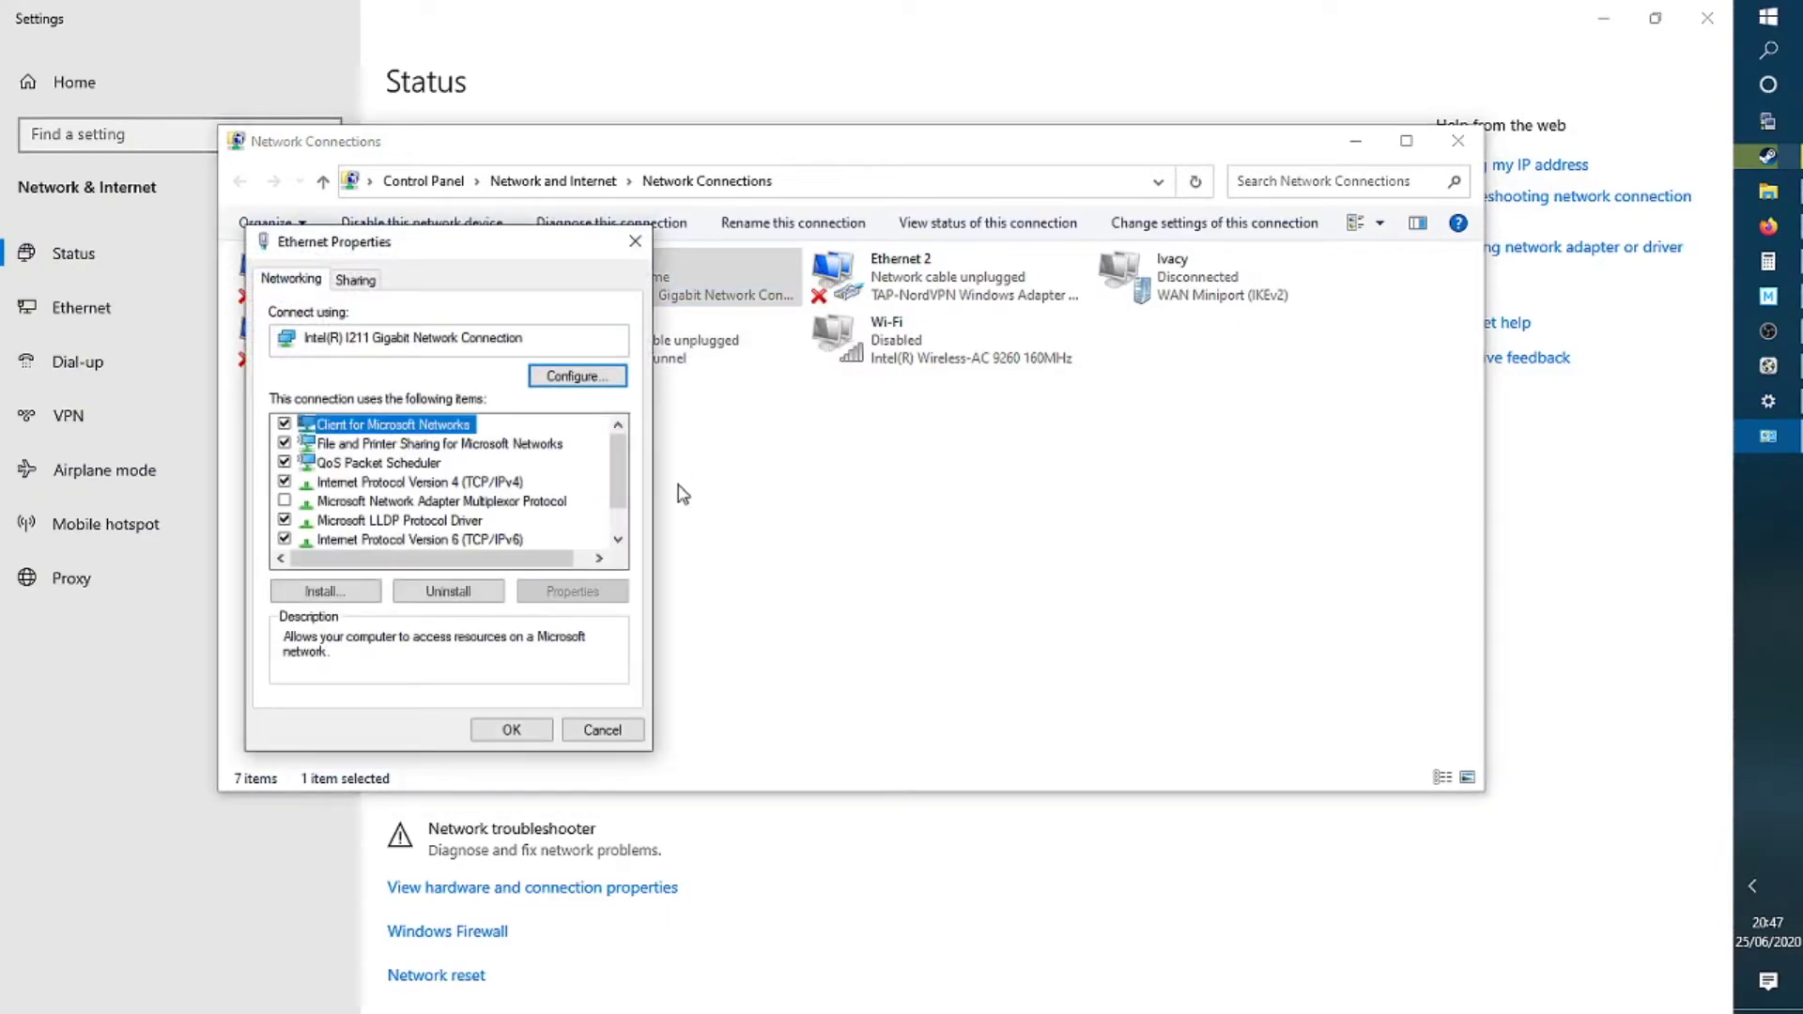
pyautogui.click(439, 486)
pyautogui.click(561, 598)
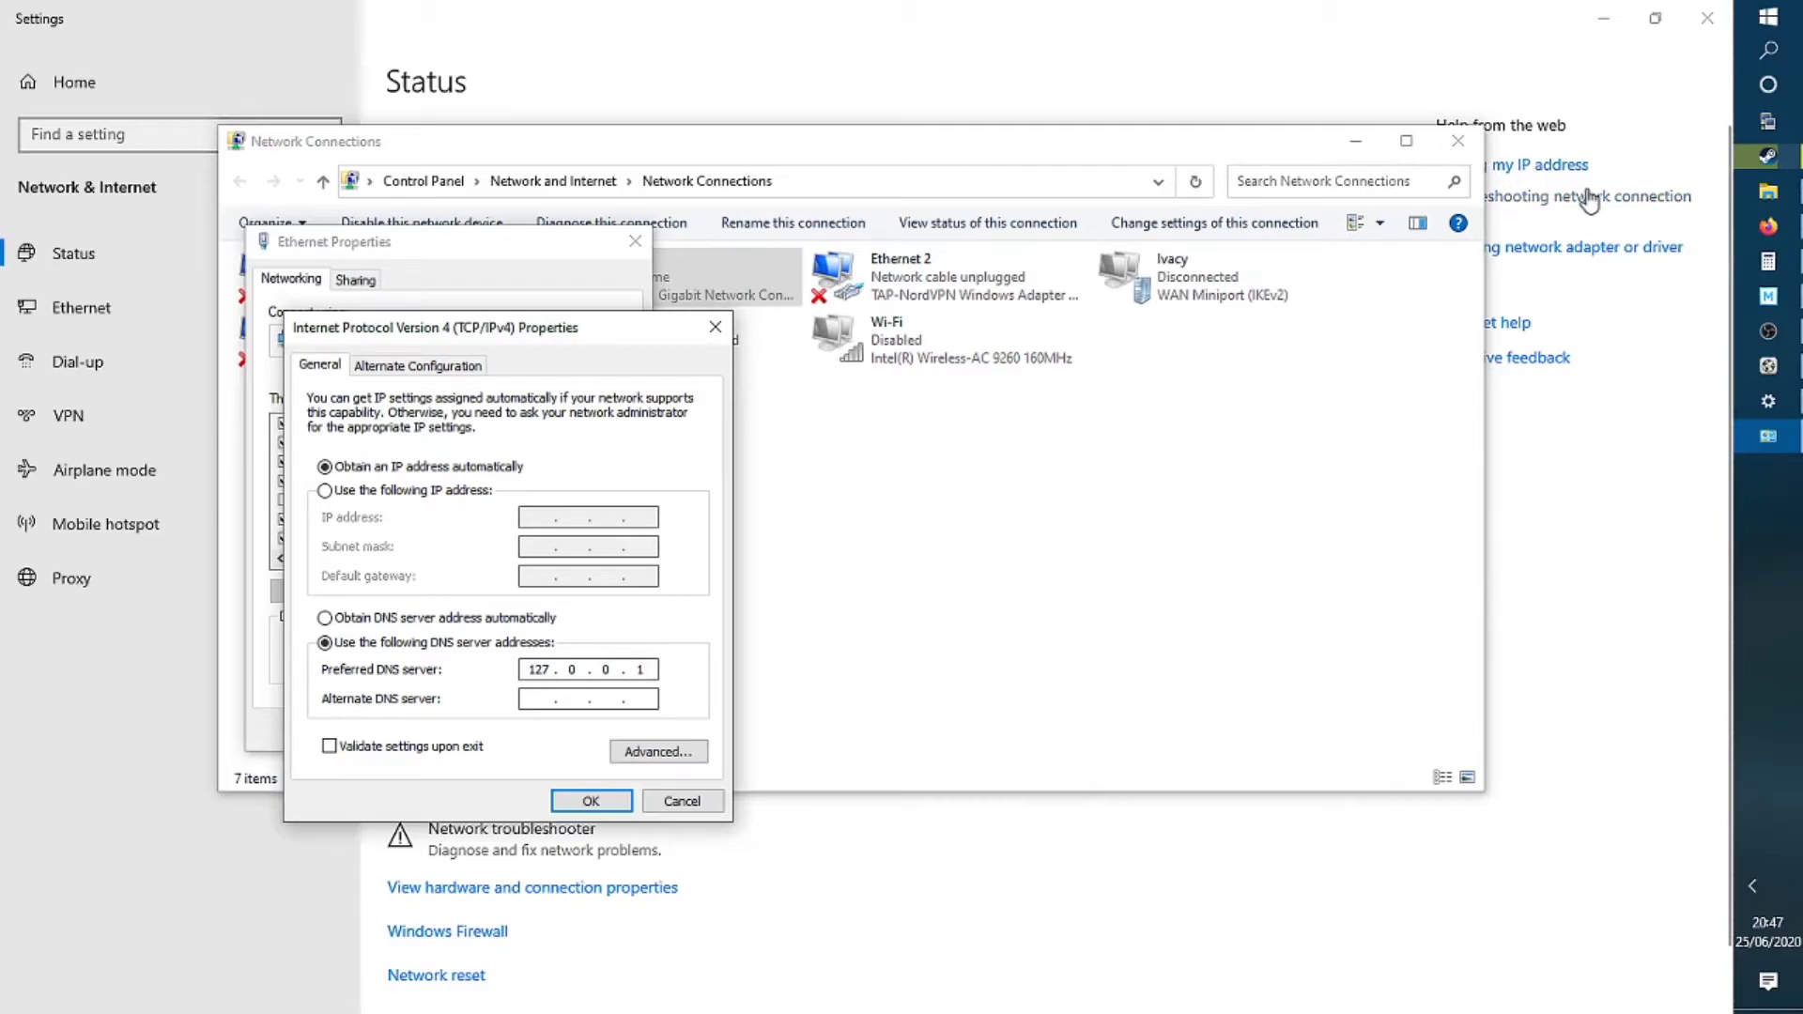
pyautogui.click(1768, 226)
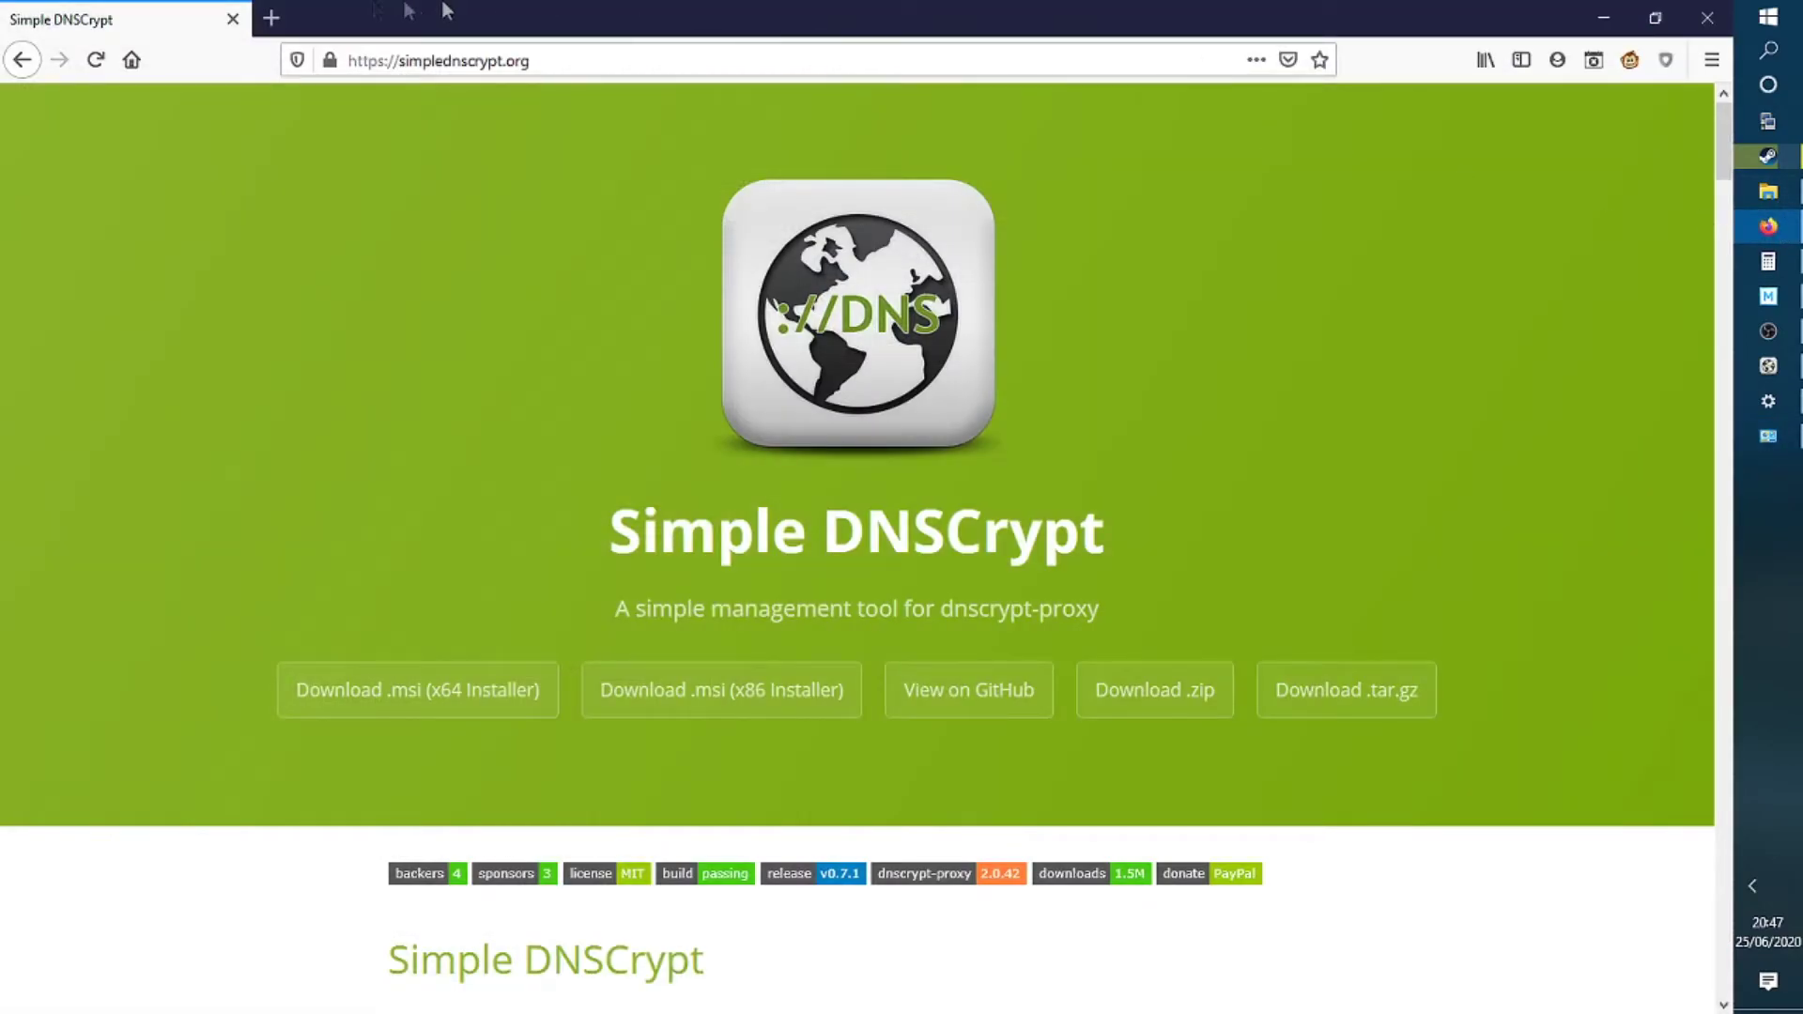
pyautogui.click(275, 17)
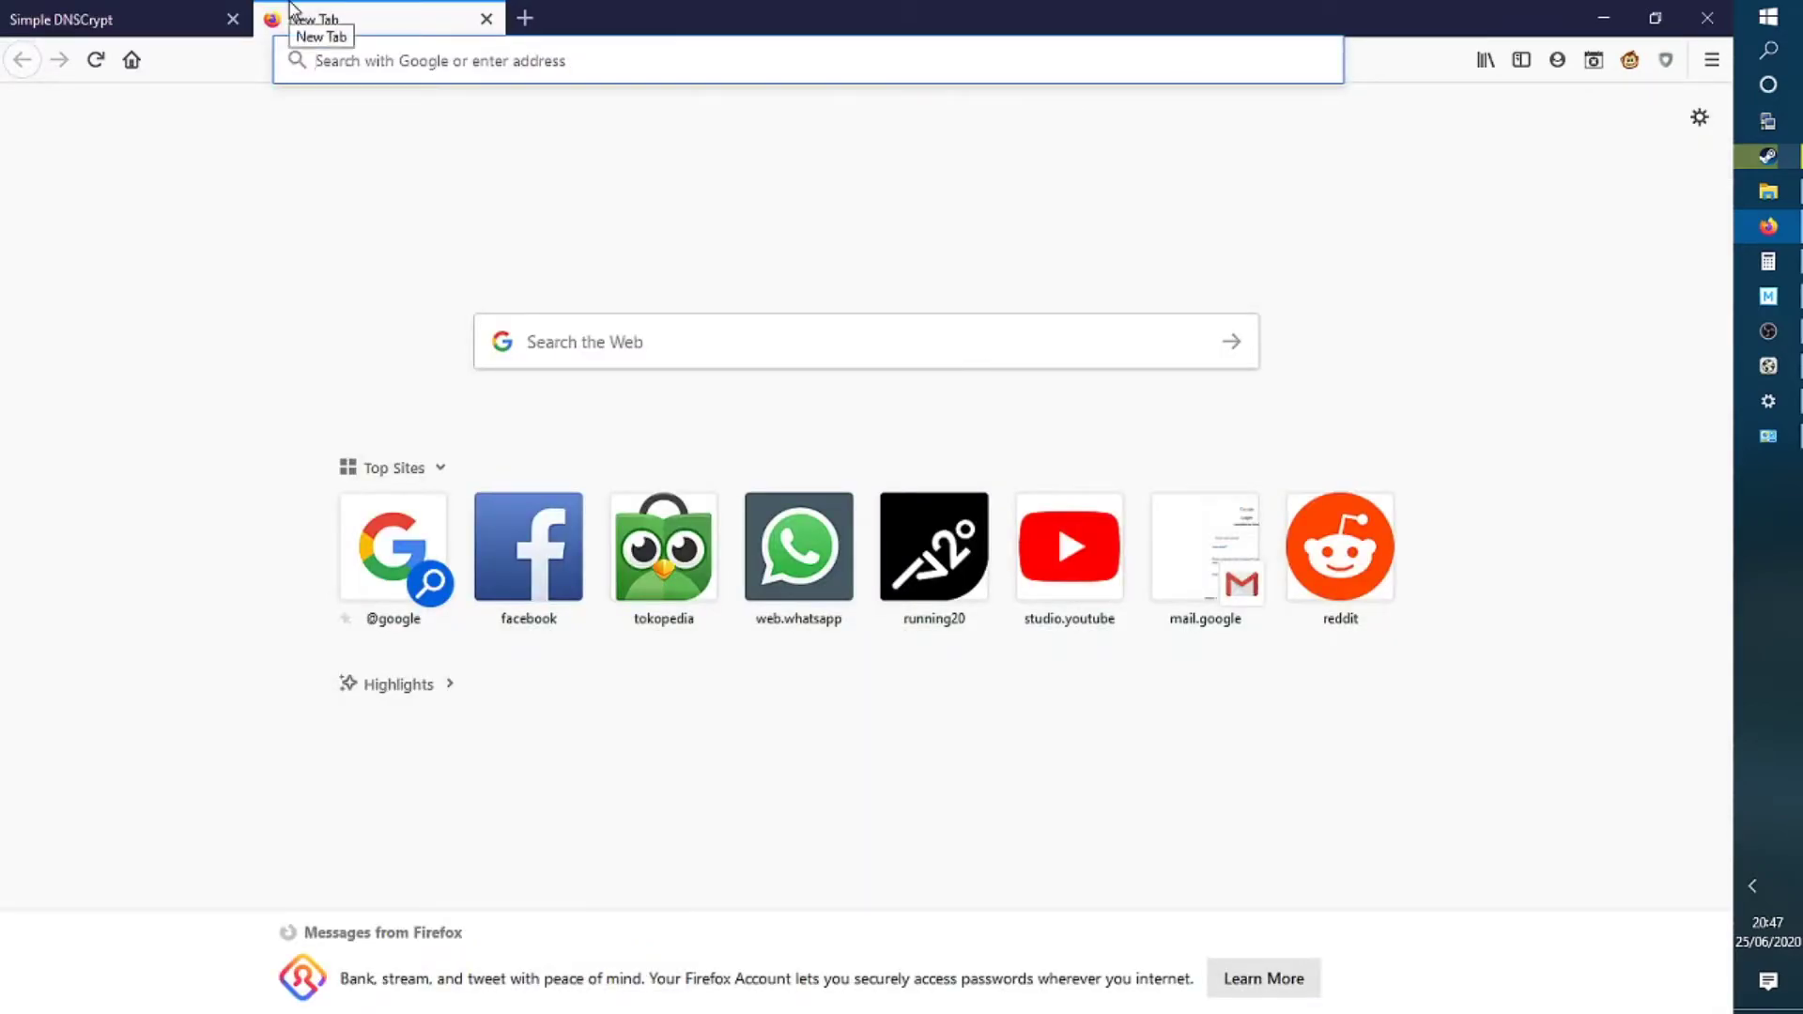
pyautogui.write('https://dnscrypt.info/faq/')
pyautogui.press('Return')
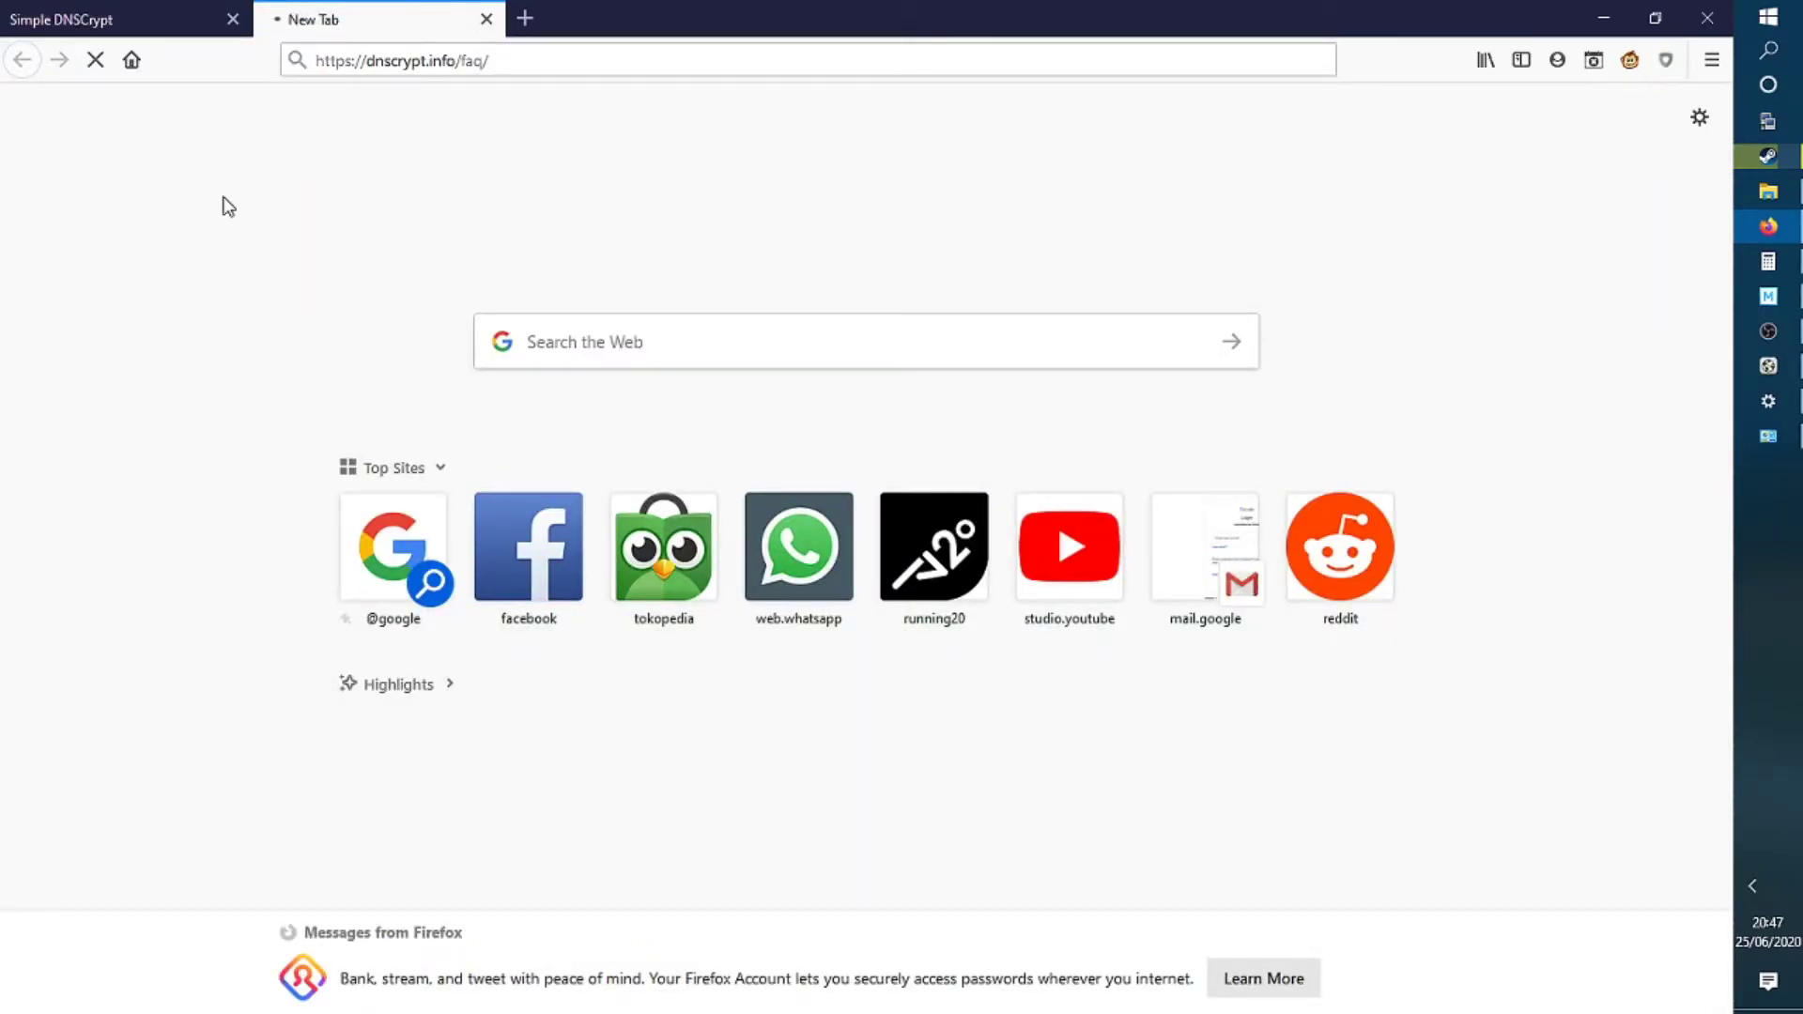
# Examine the DNS and DNSSEC explanations and diagrams on the DNSCrypt FAQ page
pyautogui.scroll(-2, 648, 372)
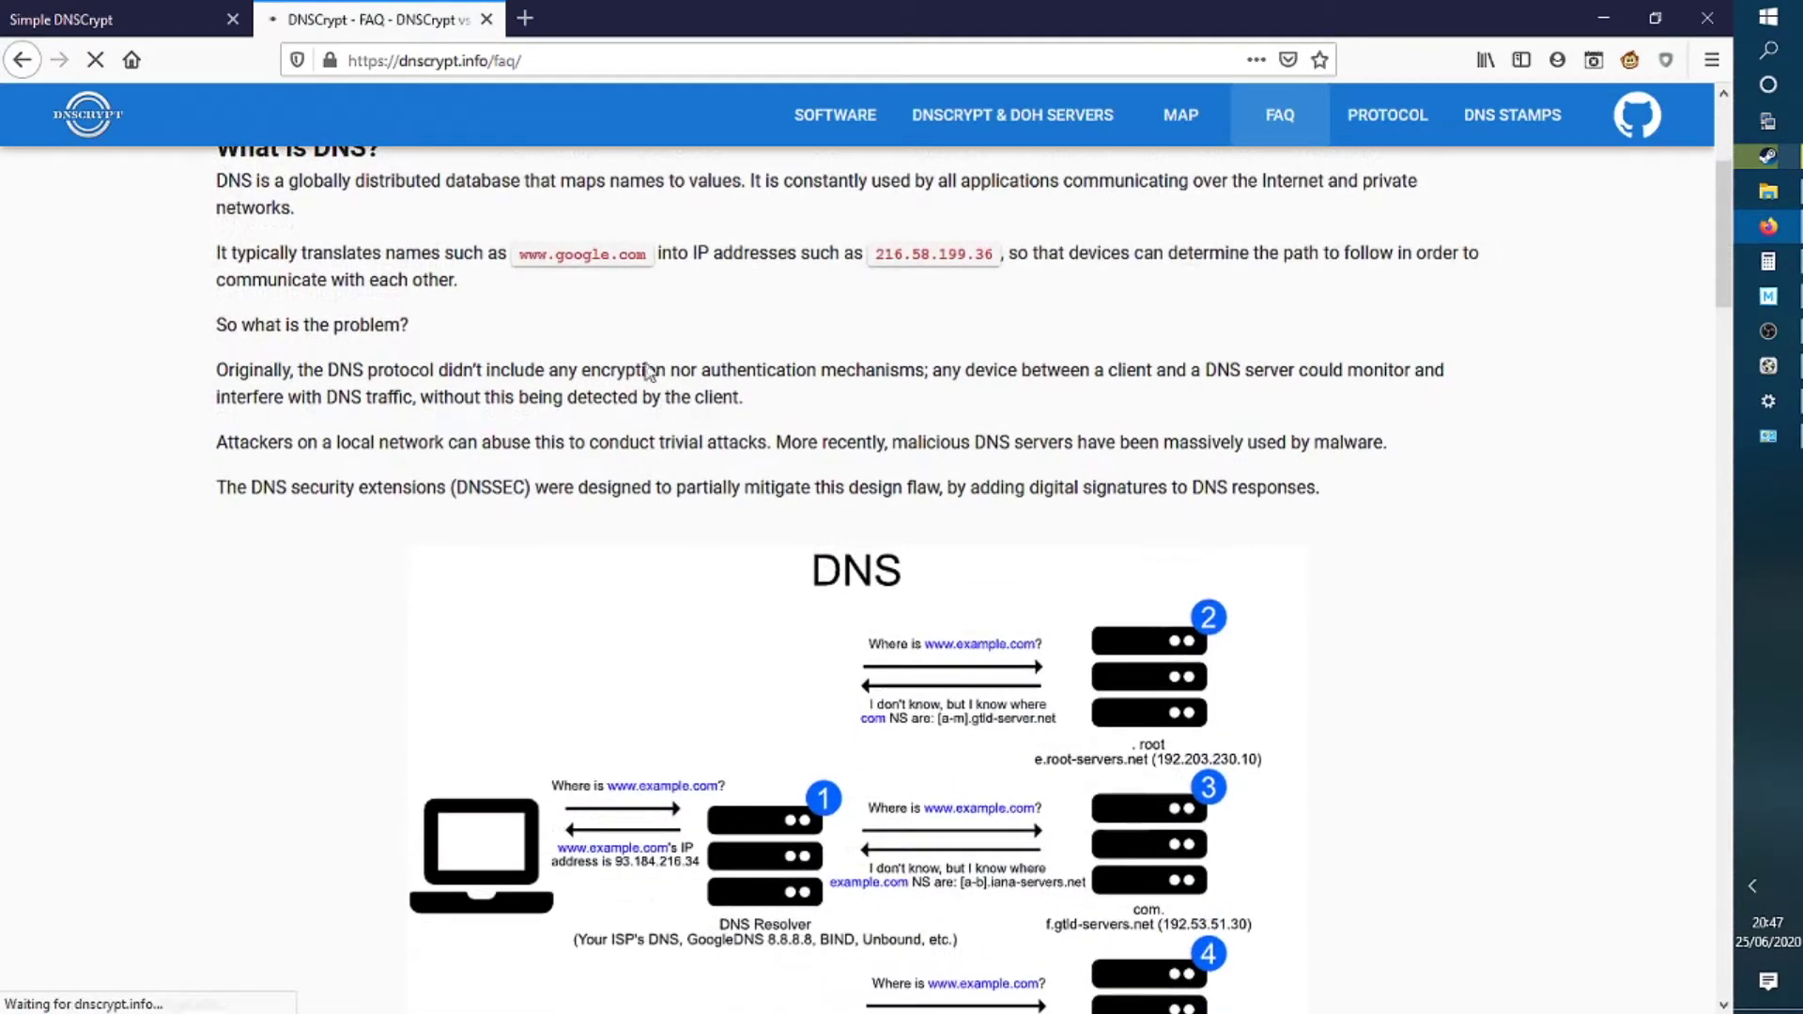
pyautogui.scroll(-2, 507, 480)
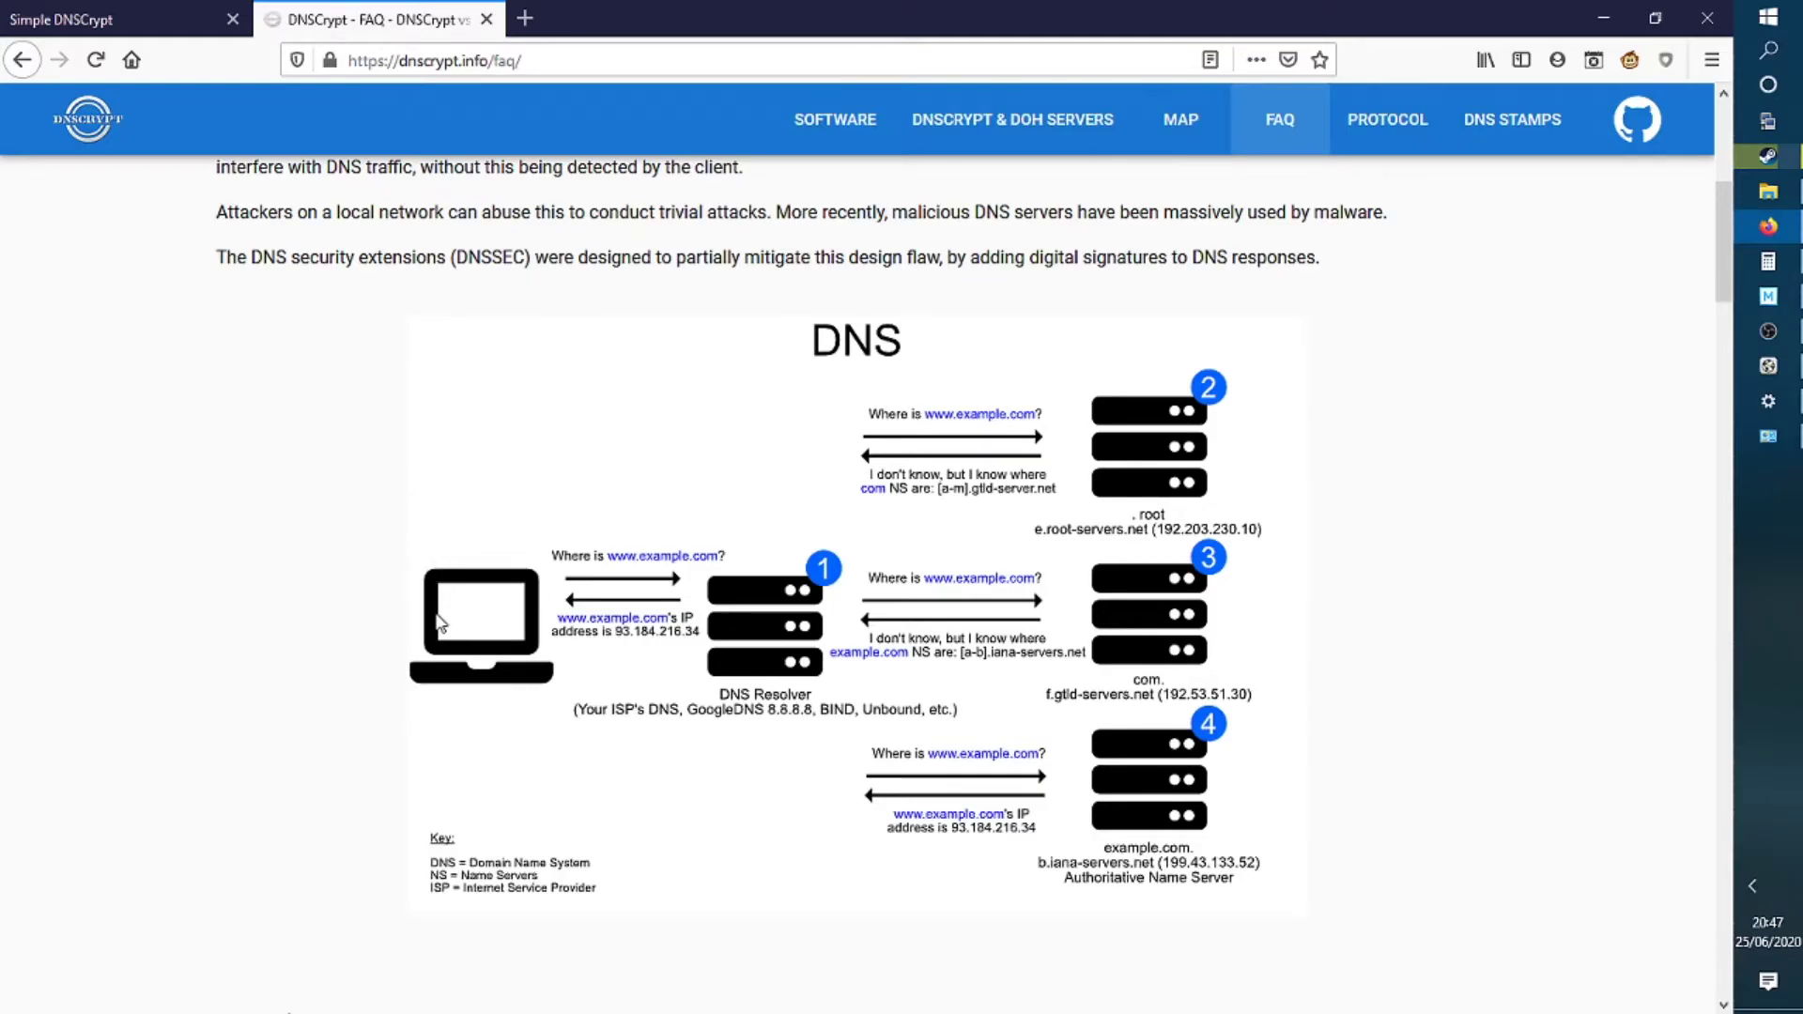
pyautogui.scroll(-1, 440, 622)
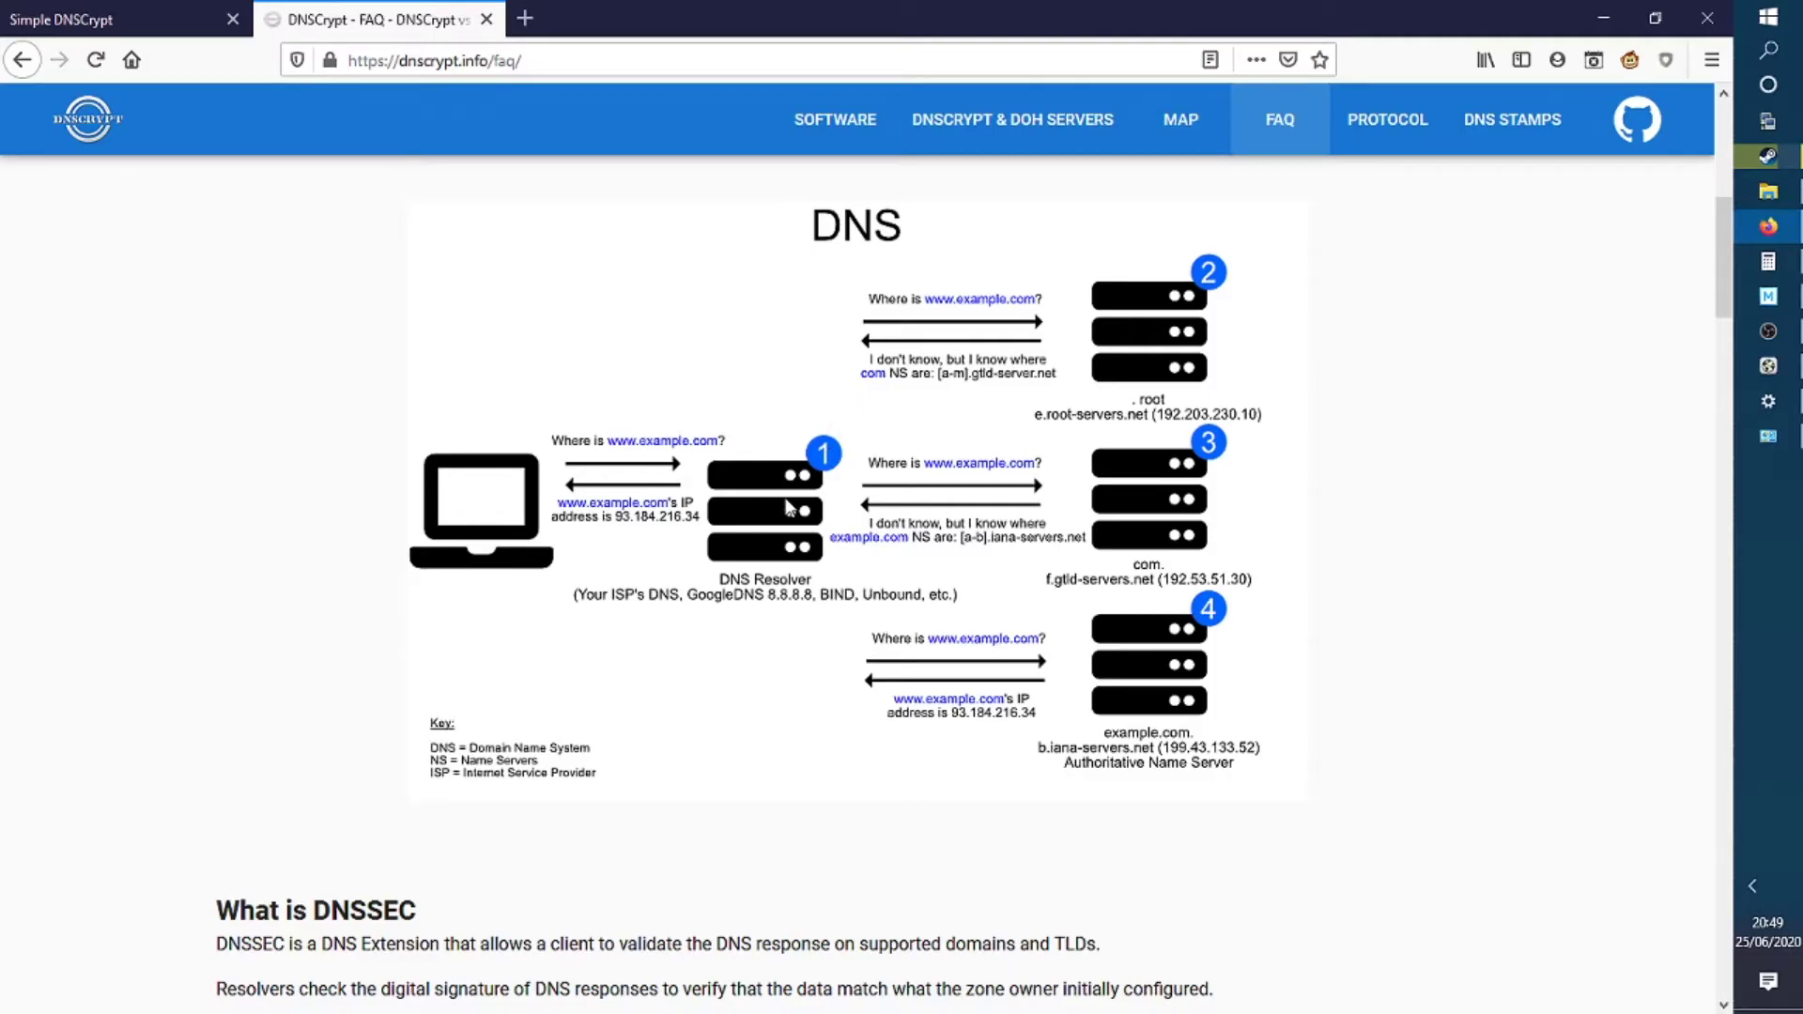
pyautogui.scroll(-10, 789, 507)
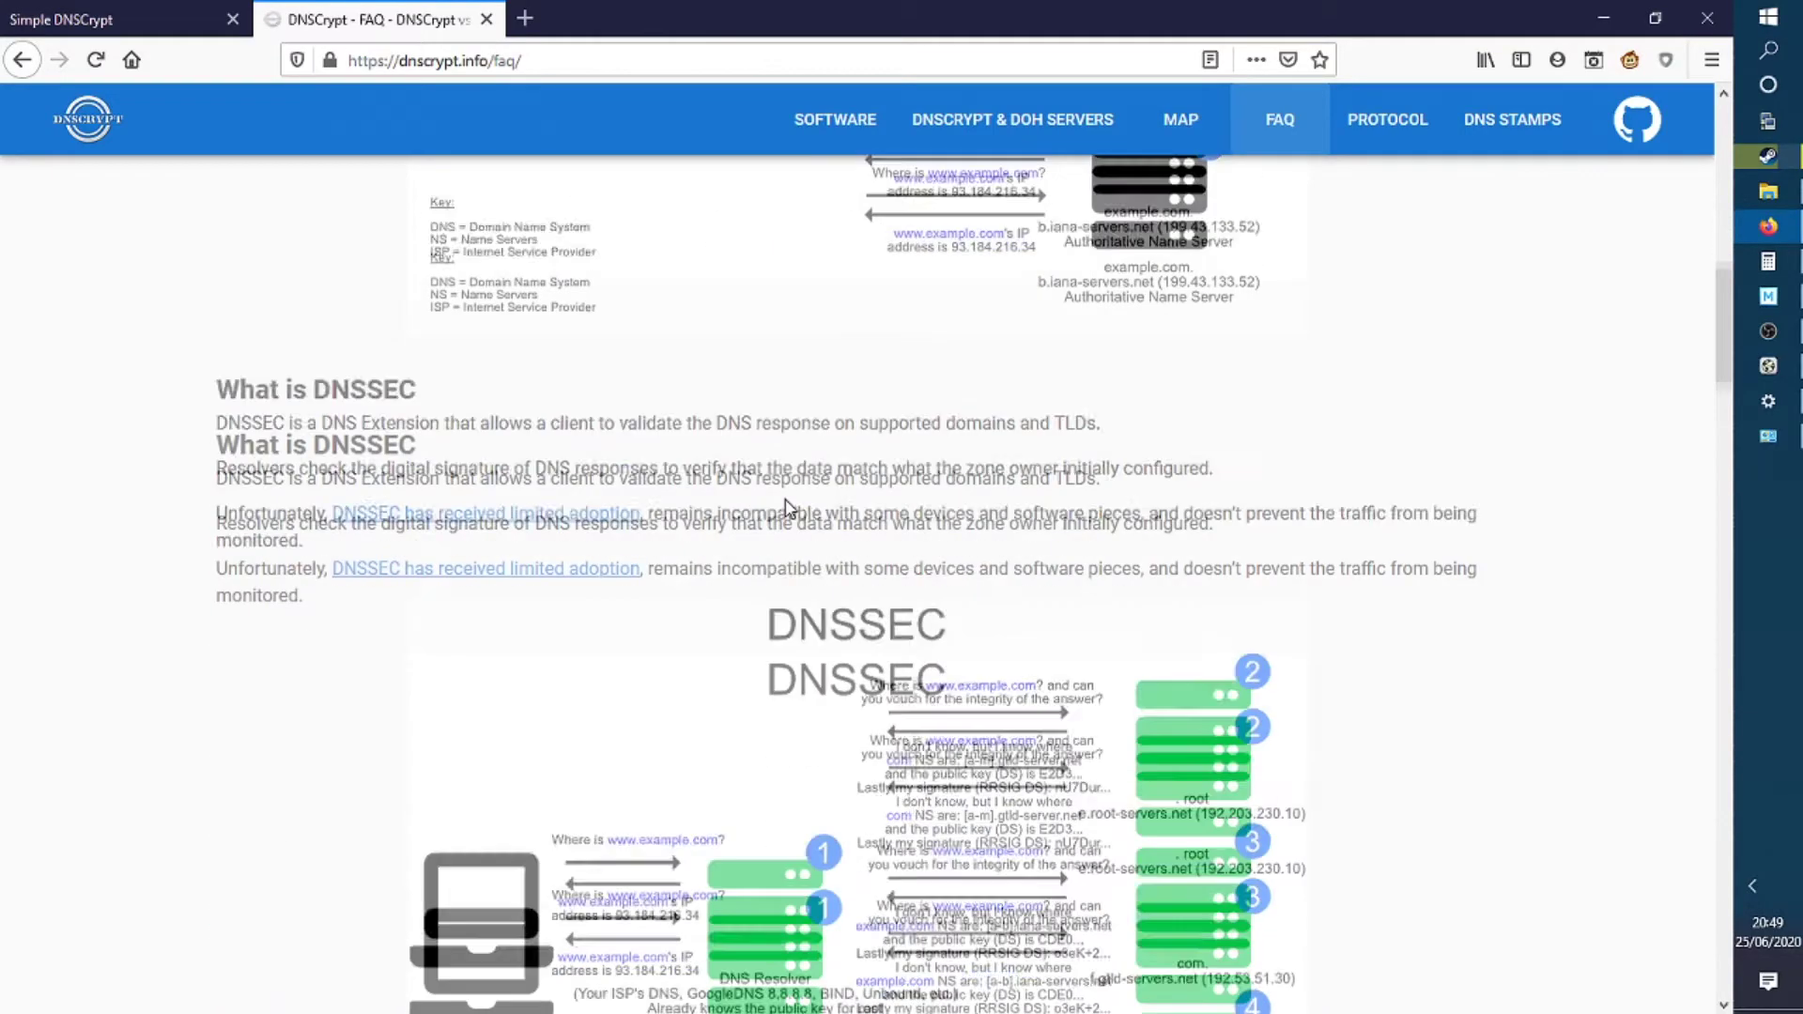
pyautogui.scroll(3, 789, 507)
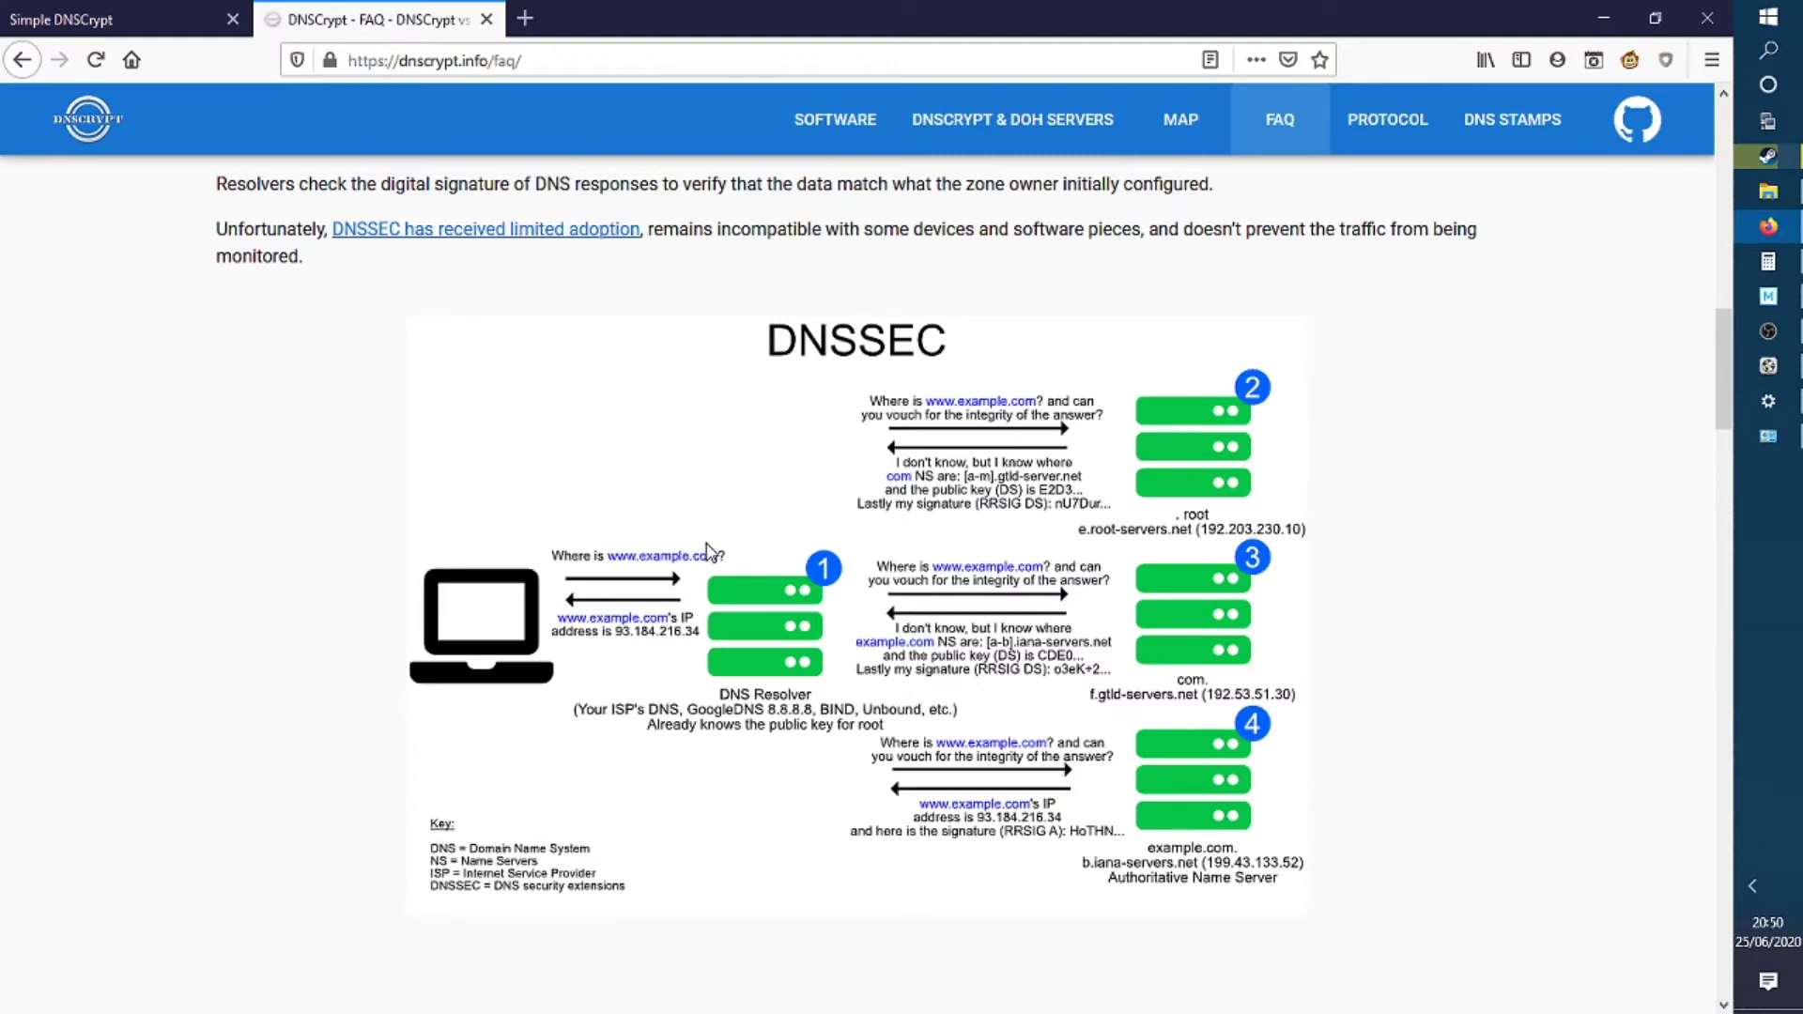
pyautogui.scroll(7, 706, 550)
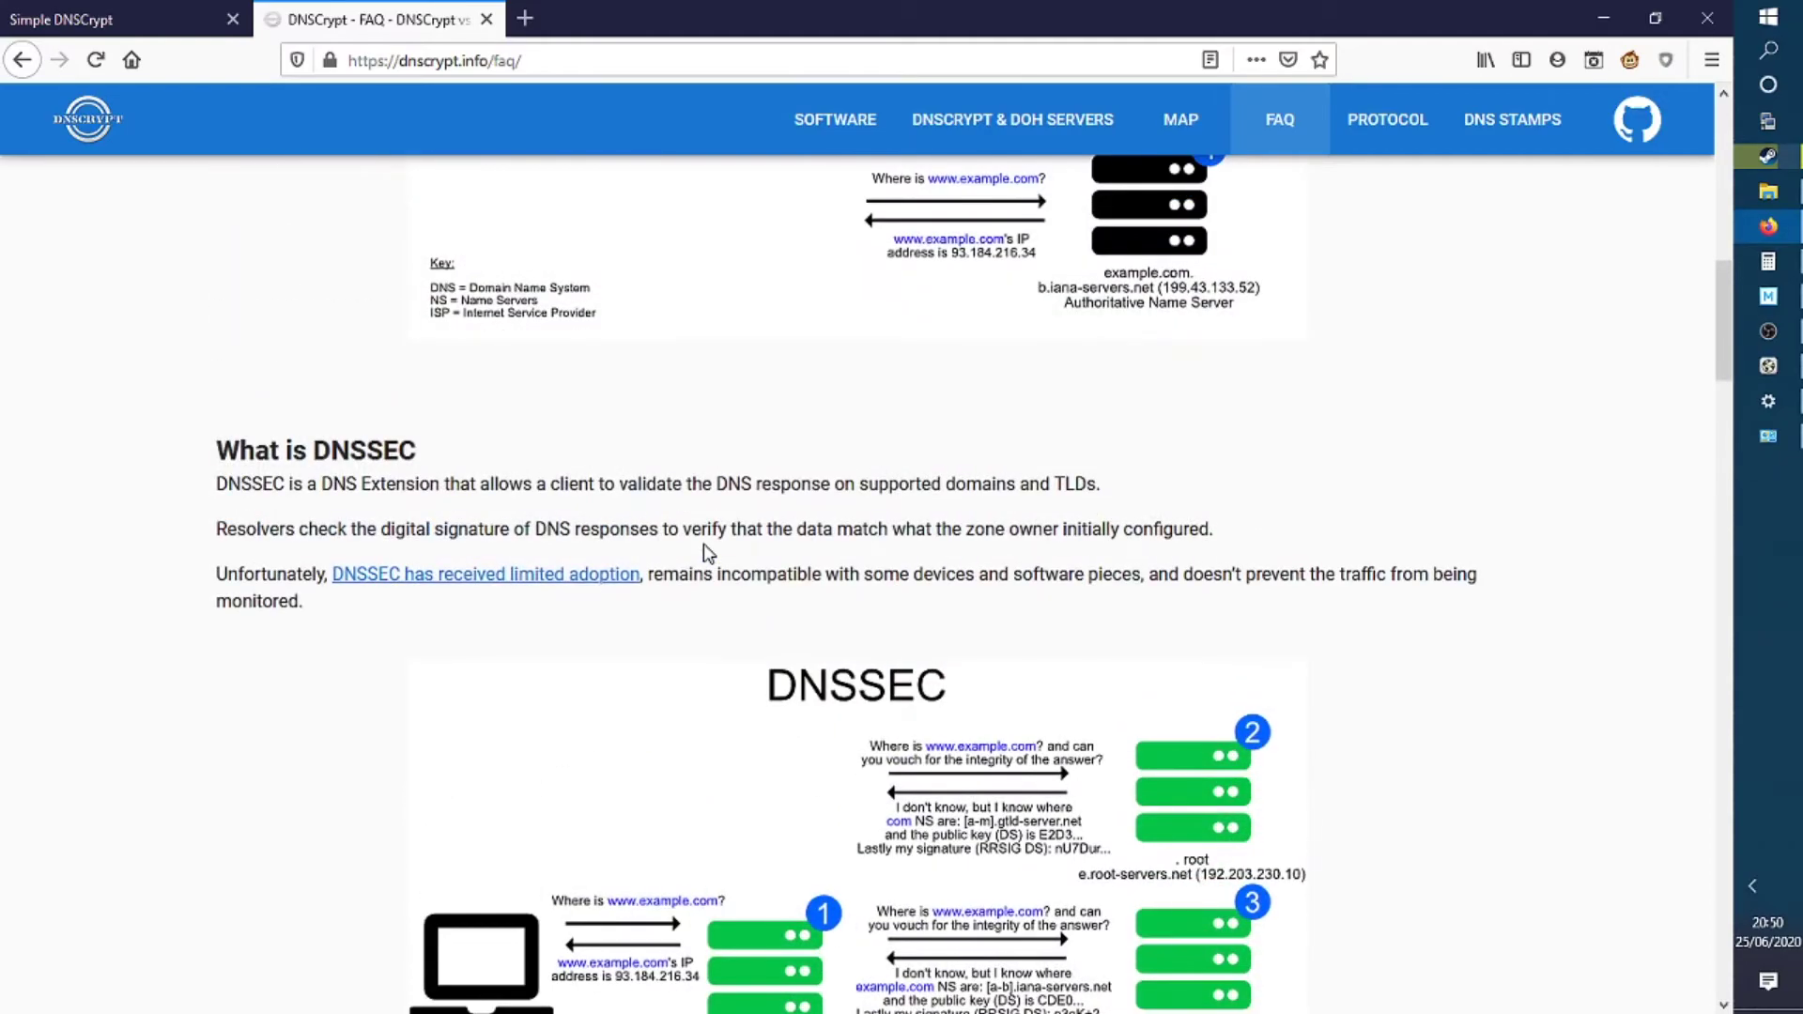
pyautogui.scroll(2, 706, 550)
pyautogui.scroll(-2, 706, 550)
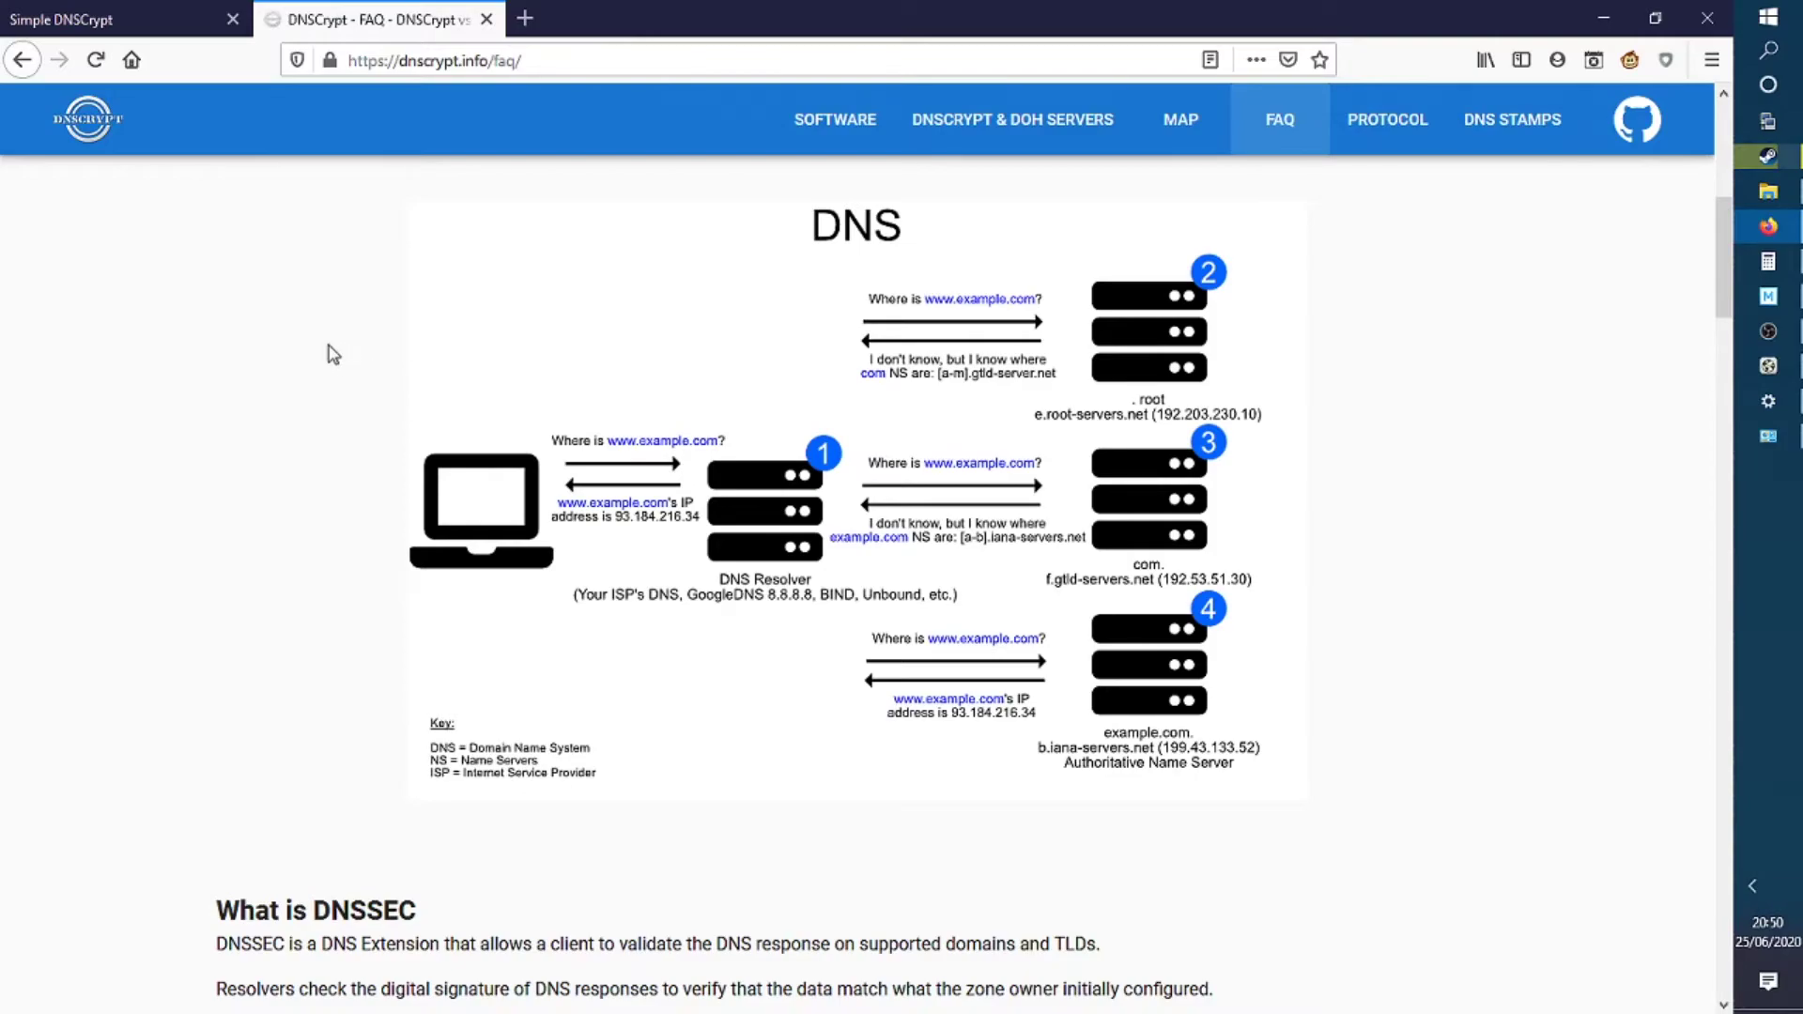
# Switch to Simple DNSCrypt and review its settings, toggling Check for updates on startup on and back off, and close the window
pyautogui.click(1768, 365)
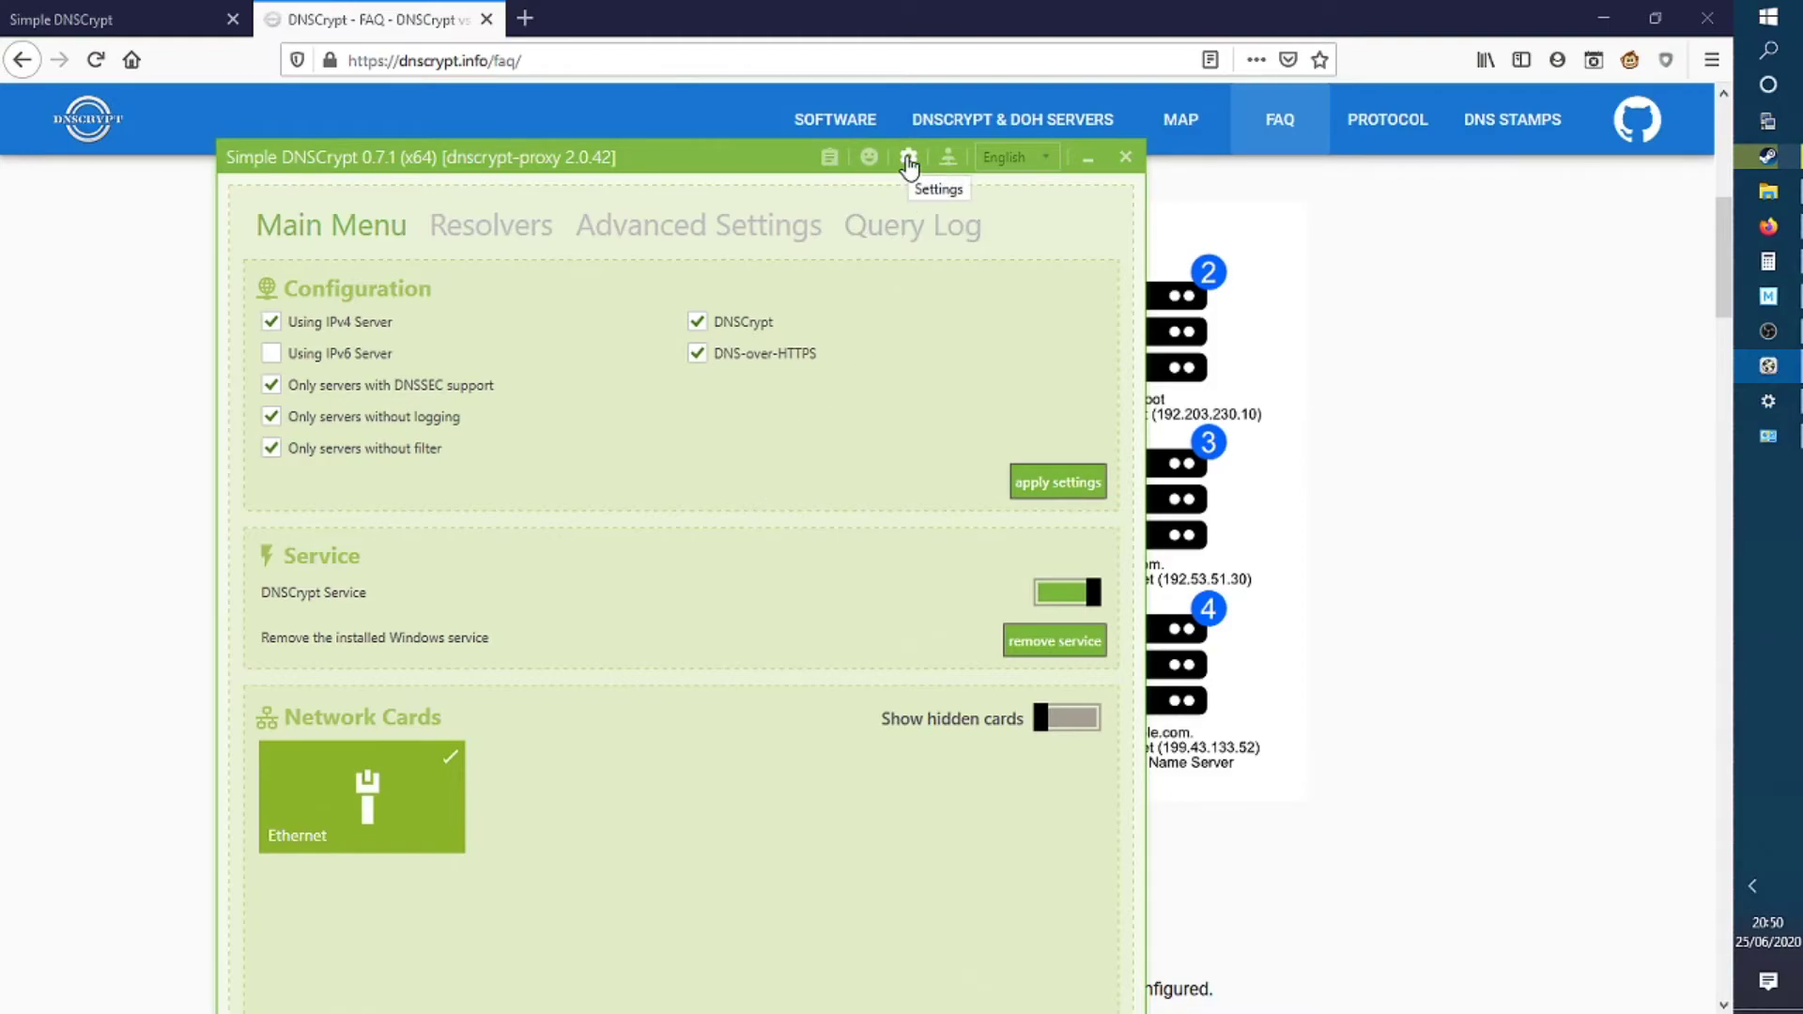
pyautogui.click(908, 159)
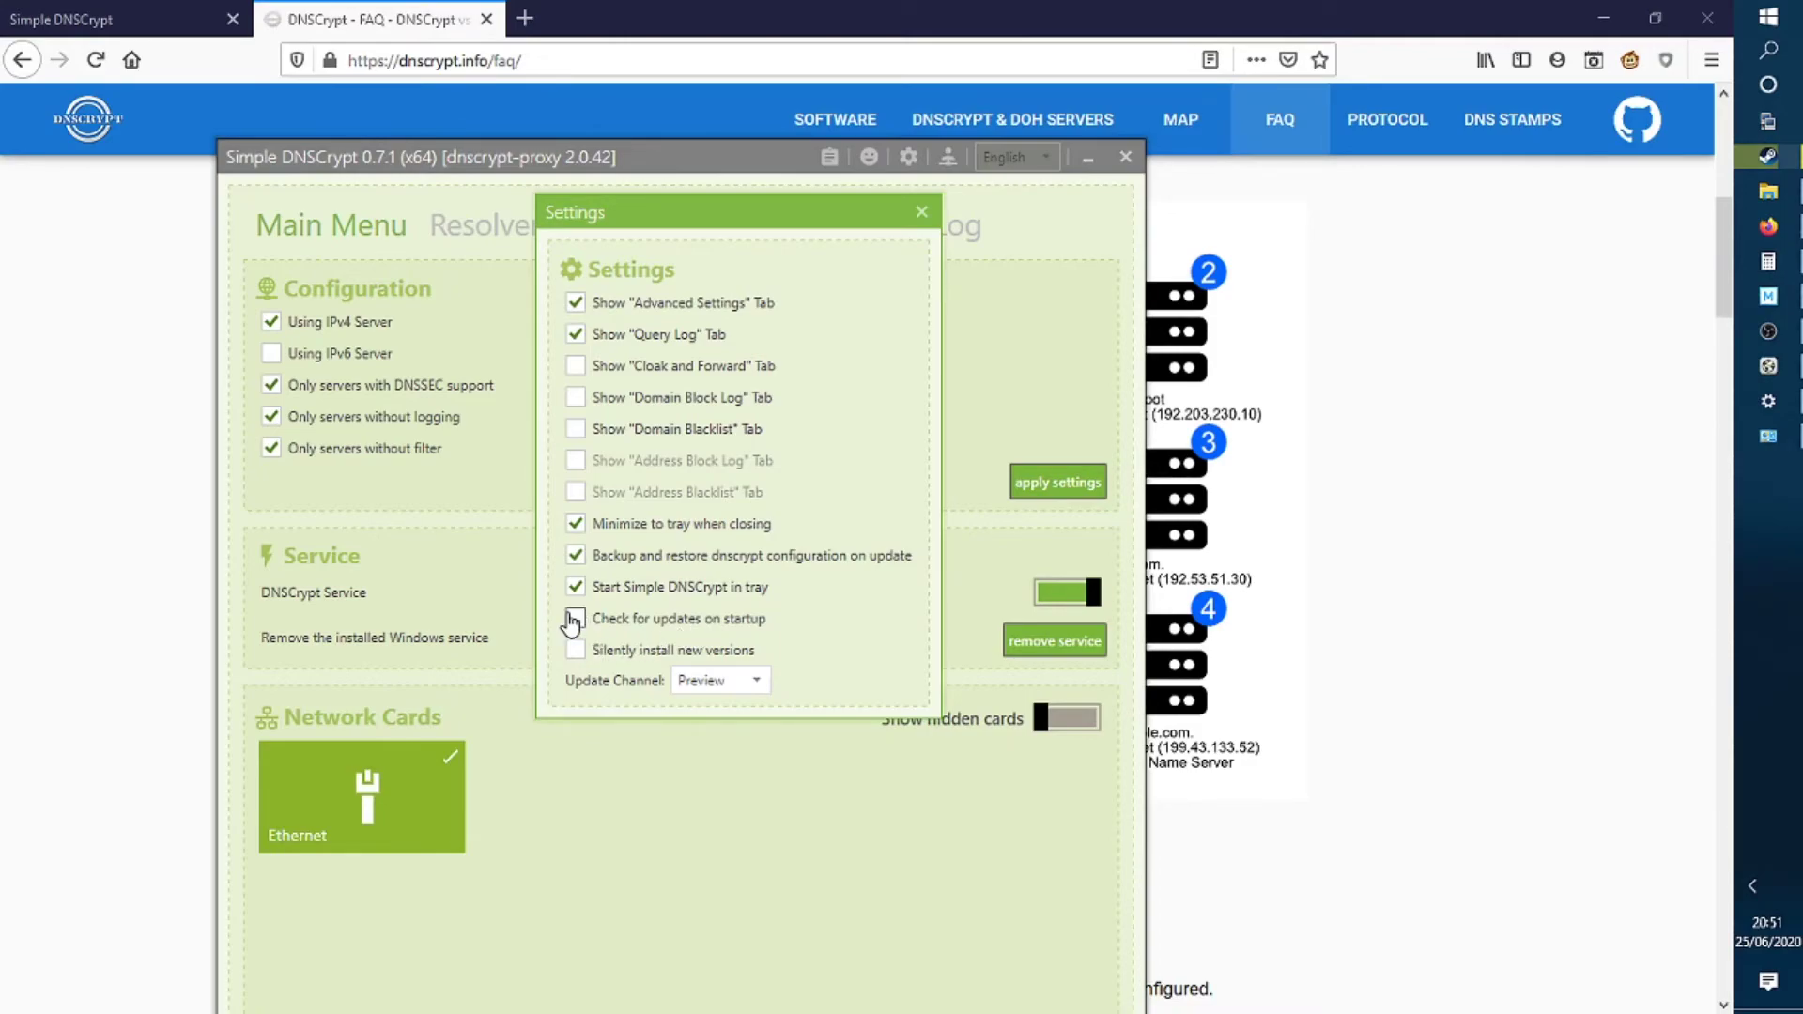
pyautogui.click(574, 620)
pyautogui.click(573, 619)
pyautogui.click(922, 214)
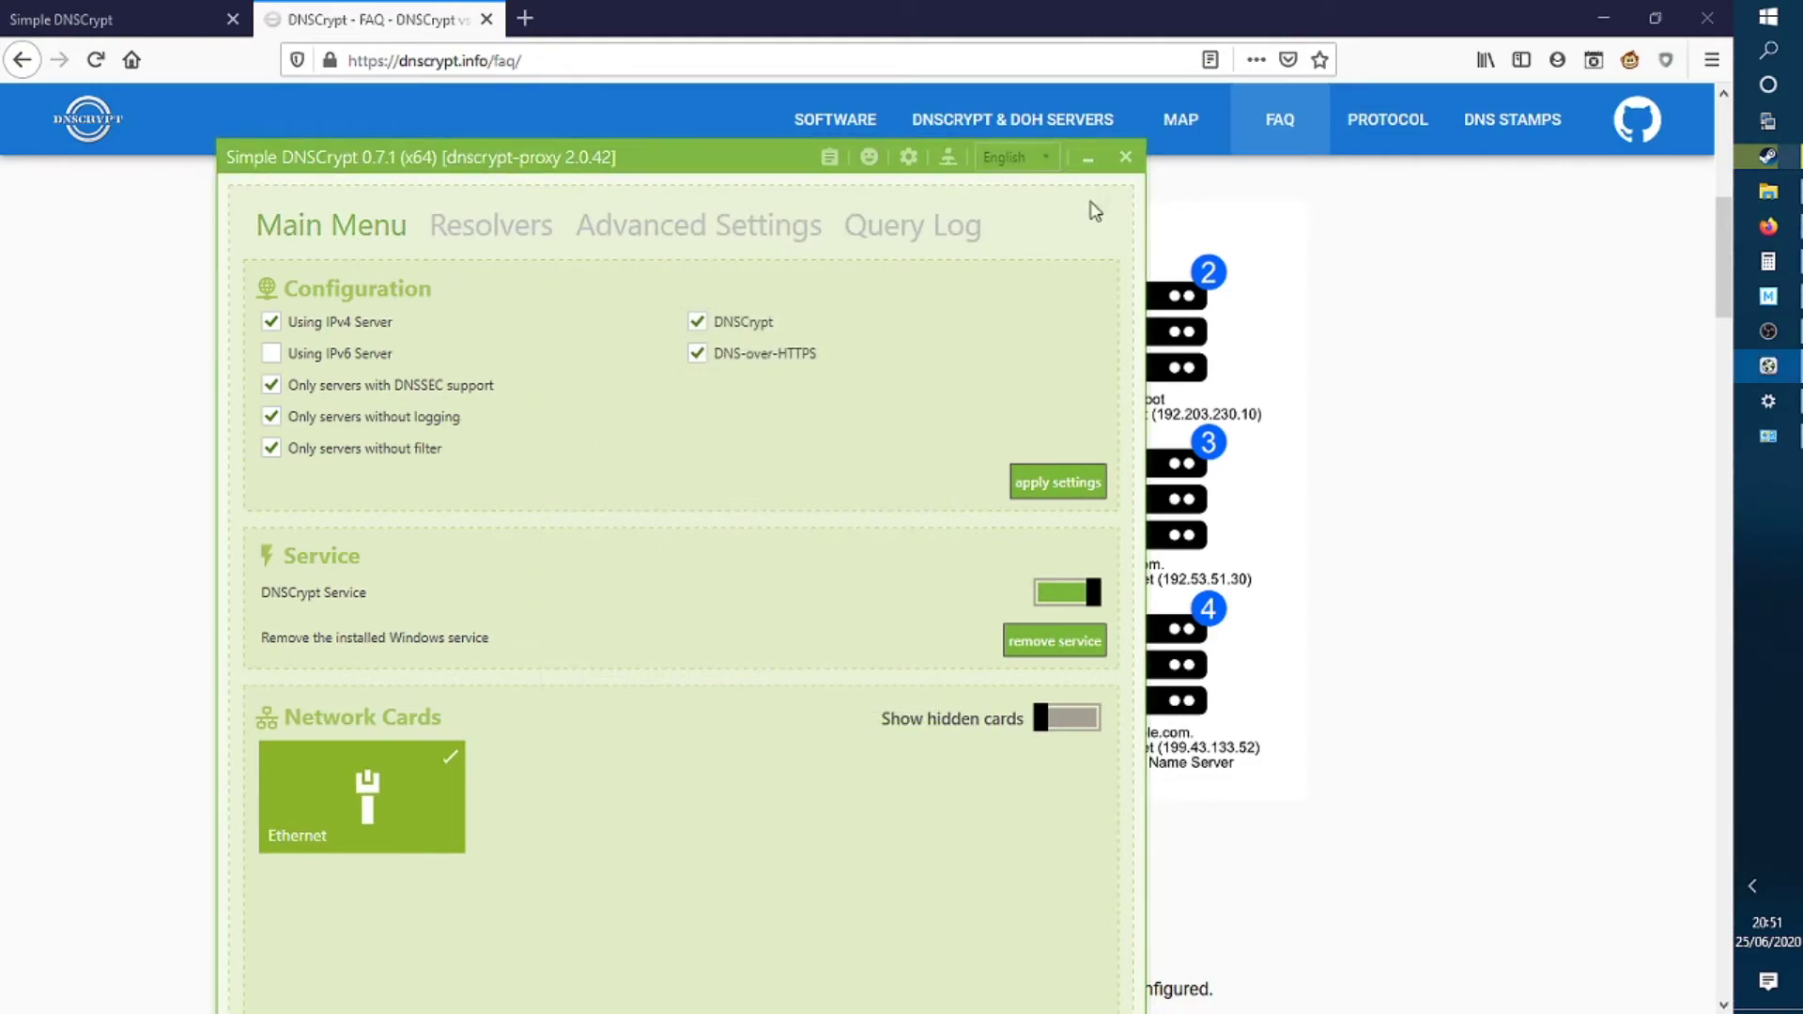
pyautogui.click(1124, 158)
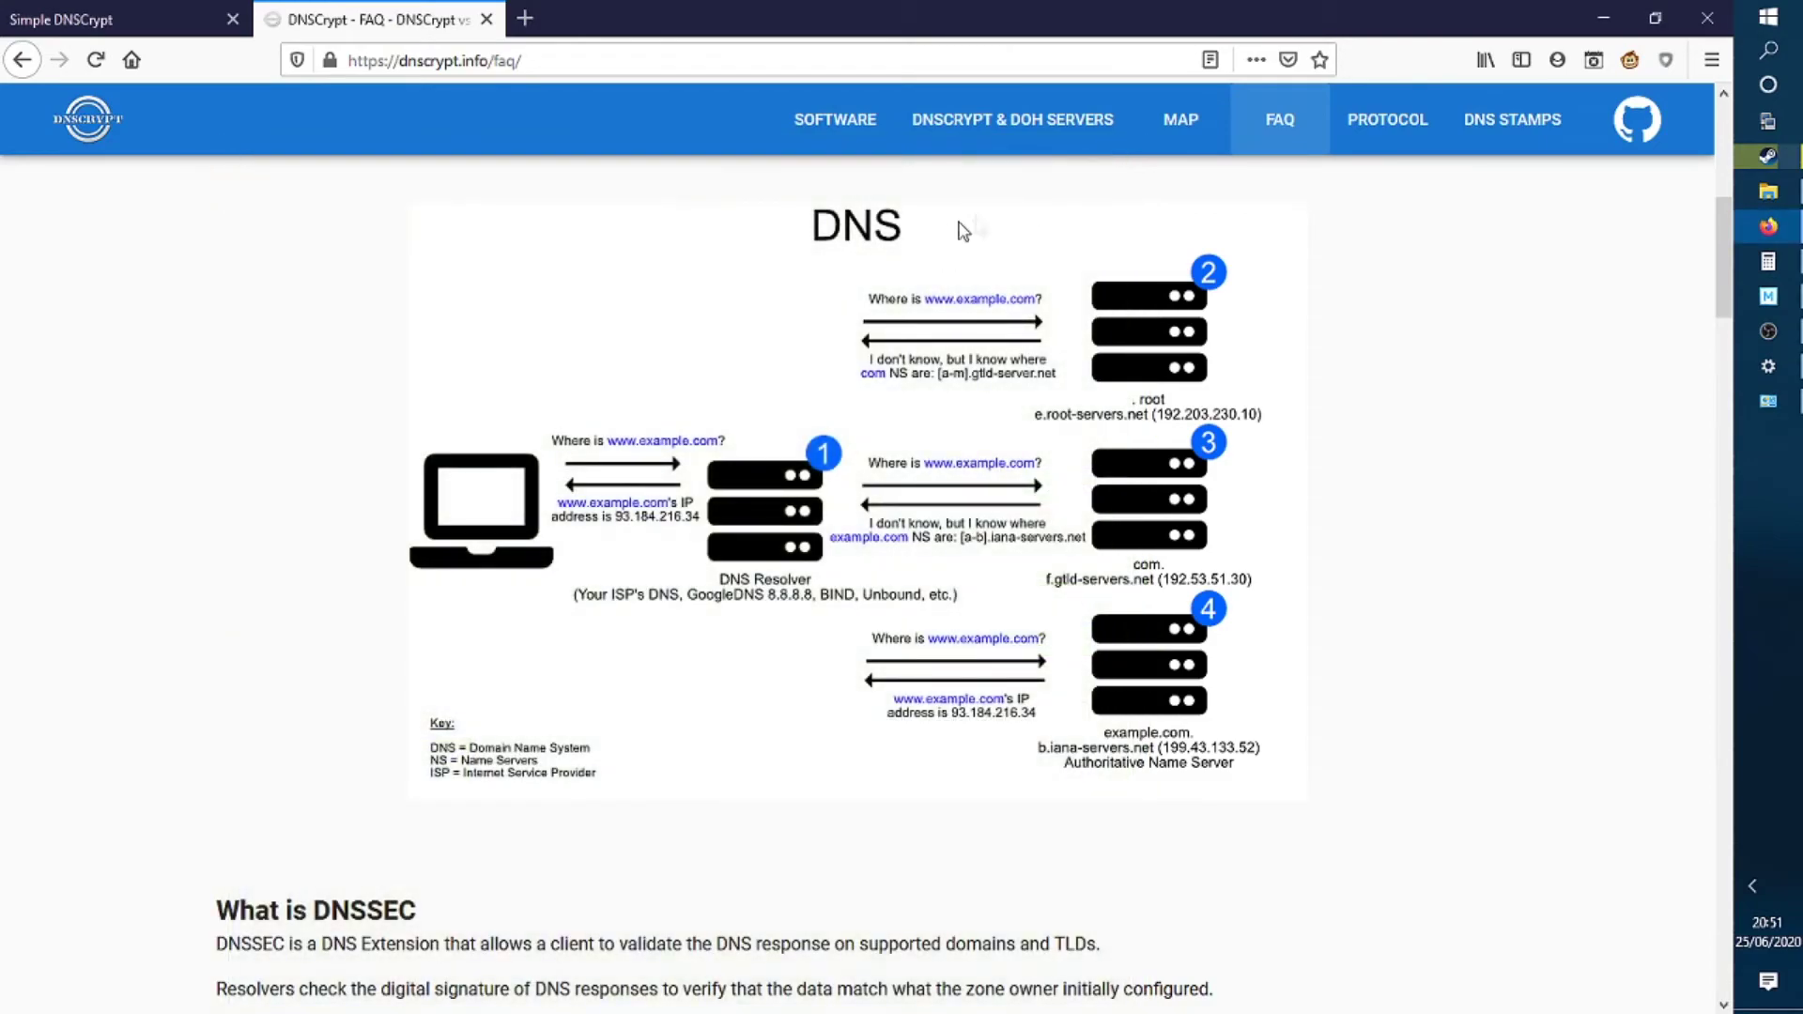
# Find Command Prompt with a search for cmd and run it as administrator
pyautogui.click(1787, 9)
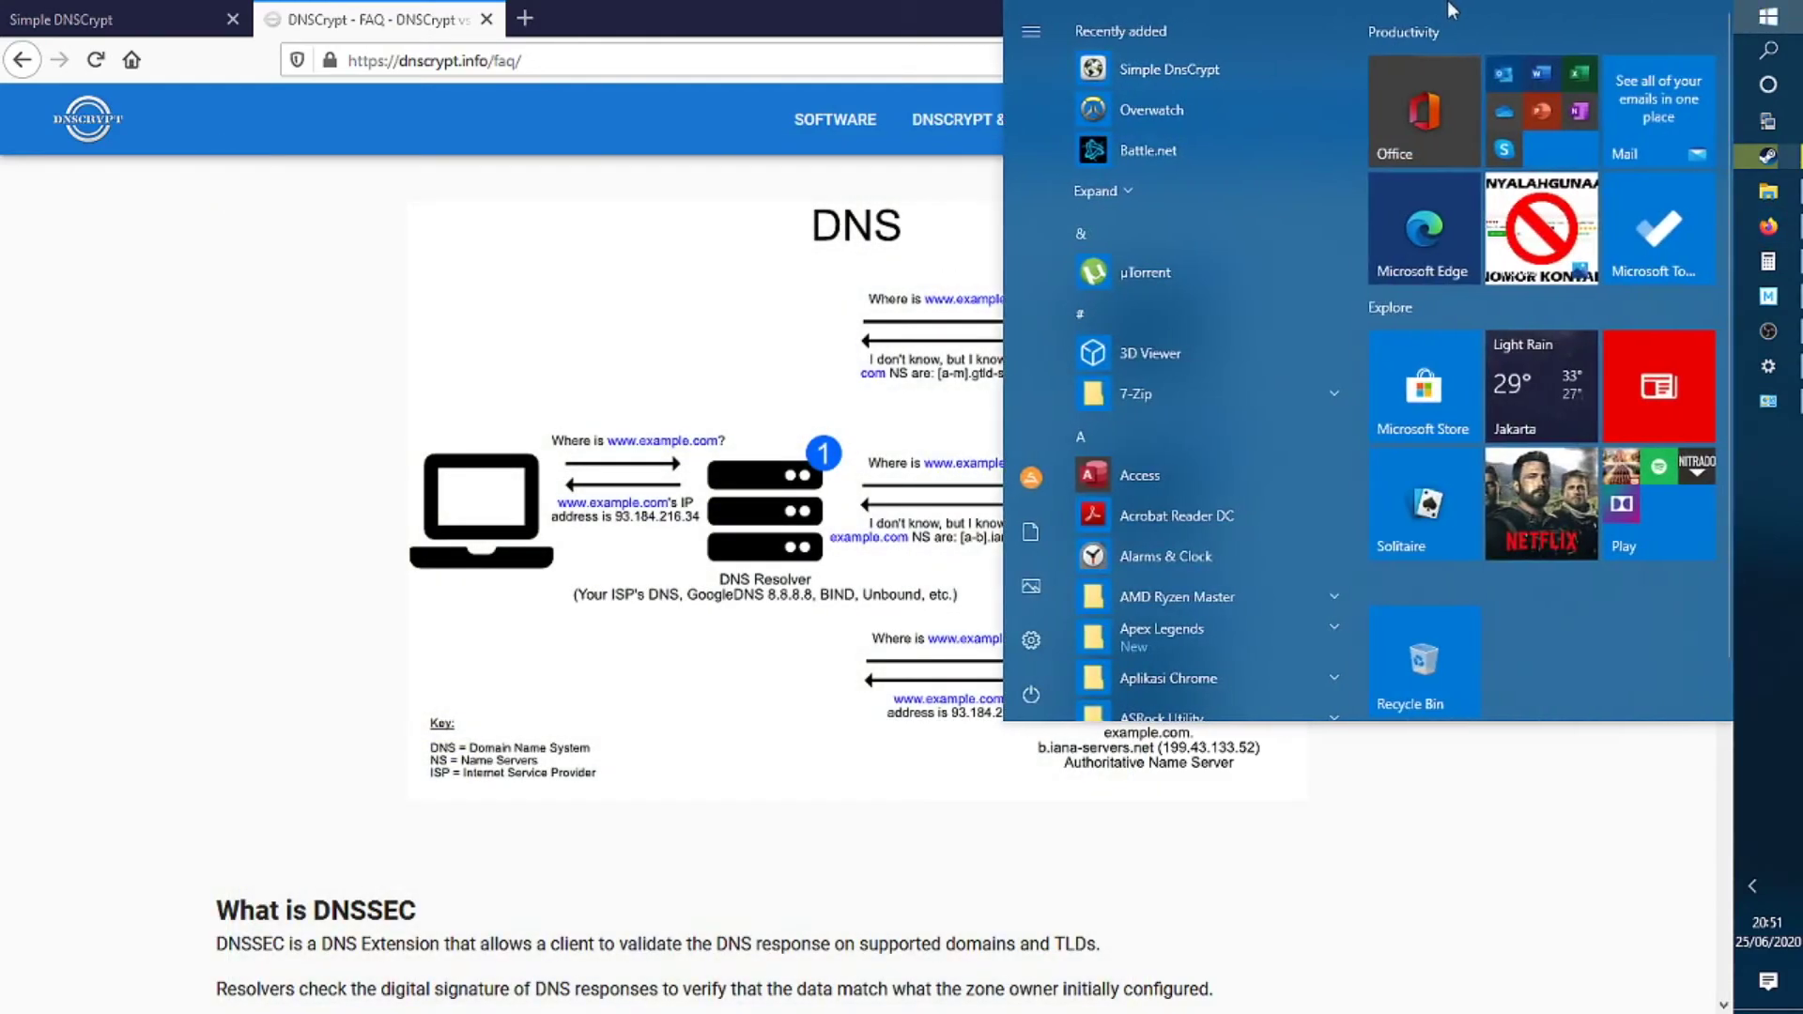
pyautogui.click(824, 29)
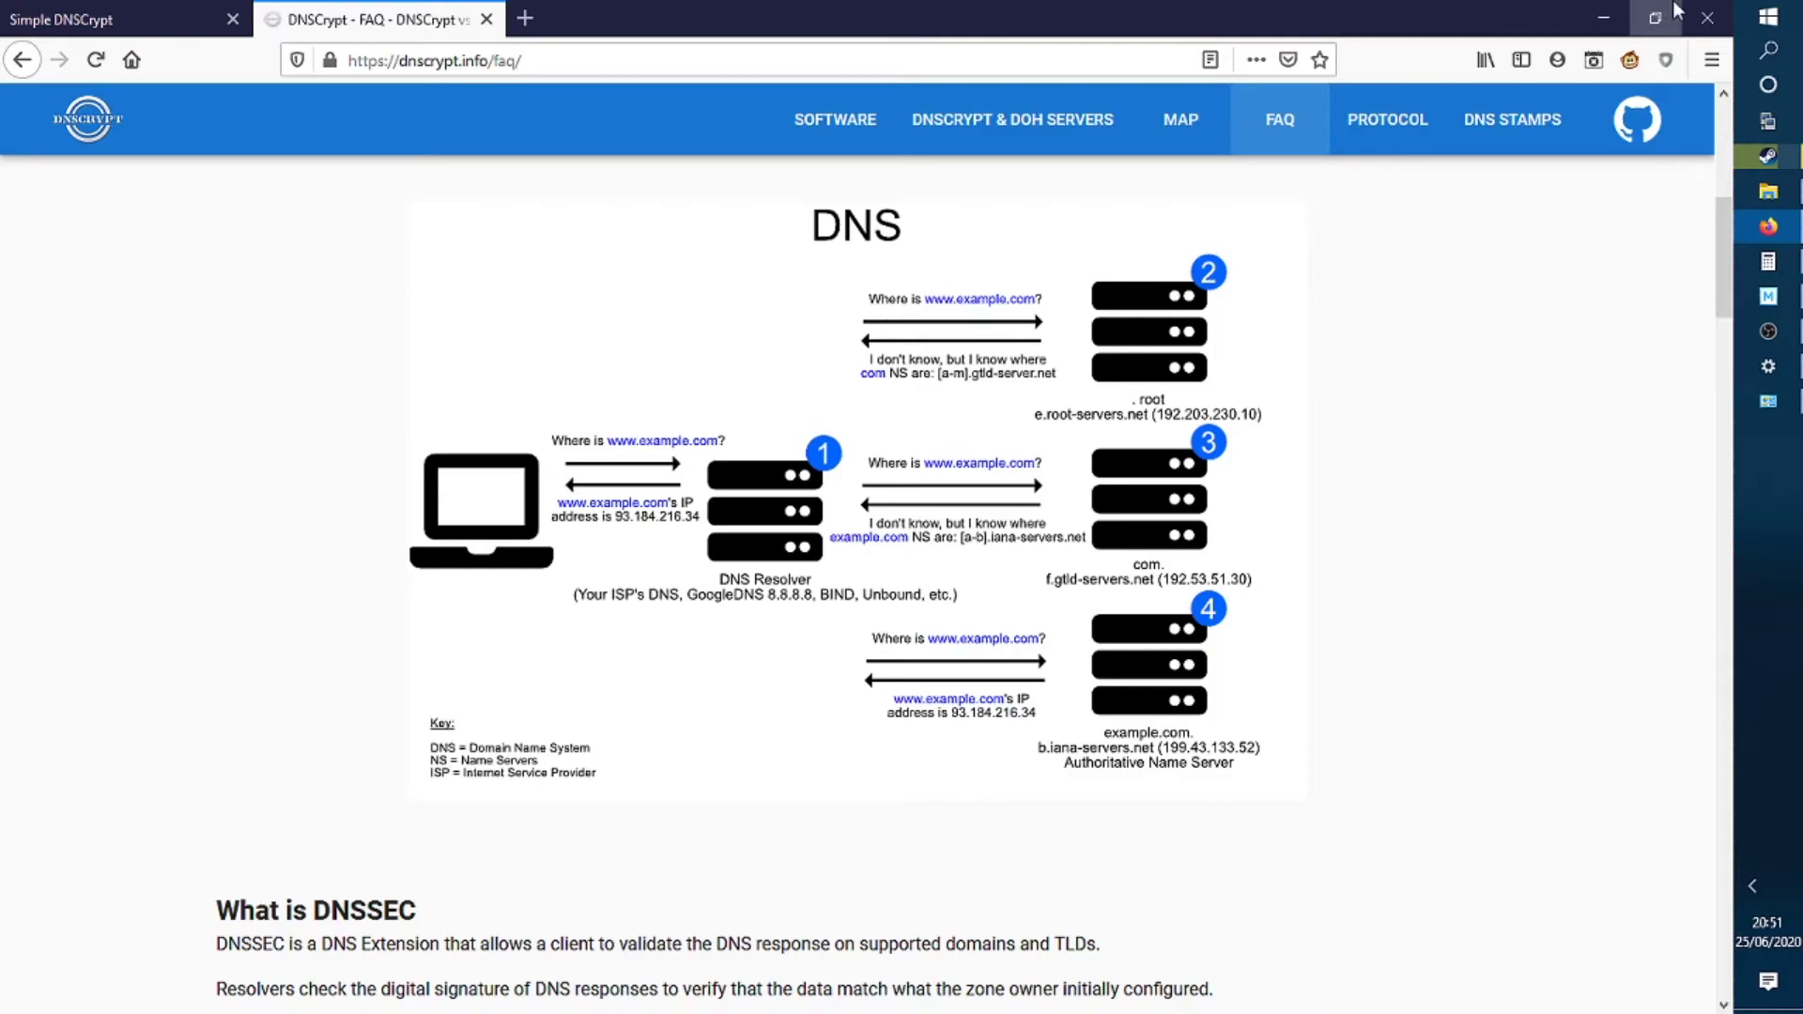
pyautogui.click(1770, 13)
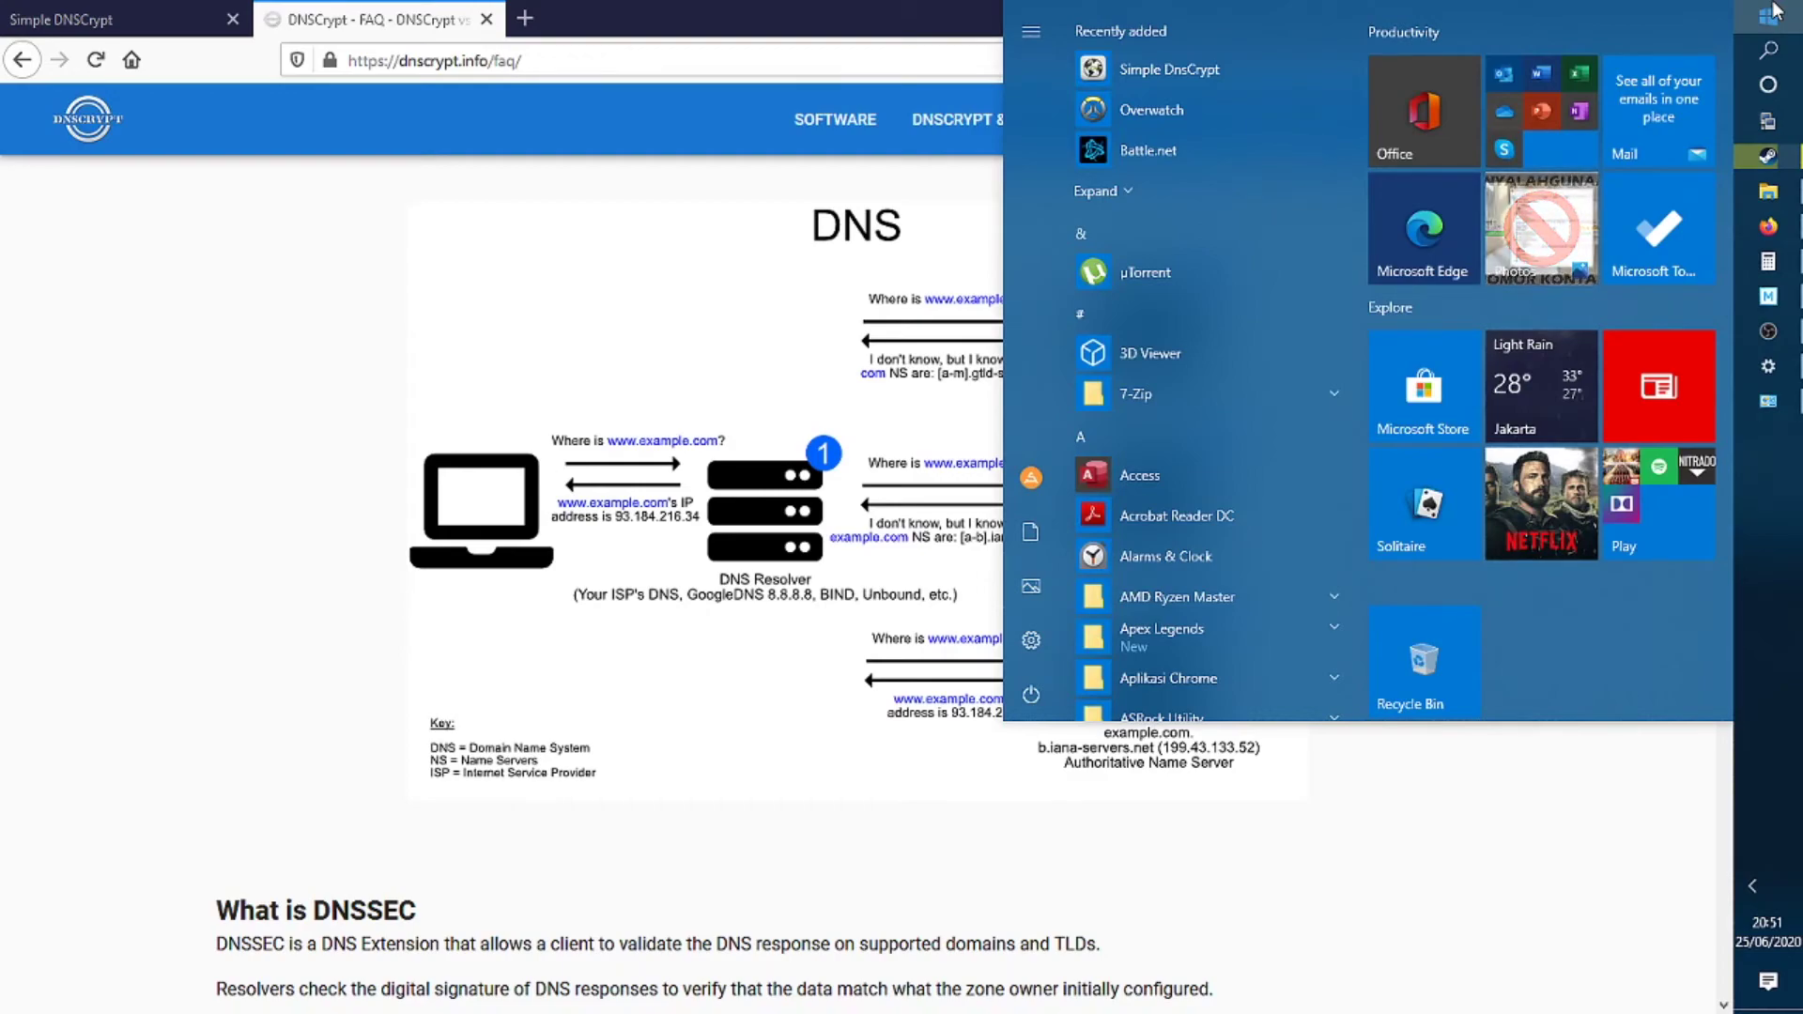
pyautogui.write('cmd')
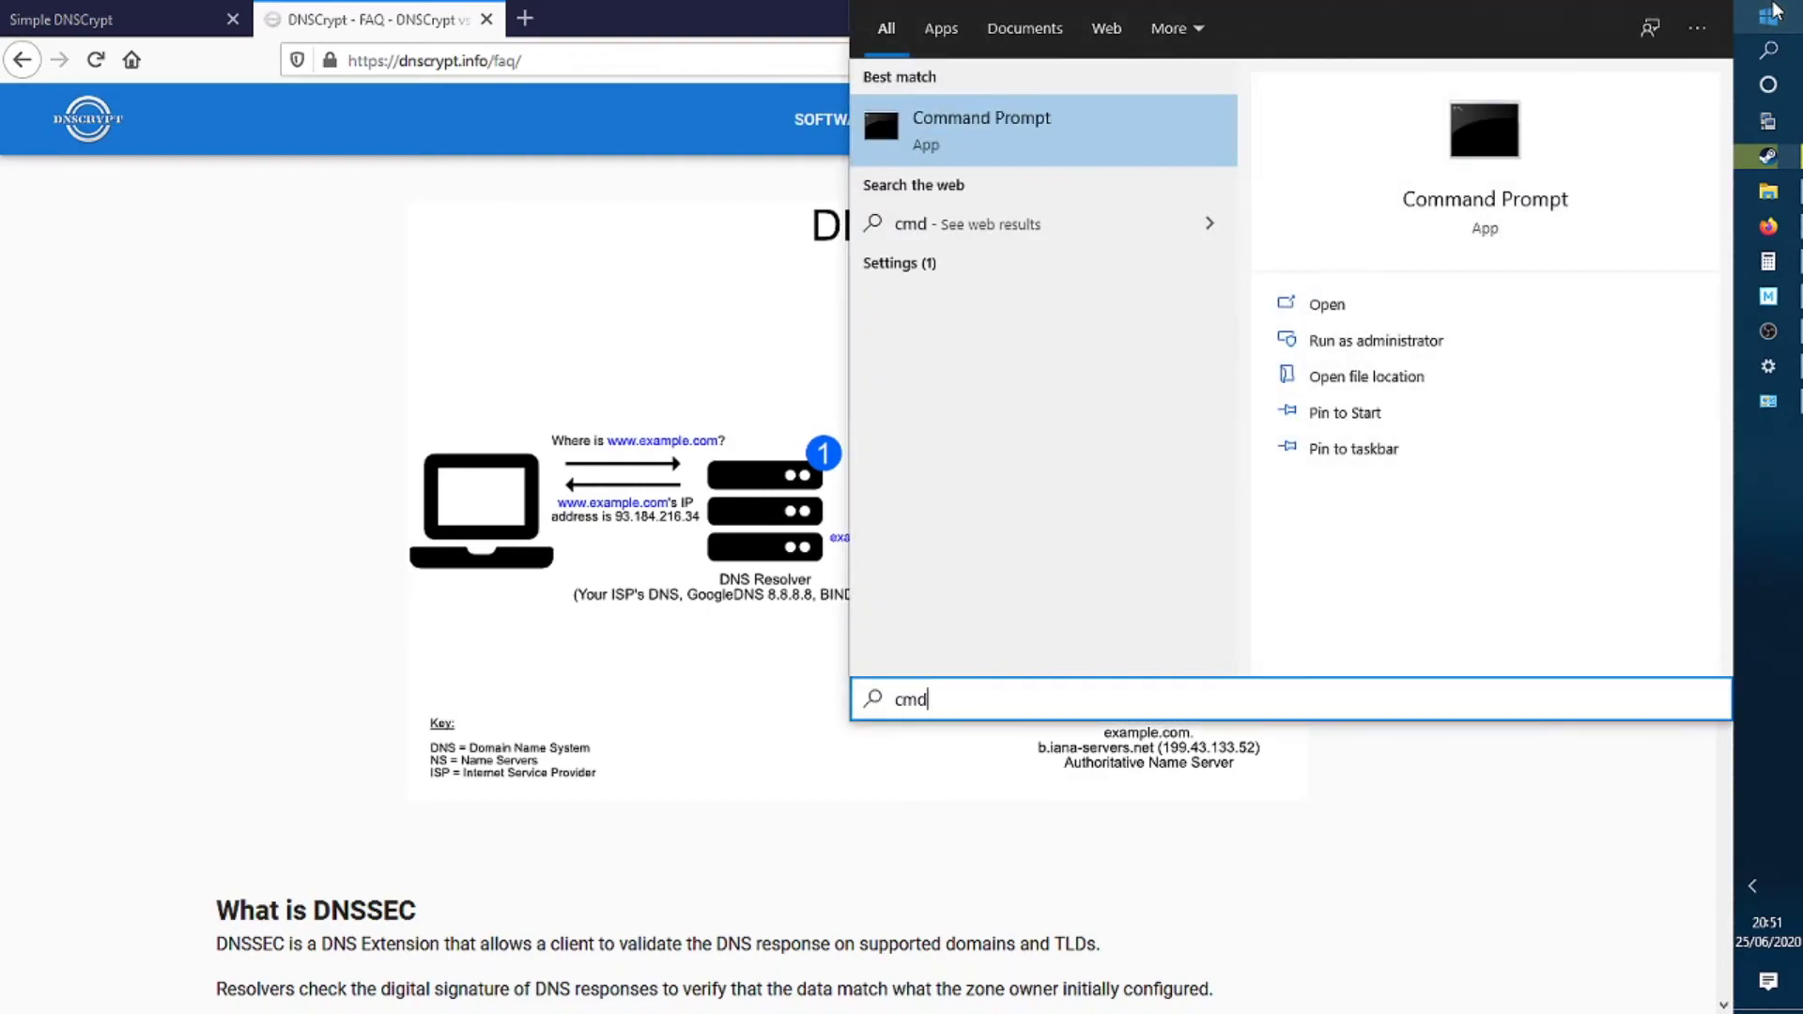
pyautogui.rightClick(1010, 127)
pyautogui.click(1072, 148)
pyautogui.click(472, 414)
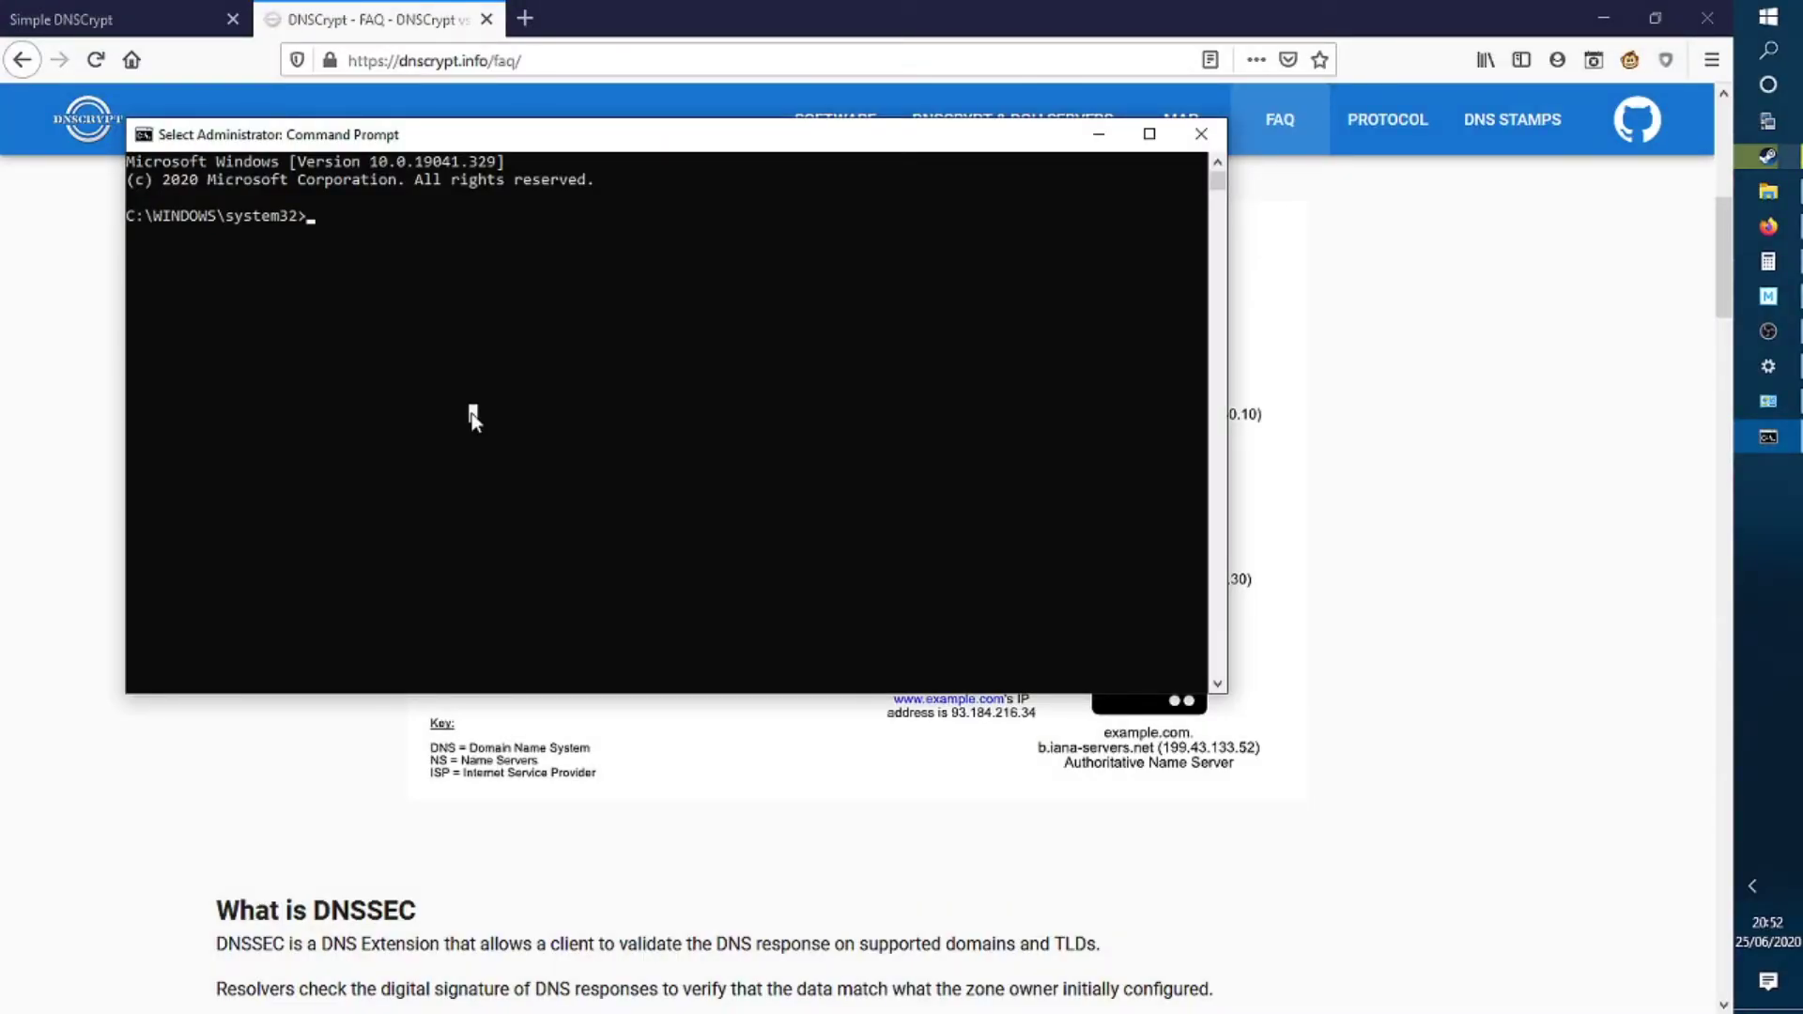
pyautogui.press('Escape')
# Flush the DNS resolver cache with ipconfig /flushdns and close Command Prompt
pyautogui.write('ipcon')
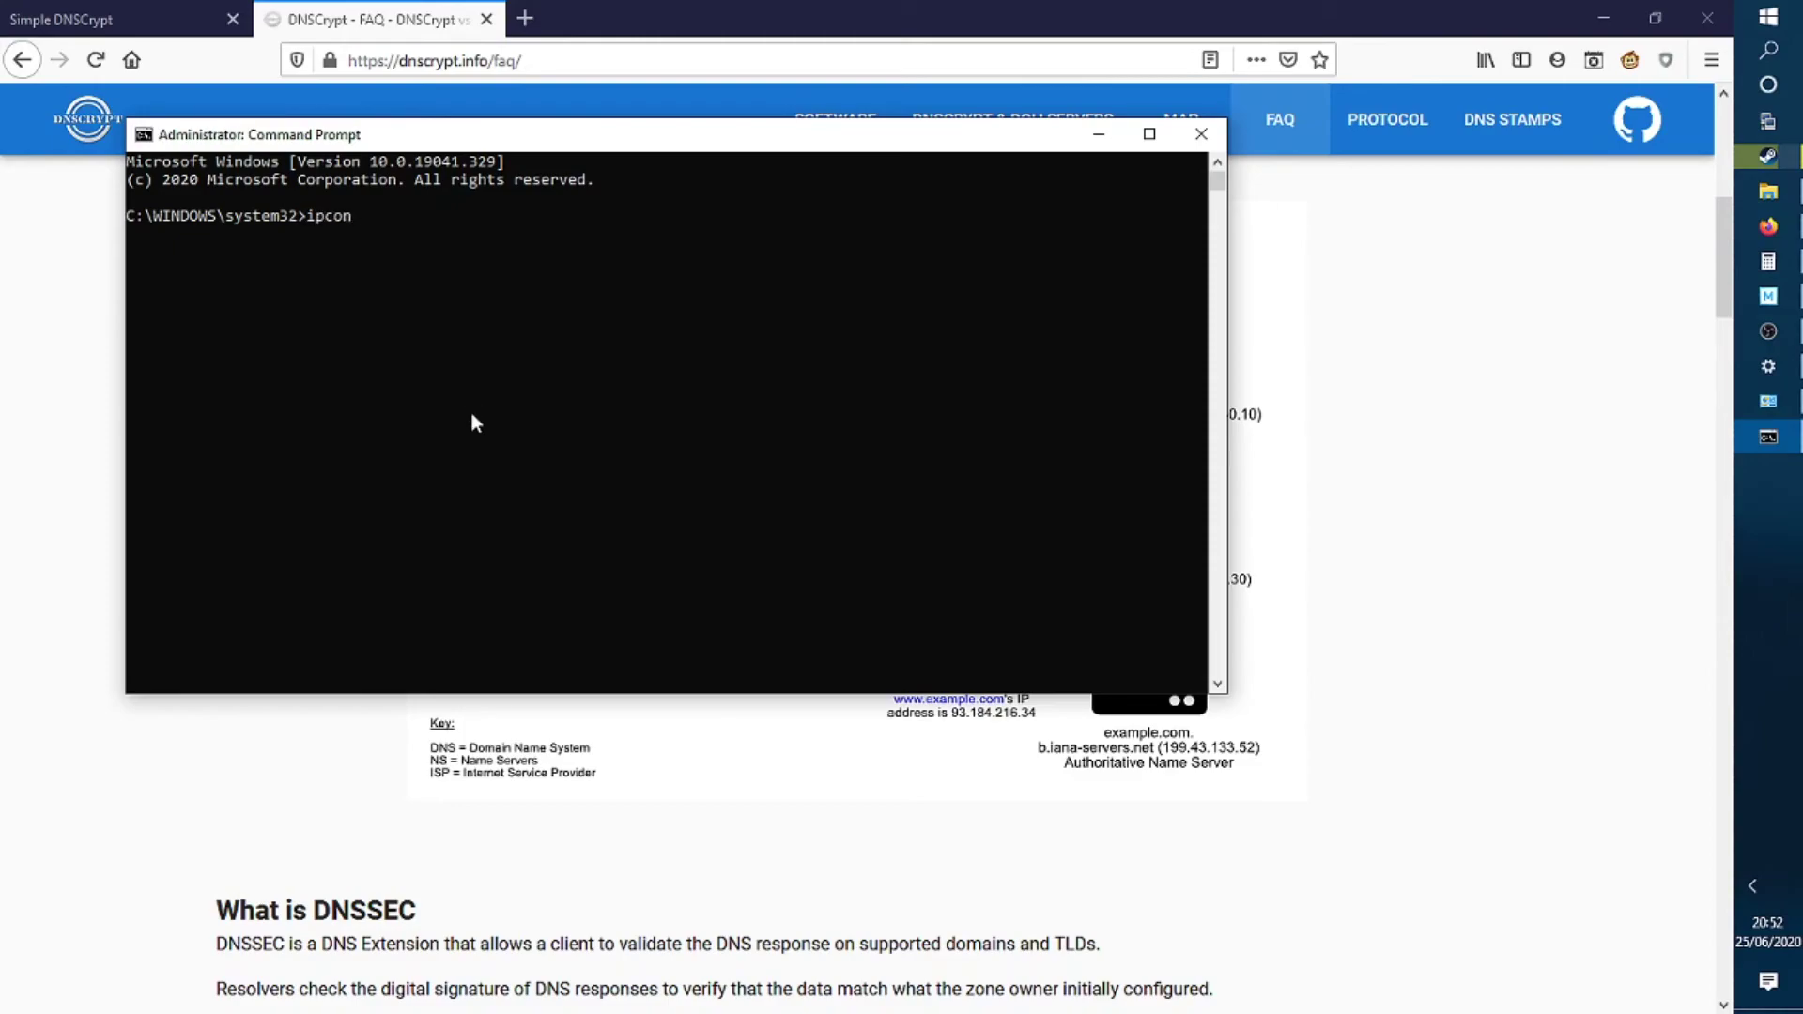
pyautogui.write('fig /flushdns')
pyautogui.press('Return')
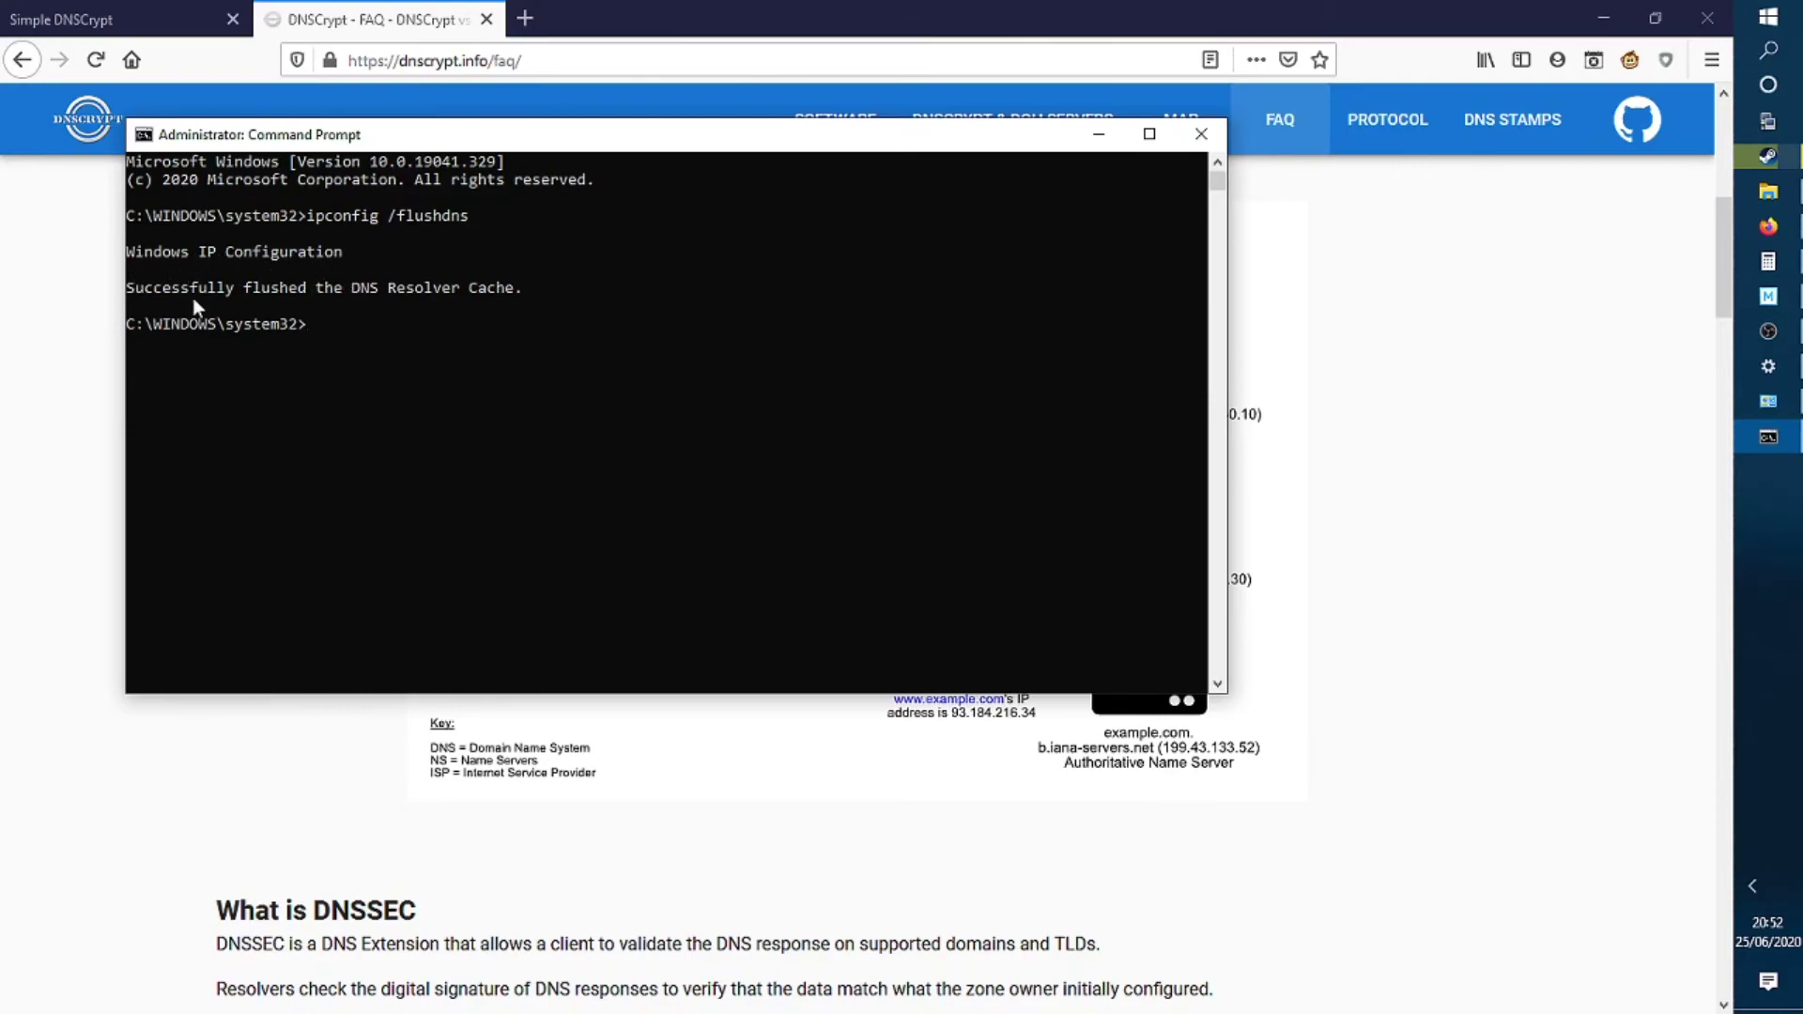
pyautogui.click(1194, 134)
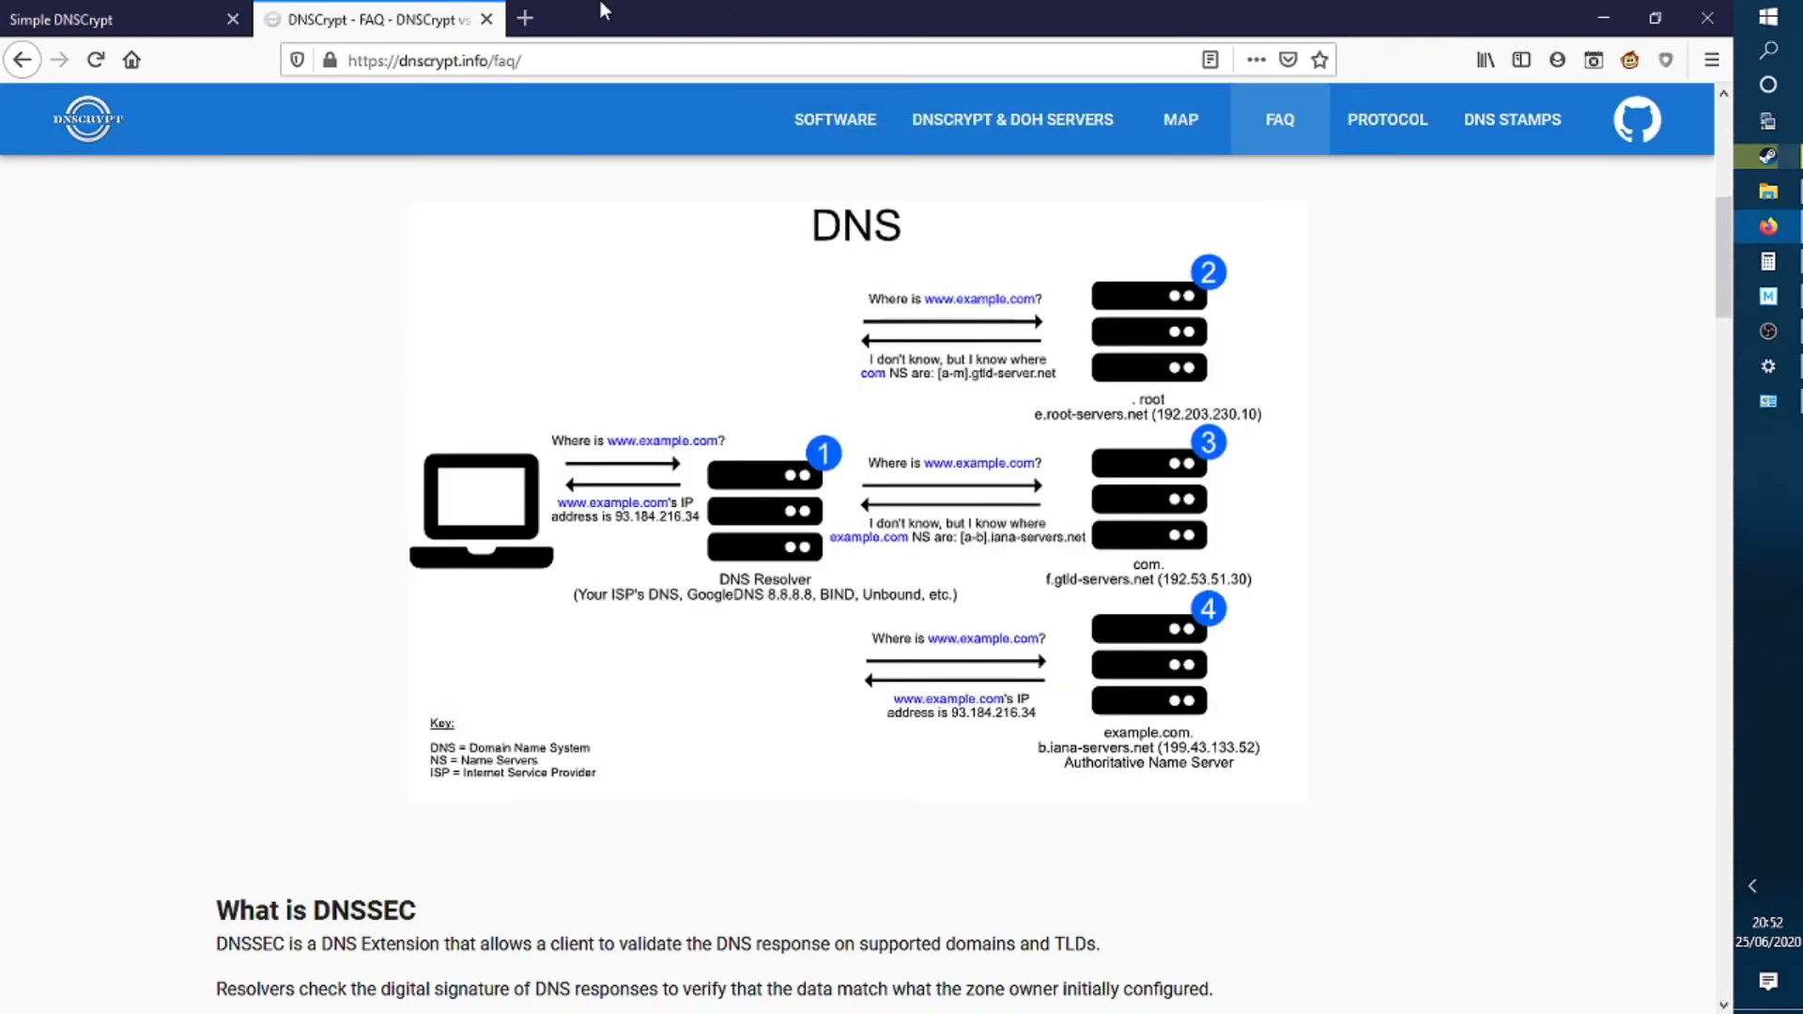
# Clear Firefox's Cache and Offline Website Data for the time range Everything
pyautogui.press('alt')
pyautogui.click(266, 11)
pyautogui.moveTo(139, 11)
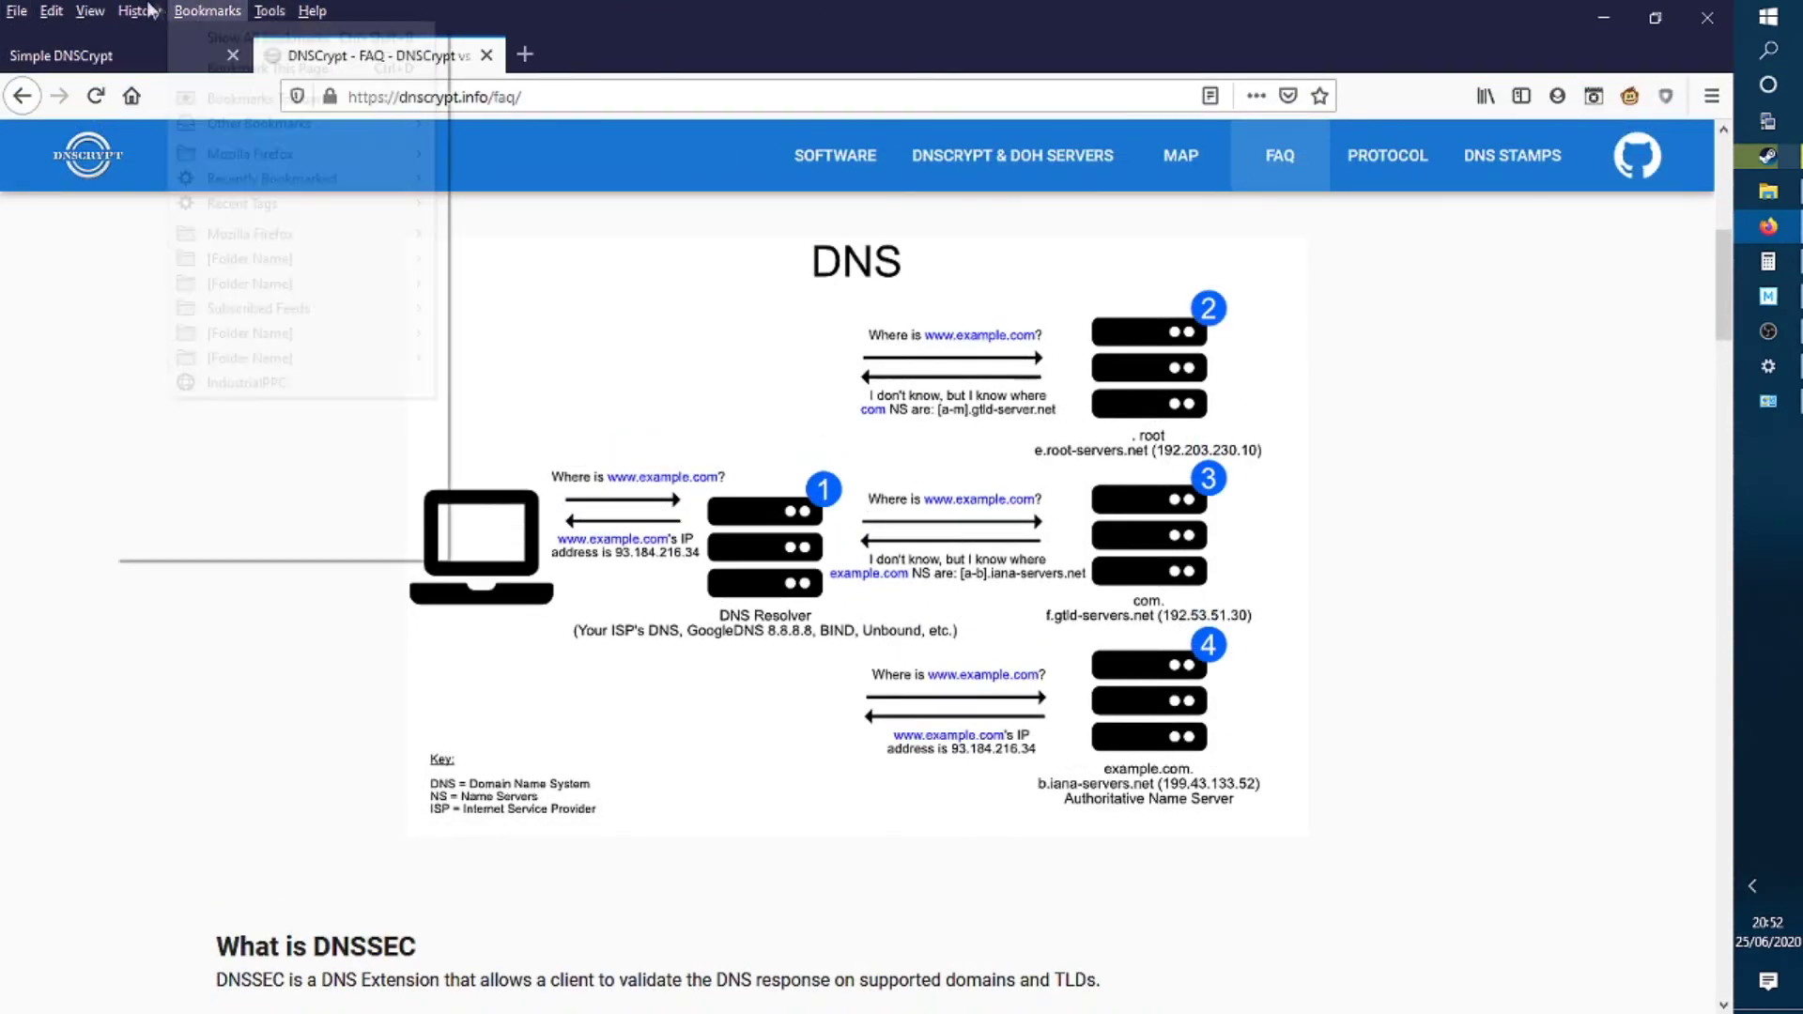
pyautogui.click(192, 63)
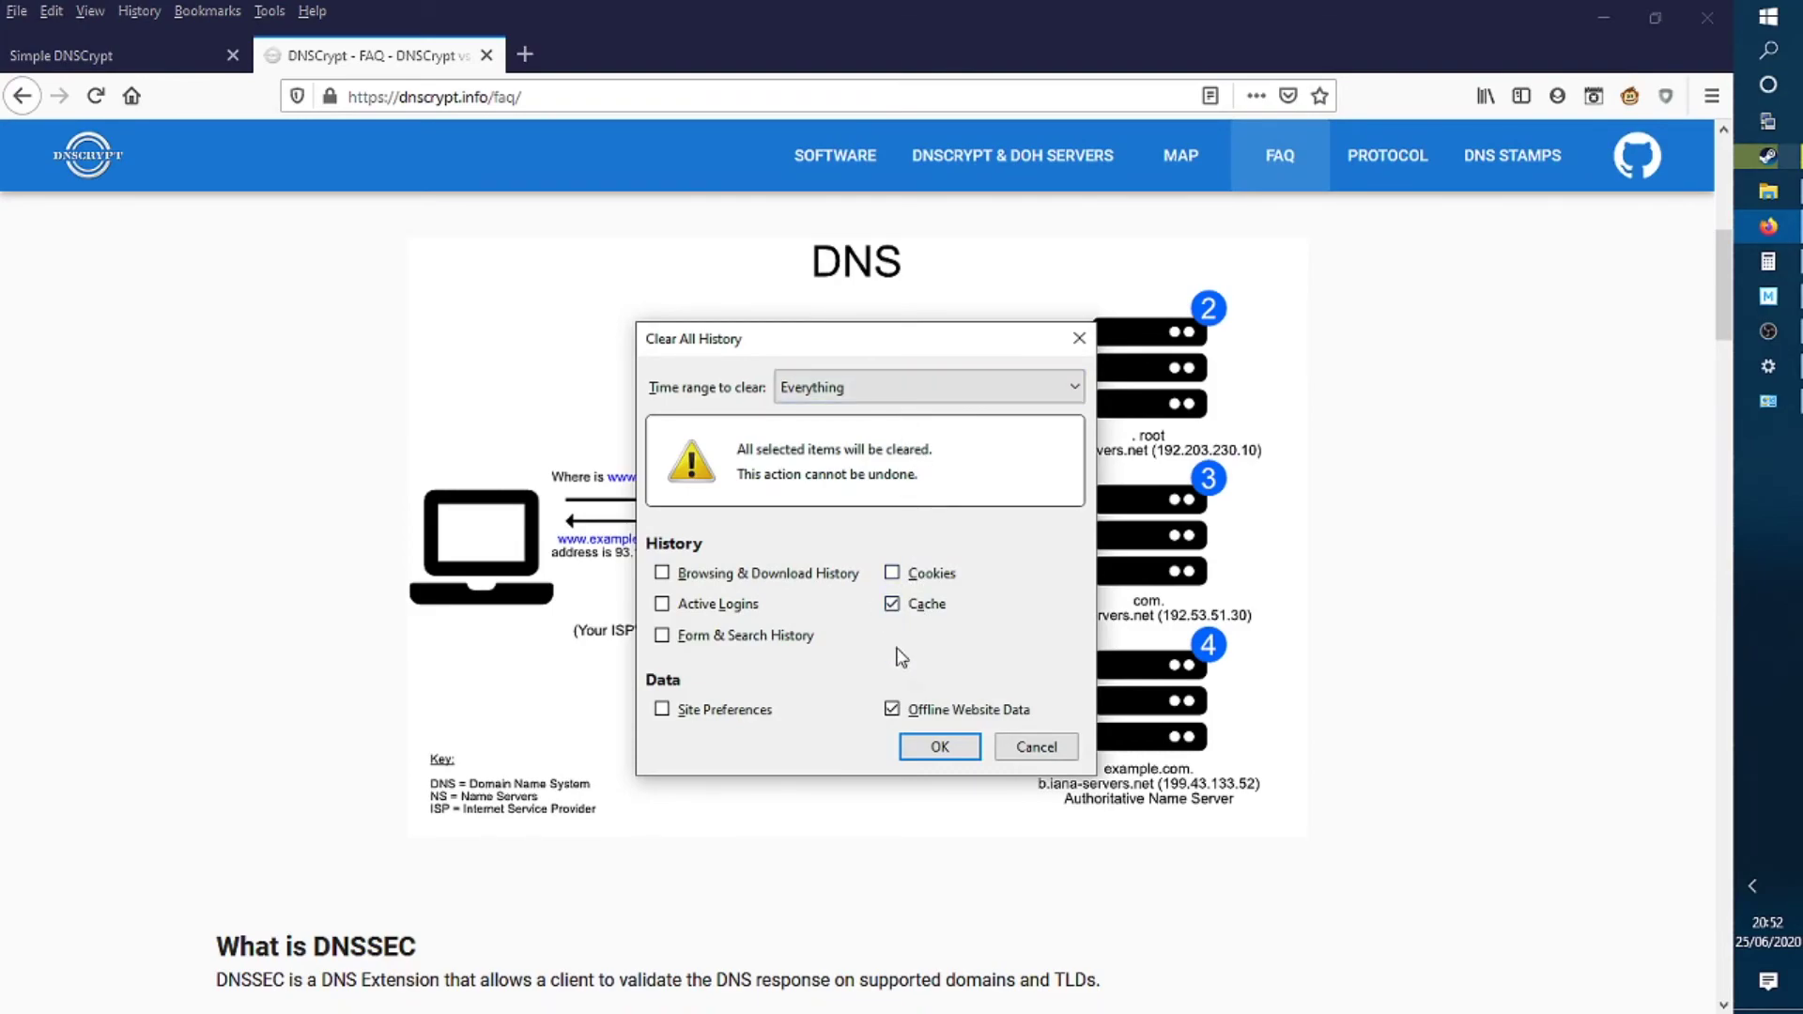
pyautogui.click(961, 751)
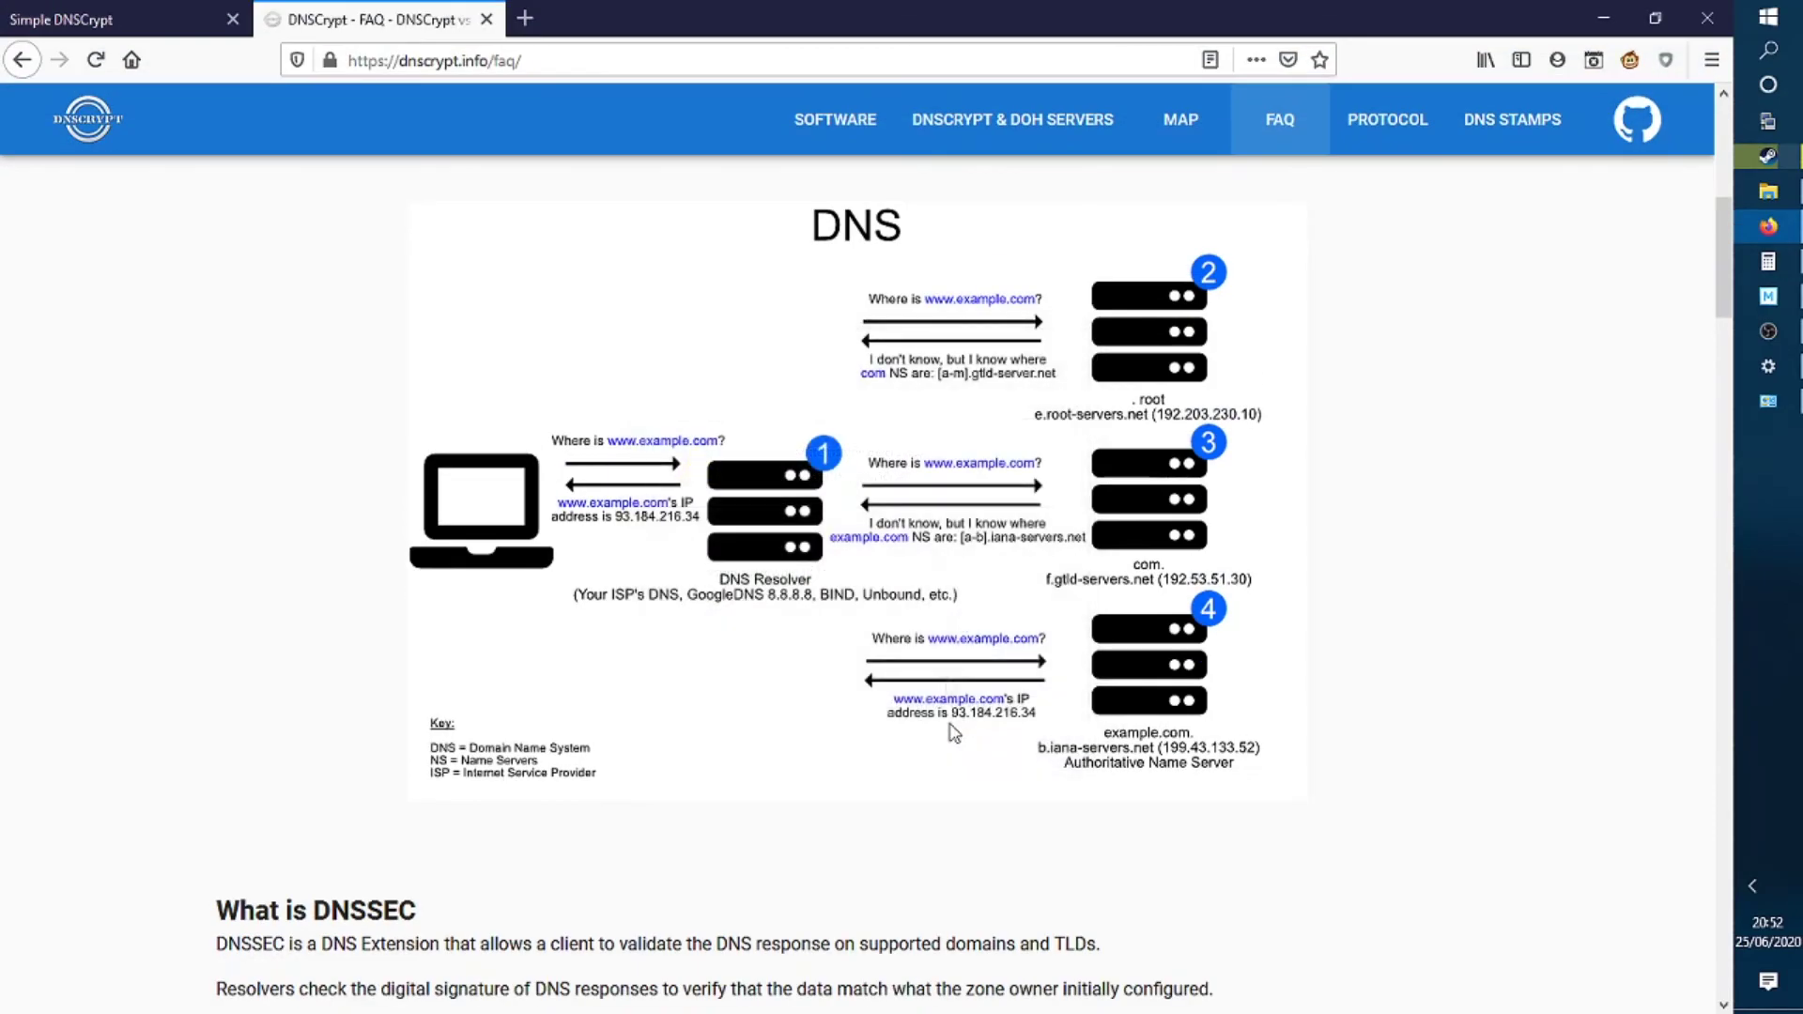
# Close Firefox, and close the Ethernet adapter's IPv4 and connection properties without making changes
pyautogui.click(1714, 11)
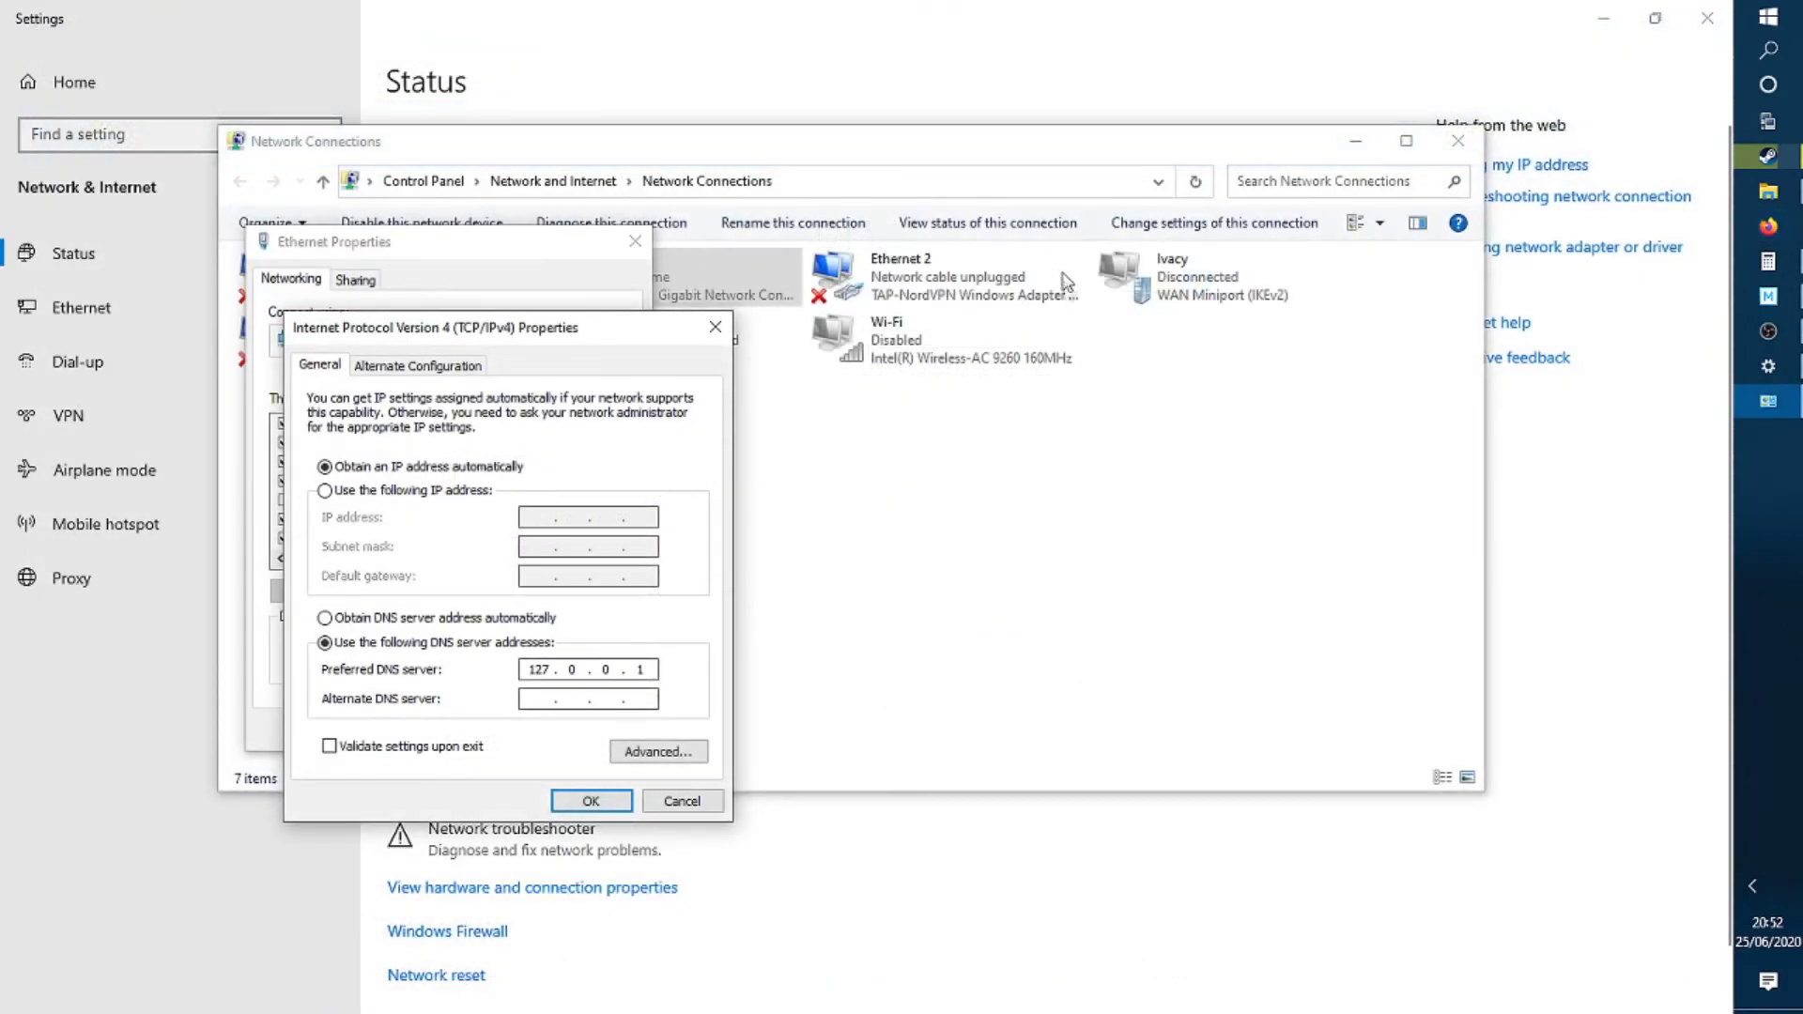
pyautogui.click(711, 329)
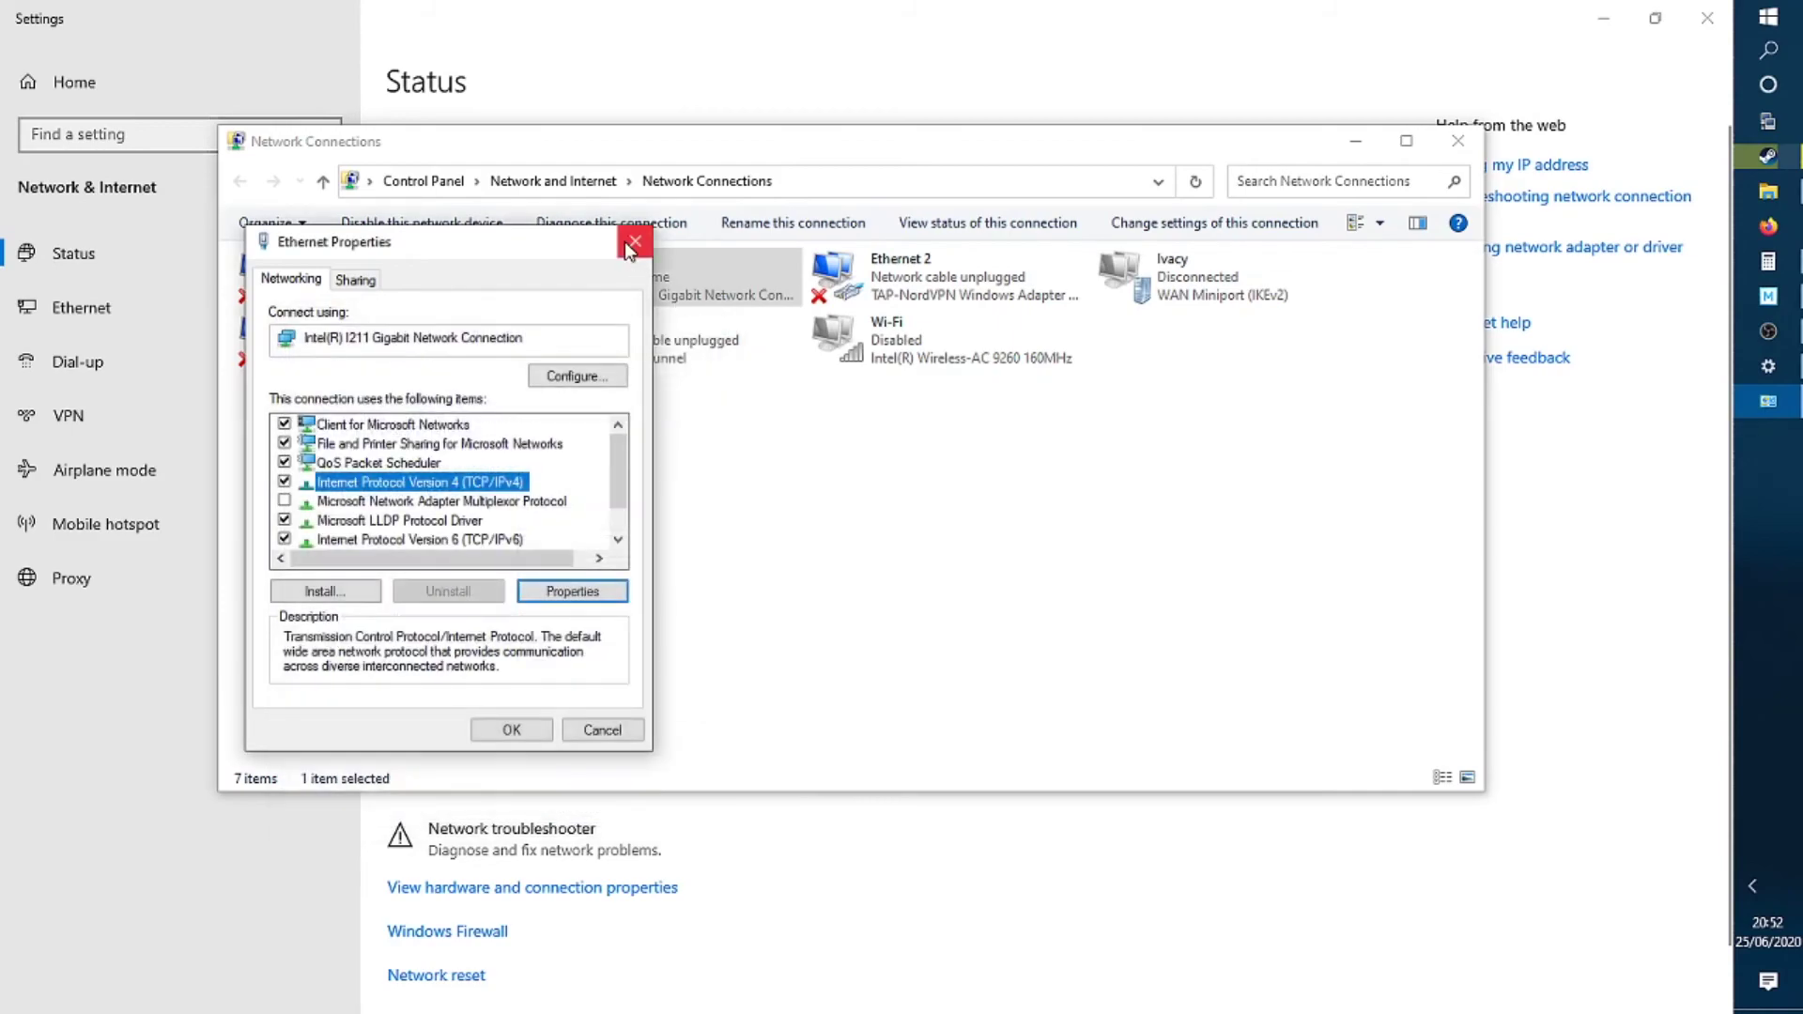
pyautogui.click(623, 240)
pyautogui.click(1766, 232)
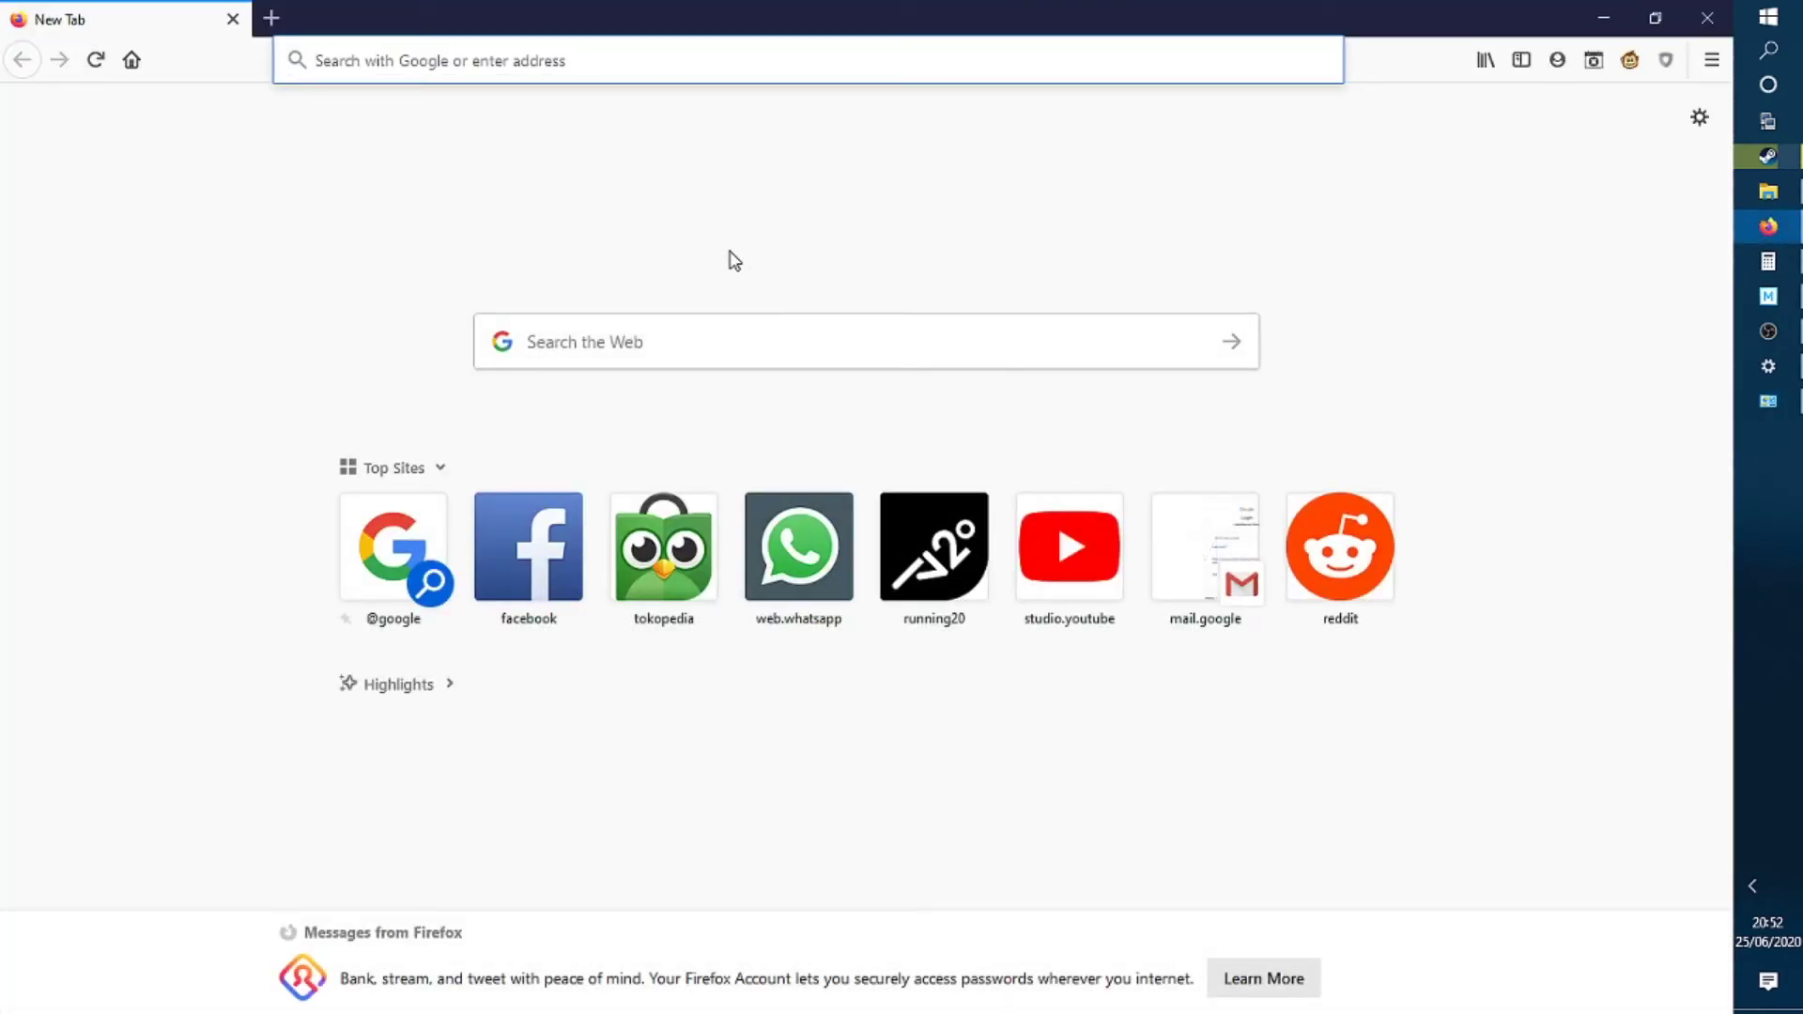
pyautogui.write('reddit.com/')
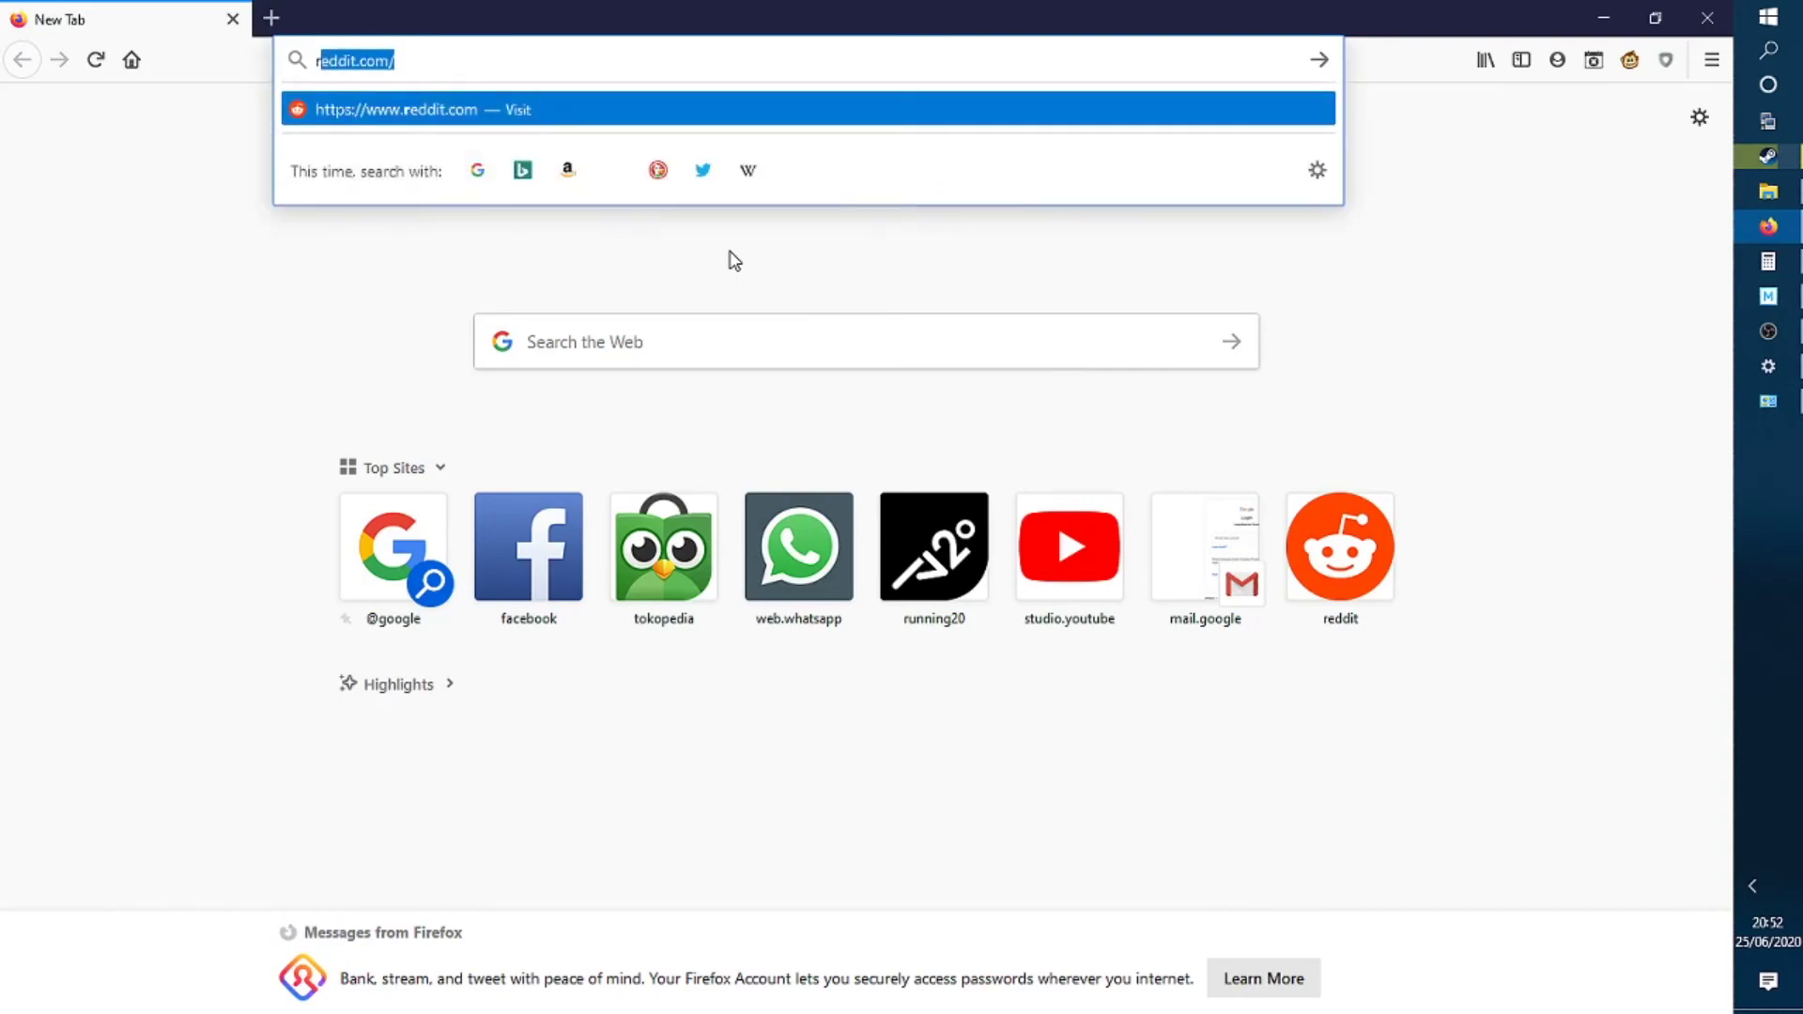
pyautogui.press('Return')
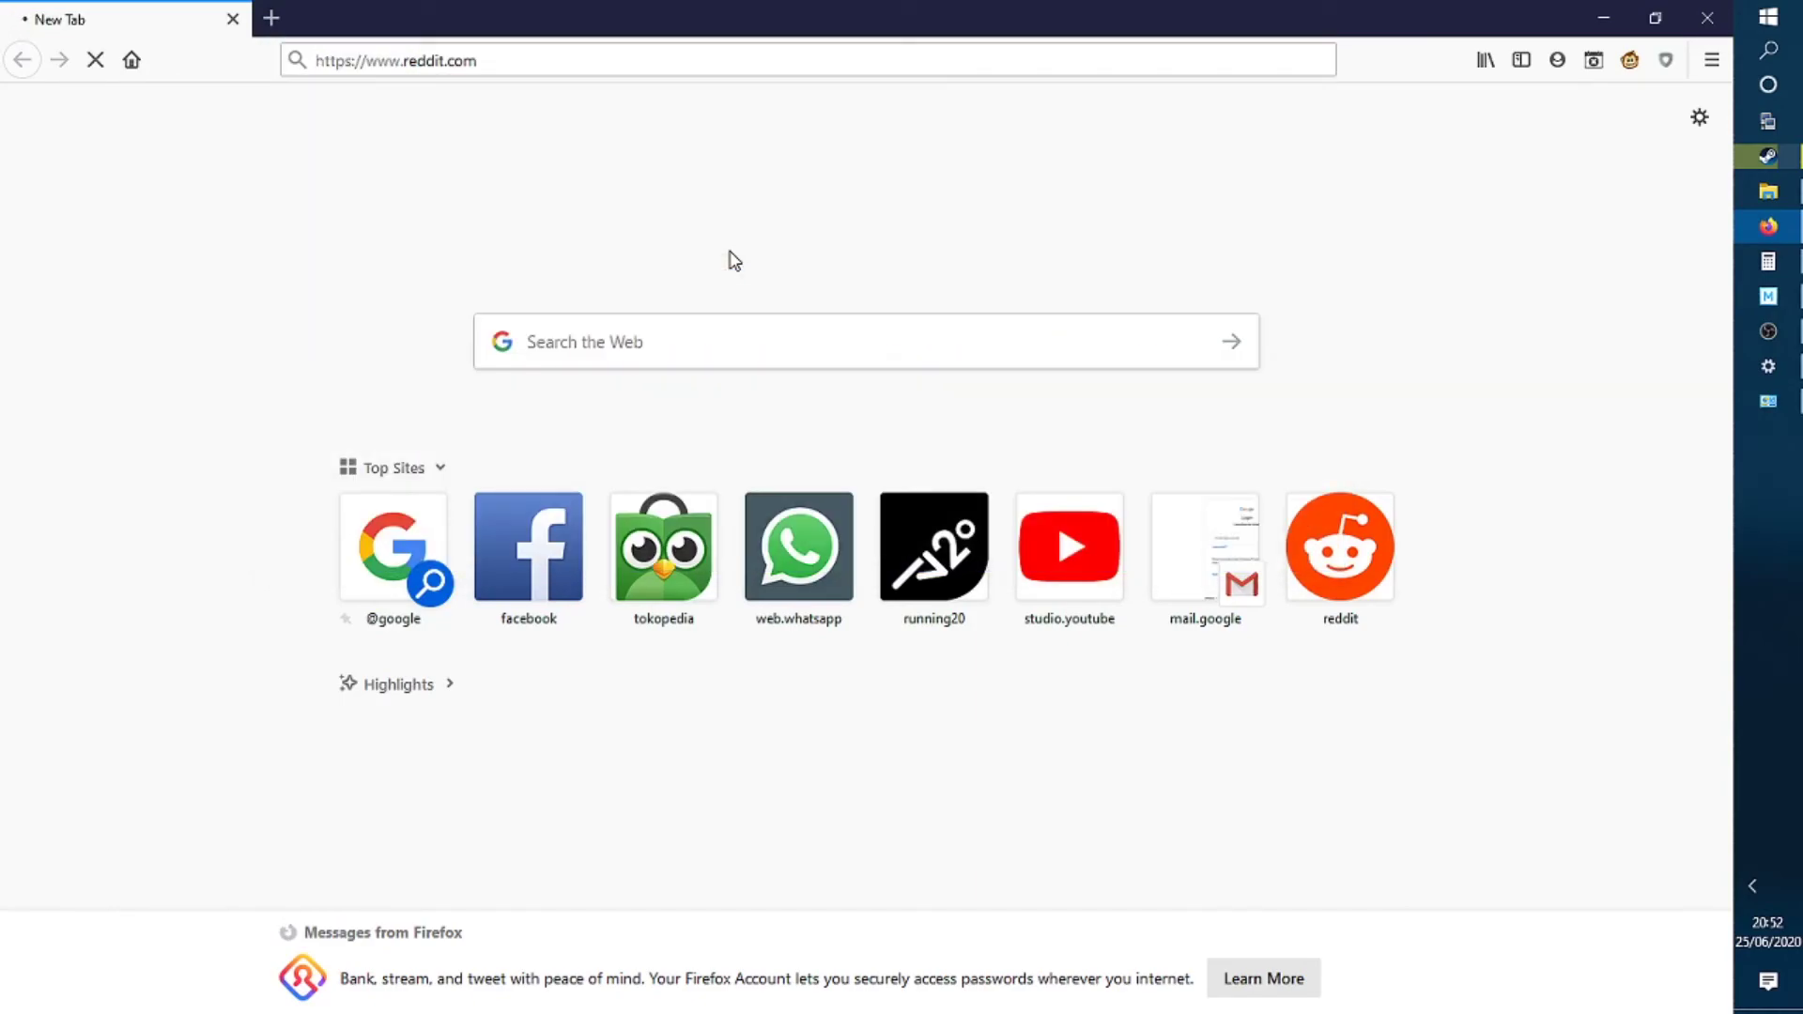
pyautogui.hotkey('ctrl', 't')
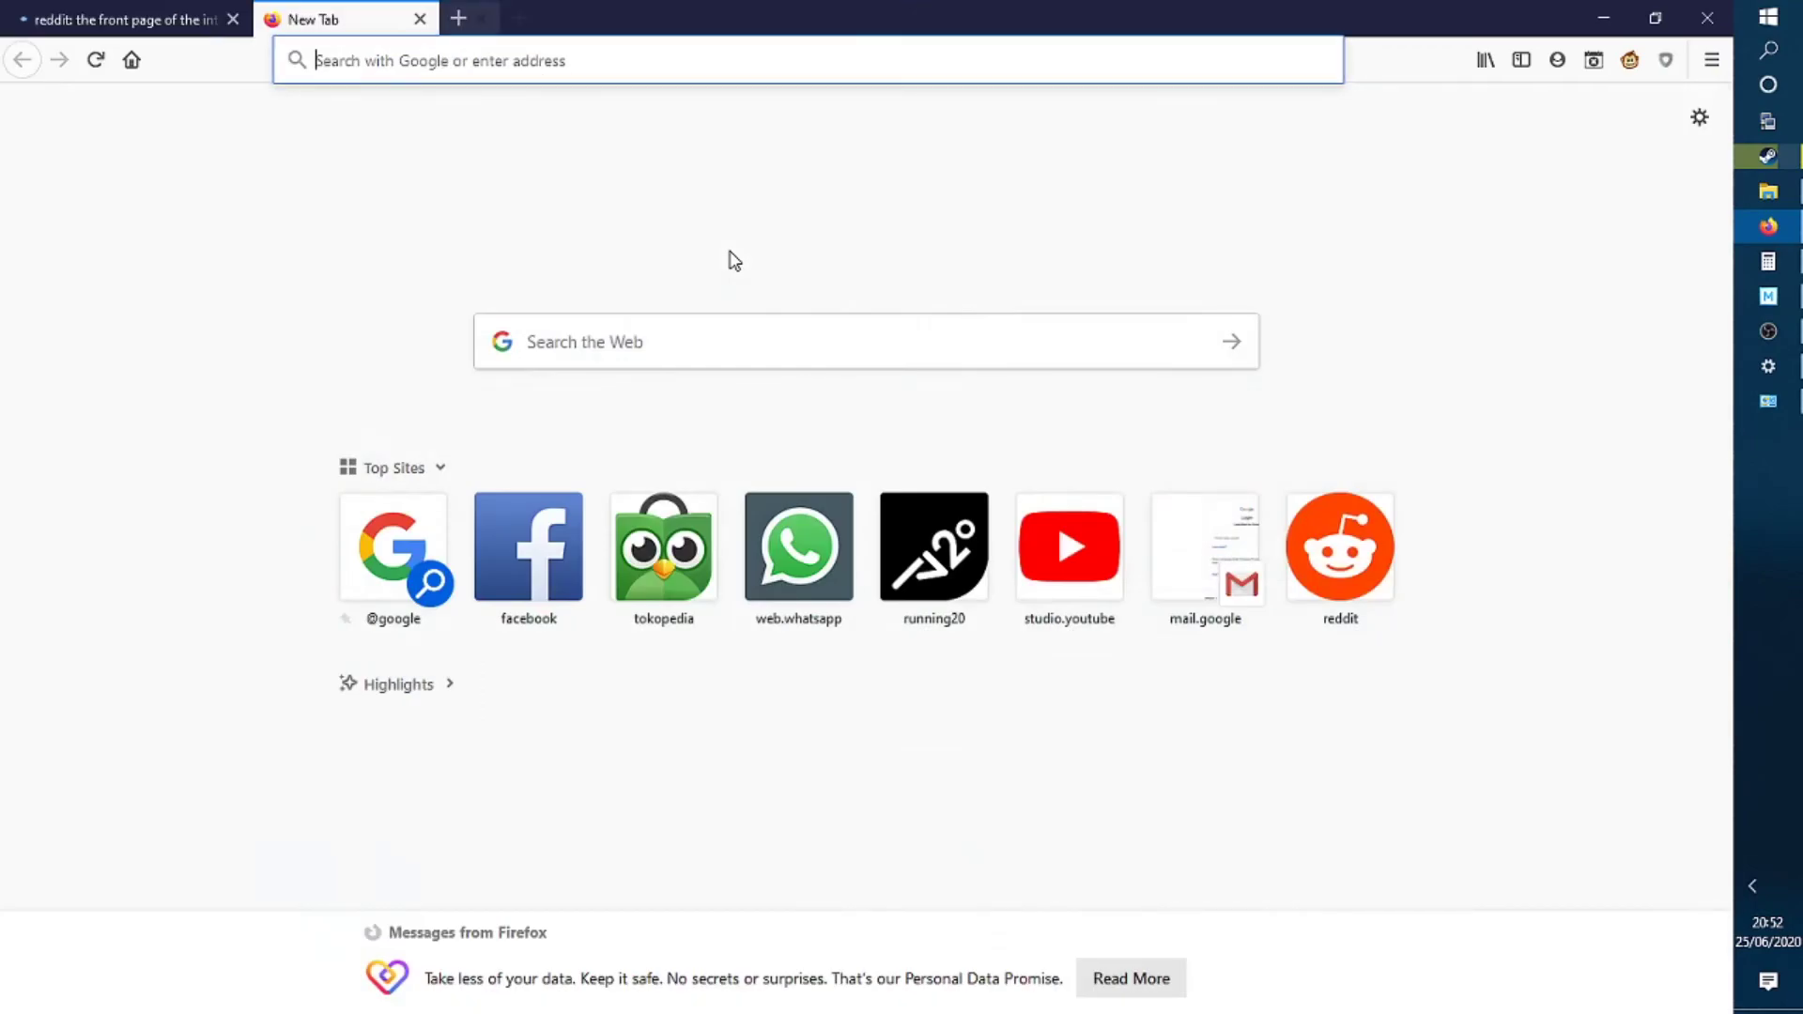
pyautogui.write('inve')
pyautogui.press('Return')
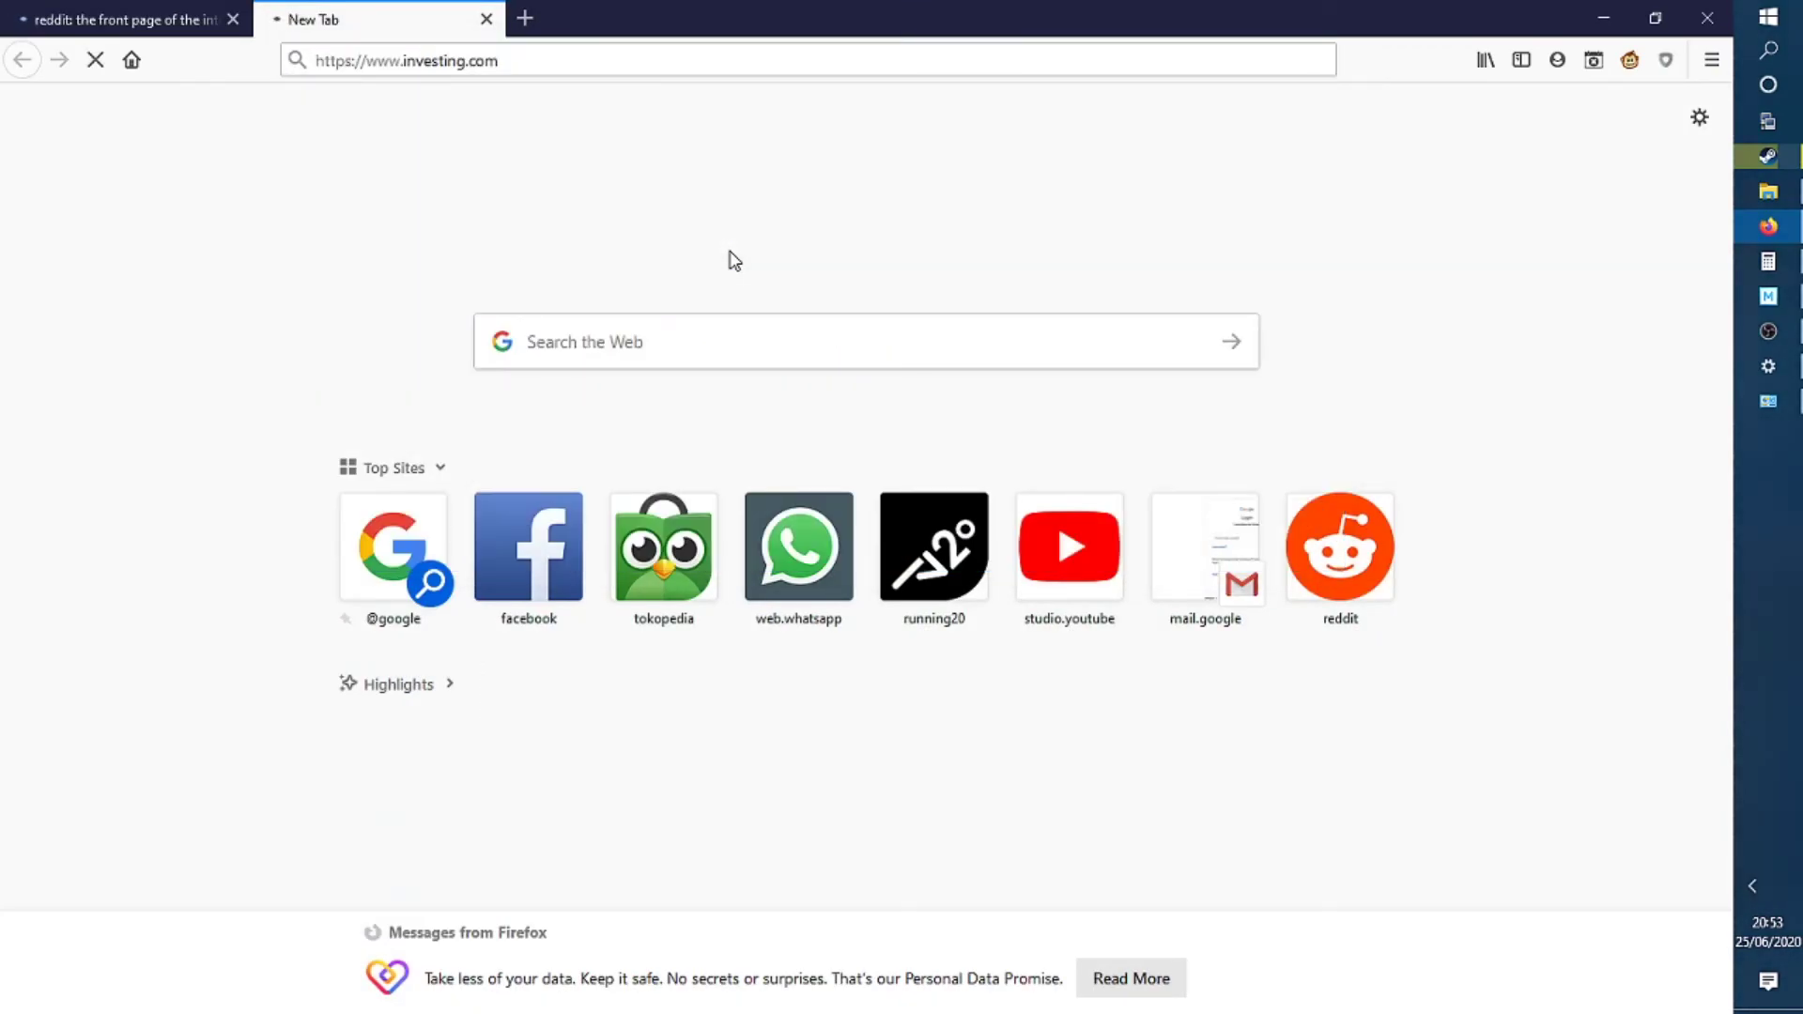
pyautogui.hotkey('ctrl', 't')
pyautogui.write('day')
pyautogui.press('Return')
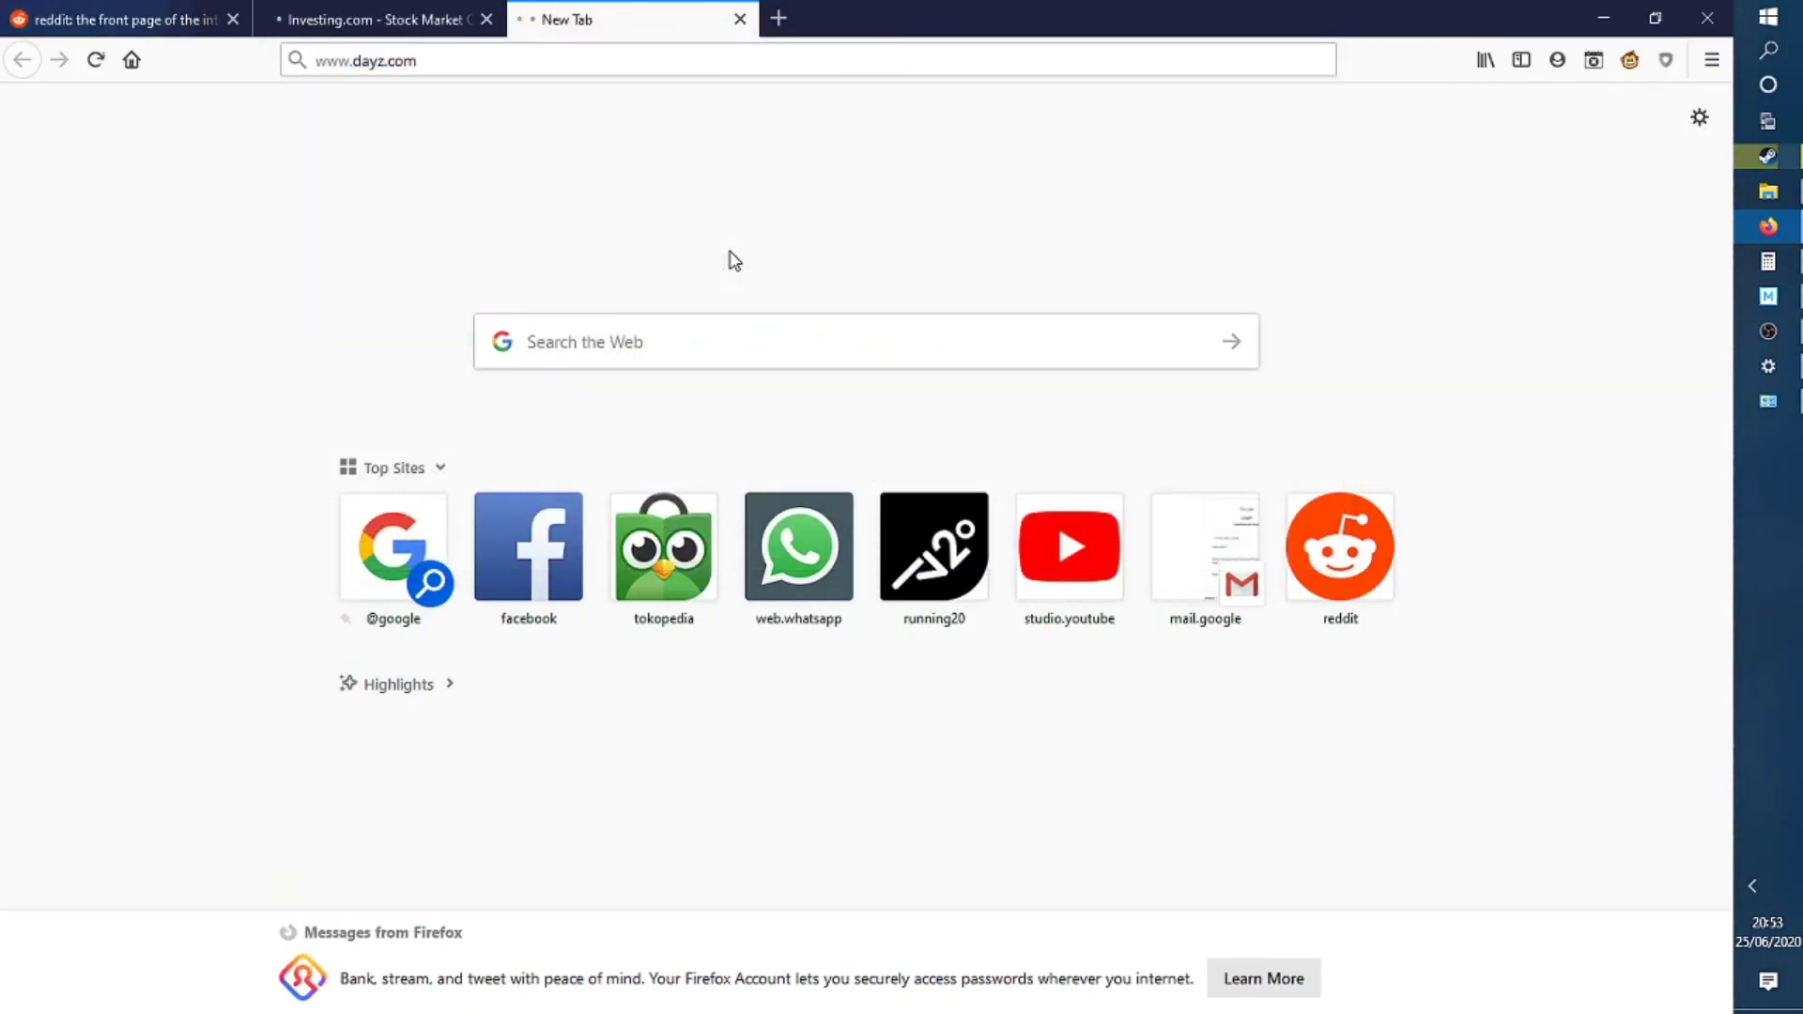
# Check the loaded pages of reddit, Investing.com and DayZ in their tabs, and return to the reddit page
pyautogui.click(79, 11)
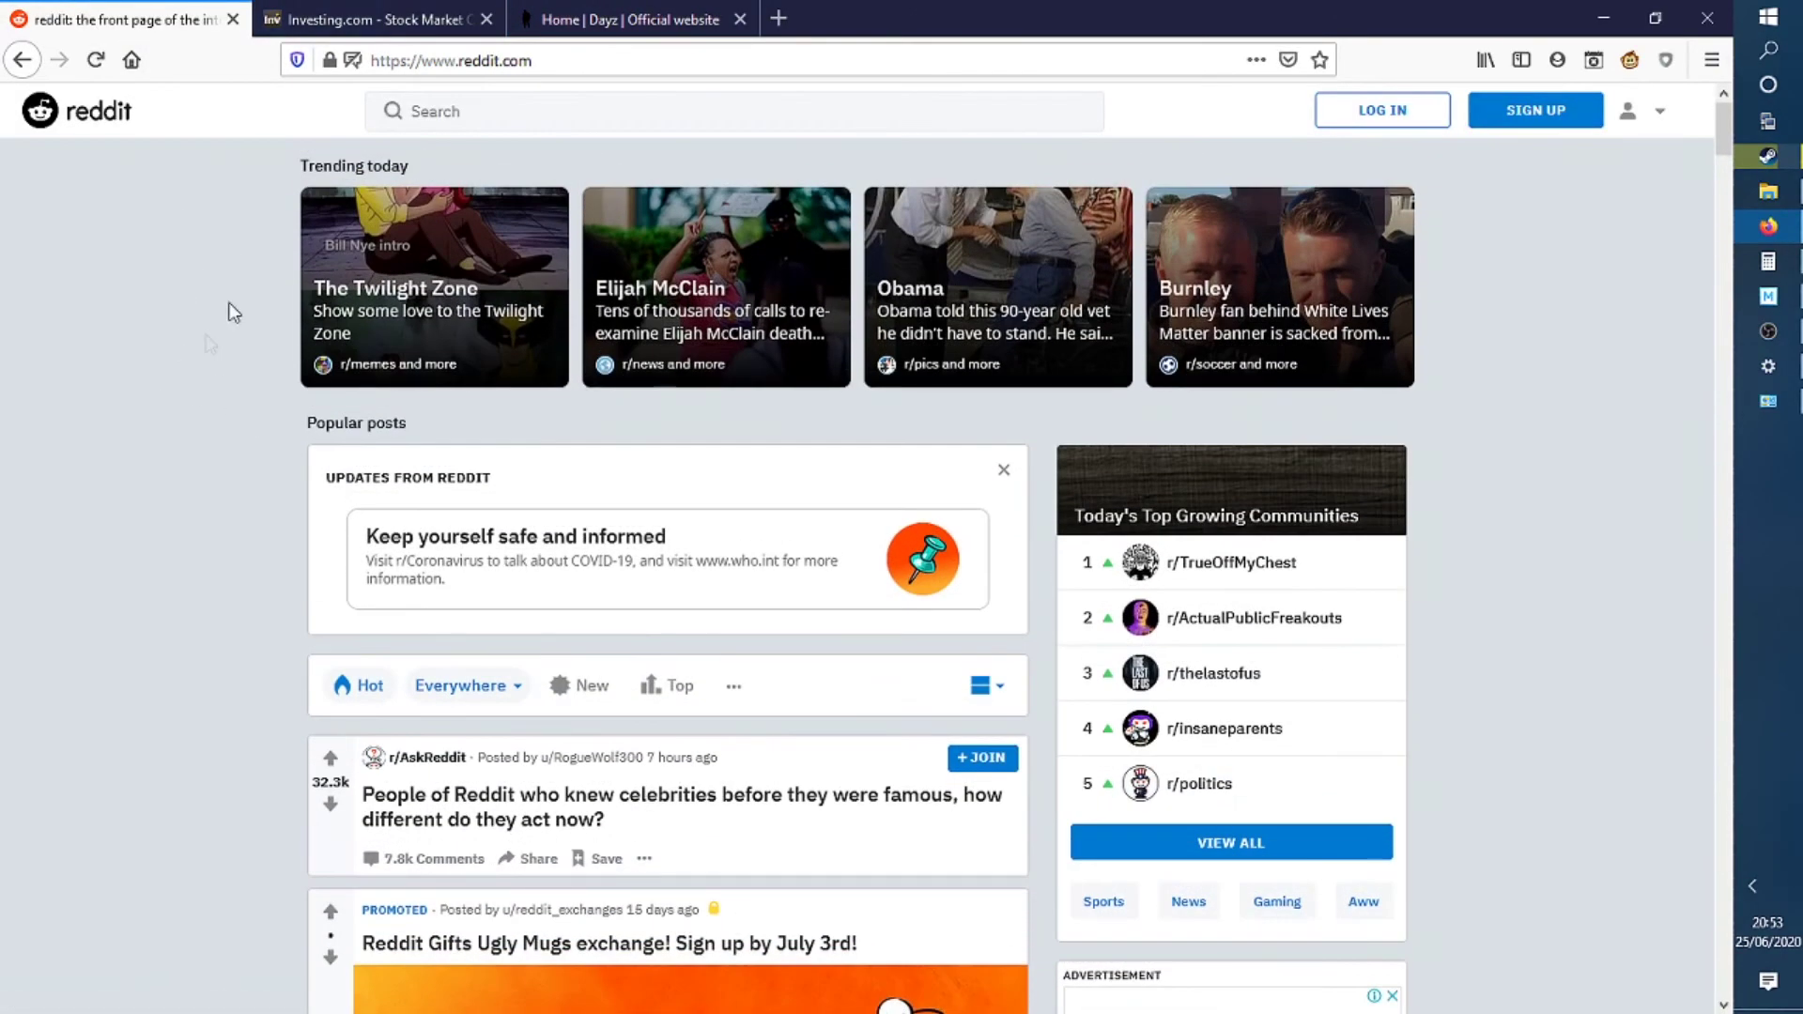
pyautogui.click(376, 19)
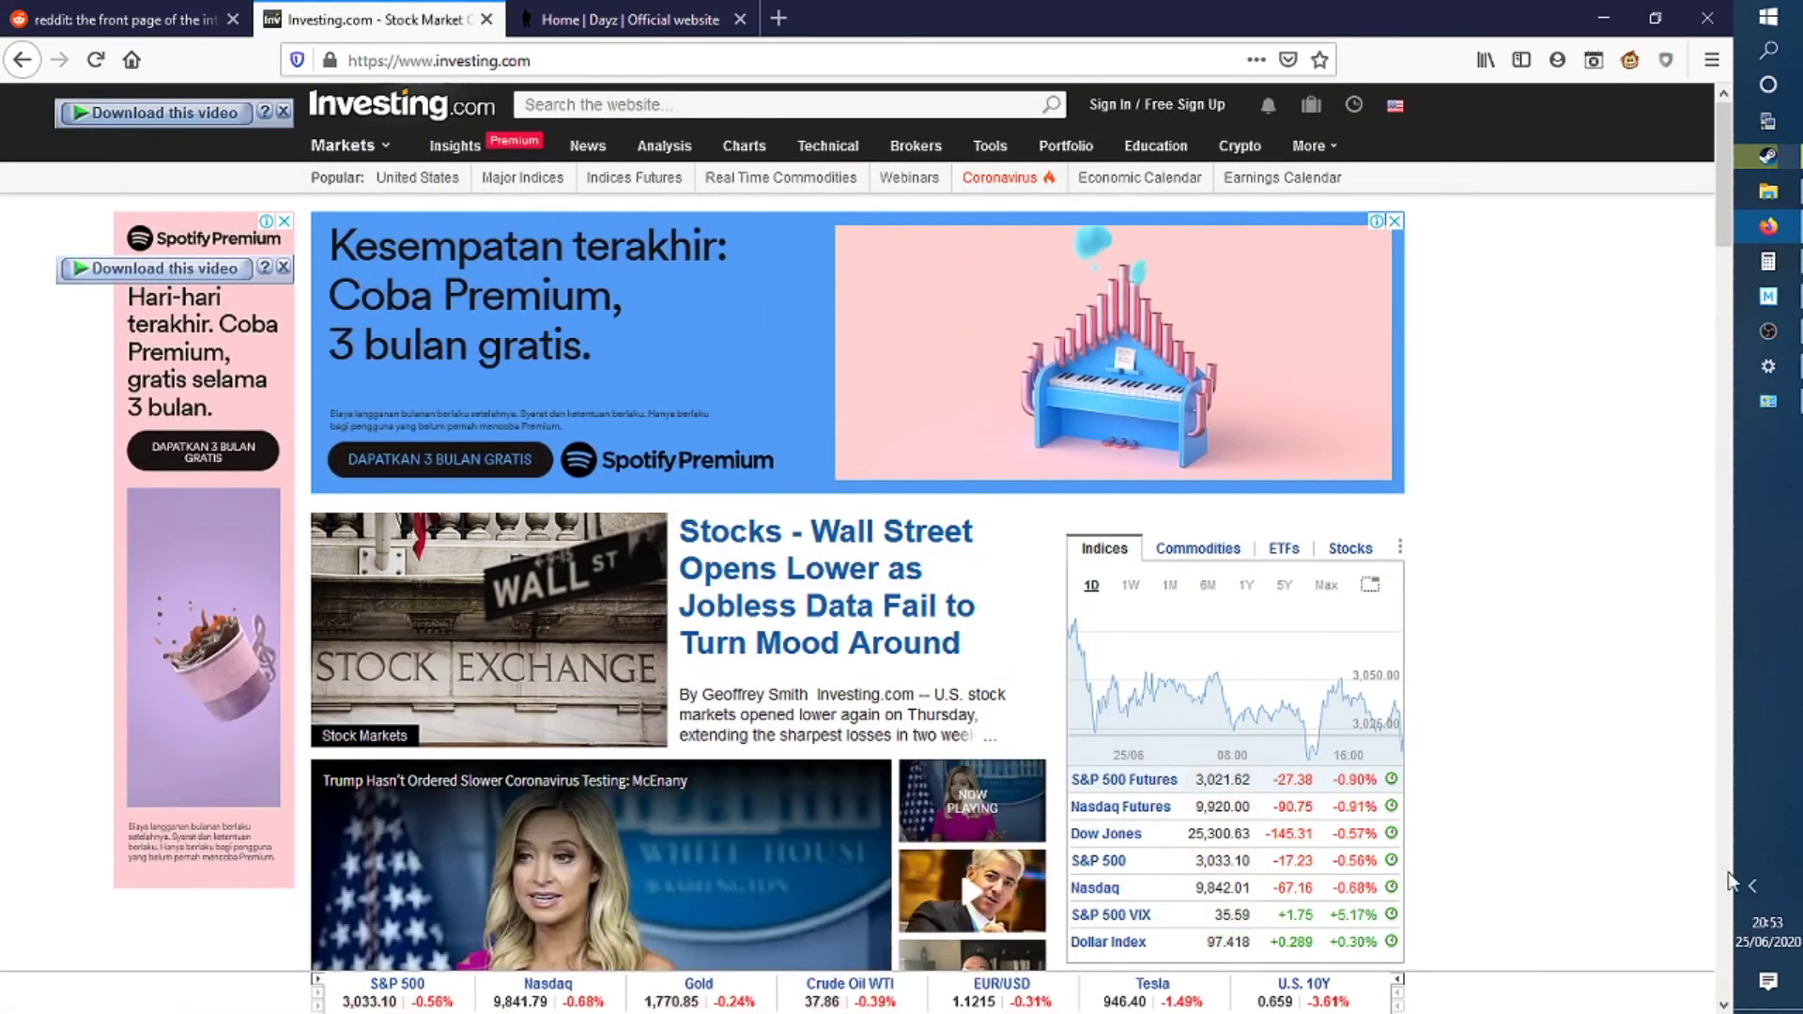
pyautogui.click(1751, 885)
pyautogui.hotkey('ctrl', 'shift', 'Tab')
pyautogui.hotkey('ctrl', 'shift', 'Tab')
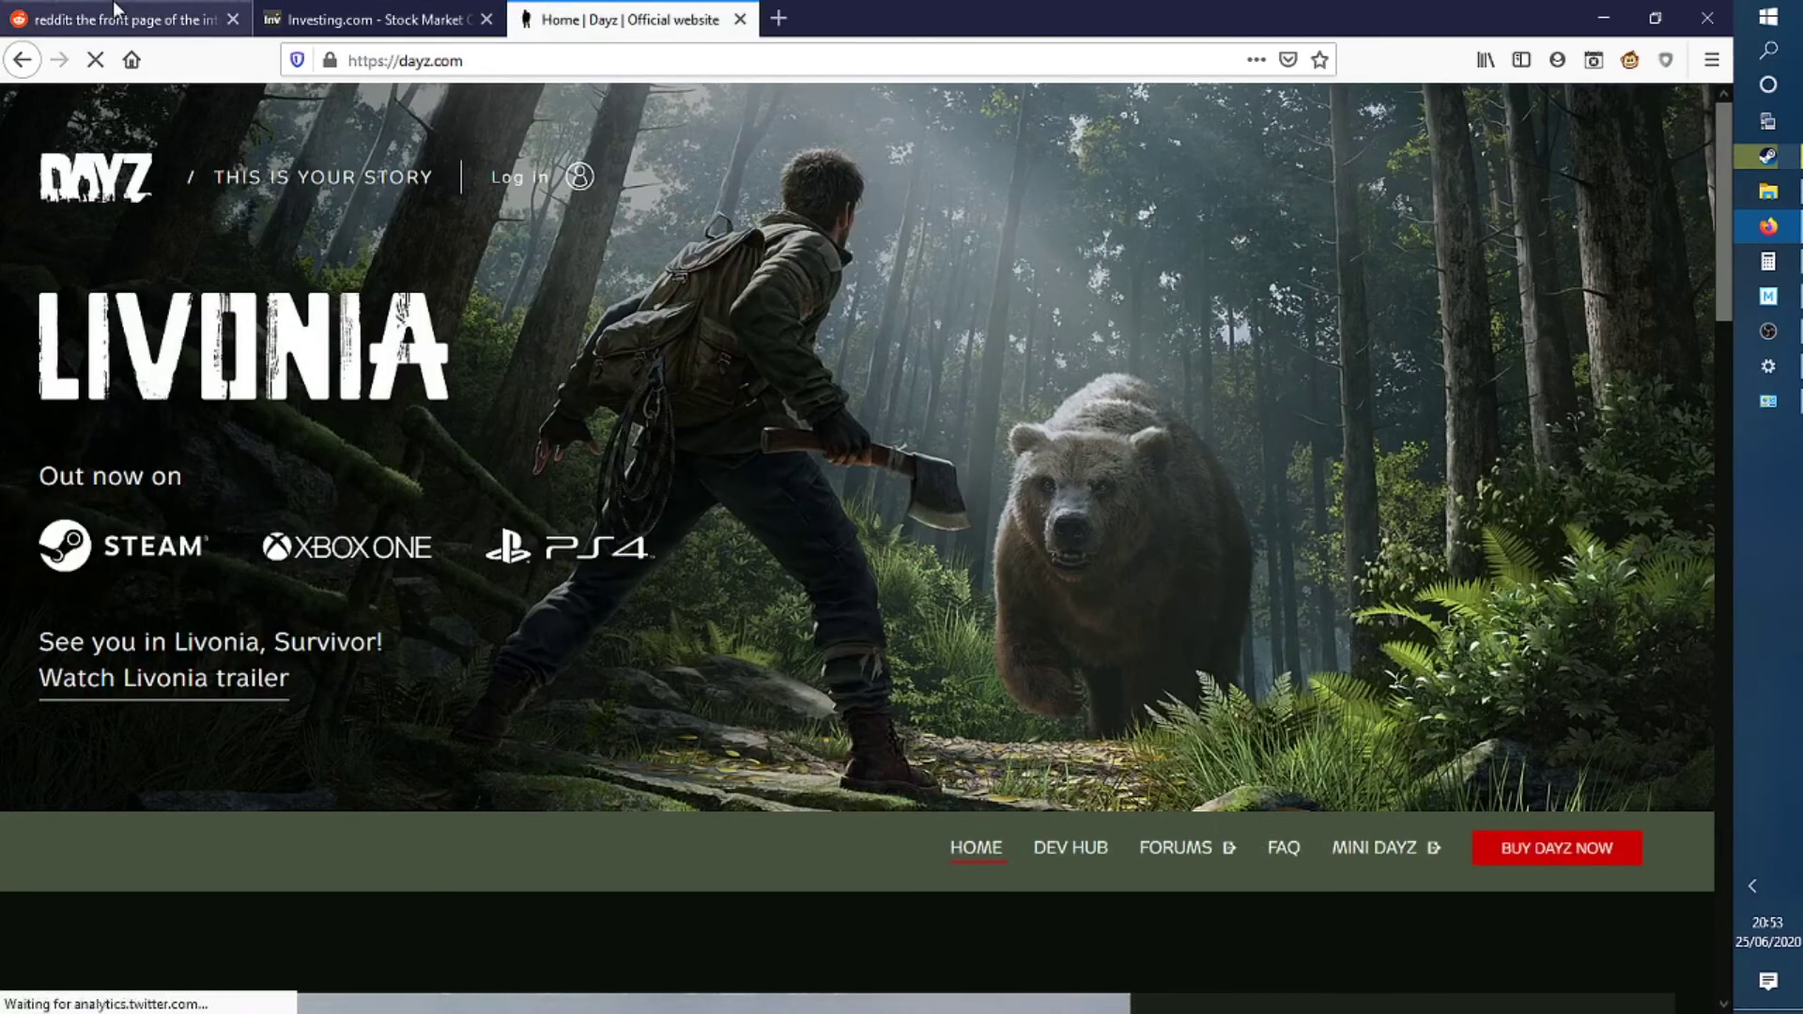
pyautogui.click(115, 11)
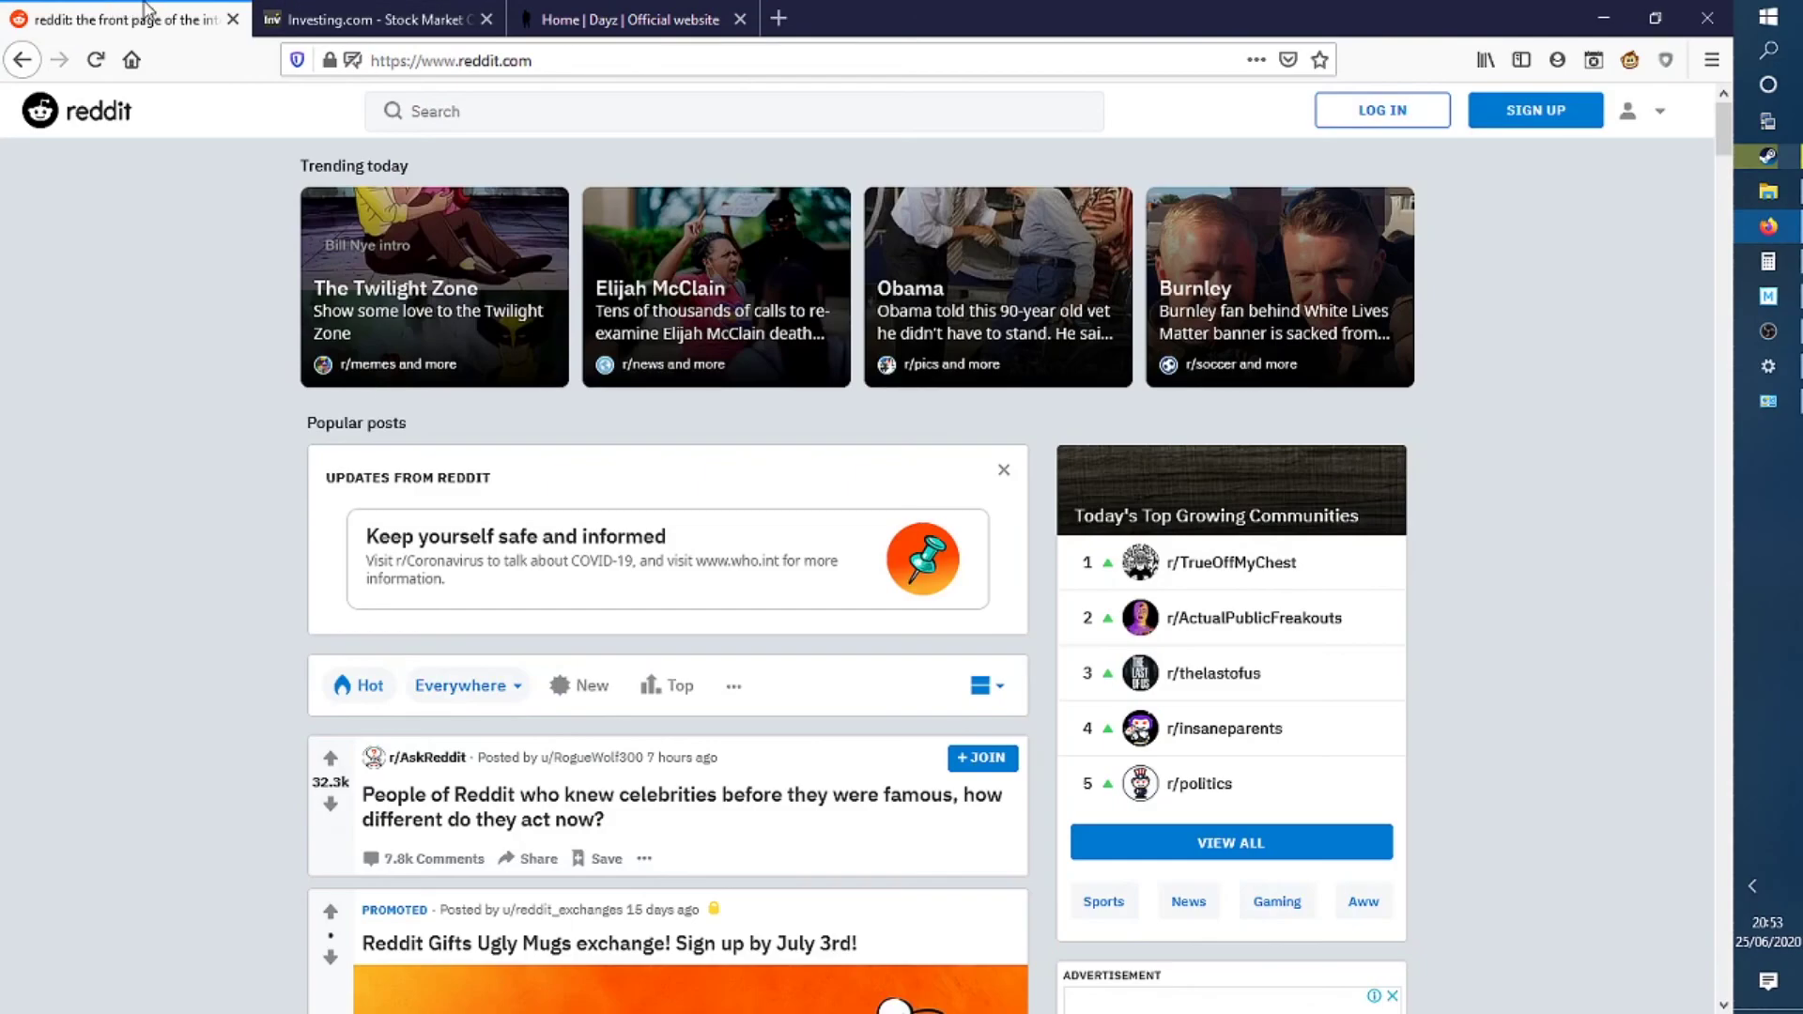